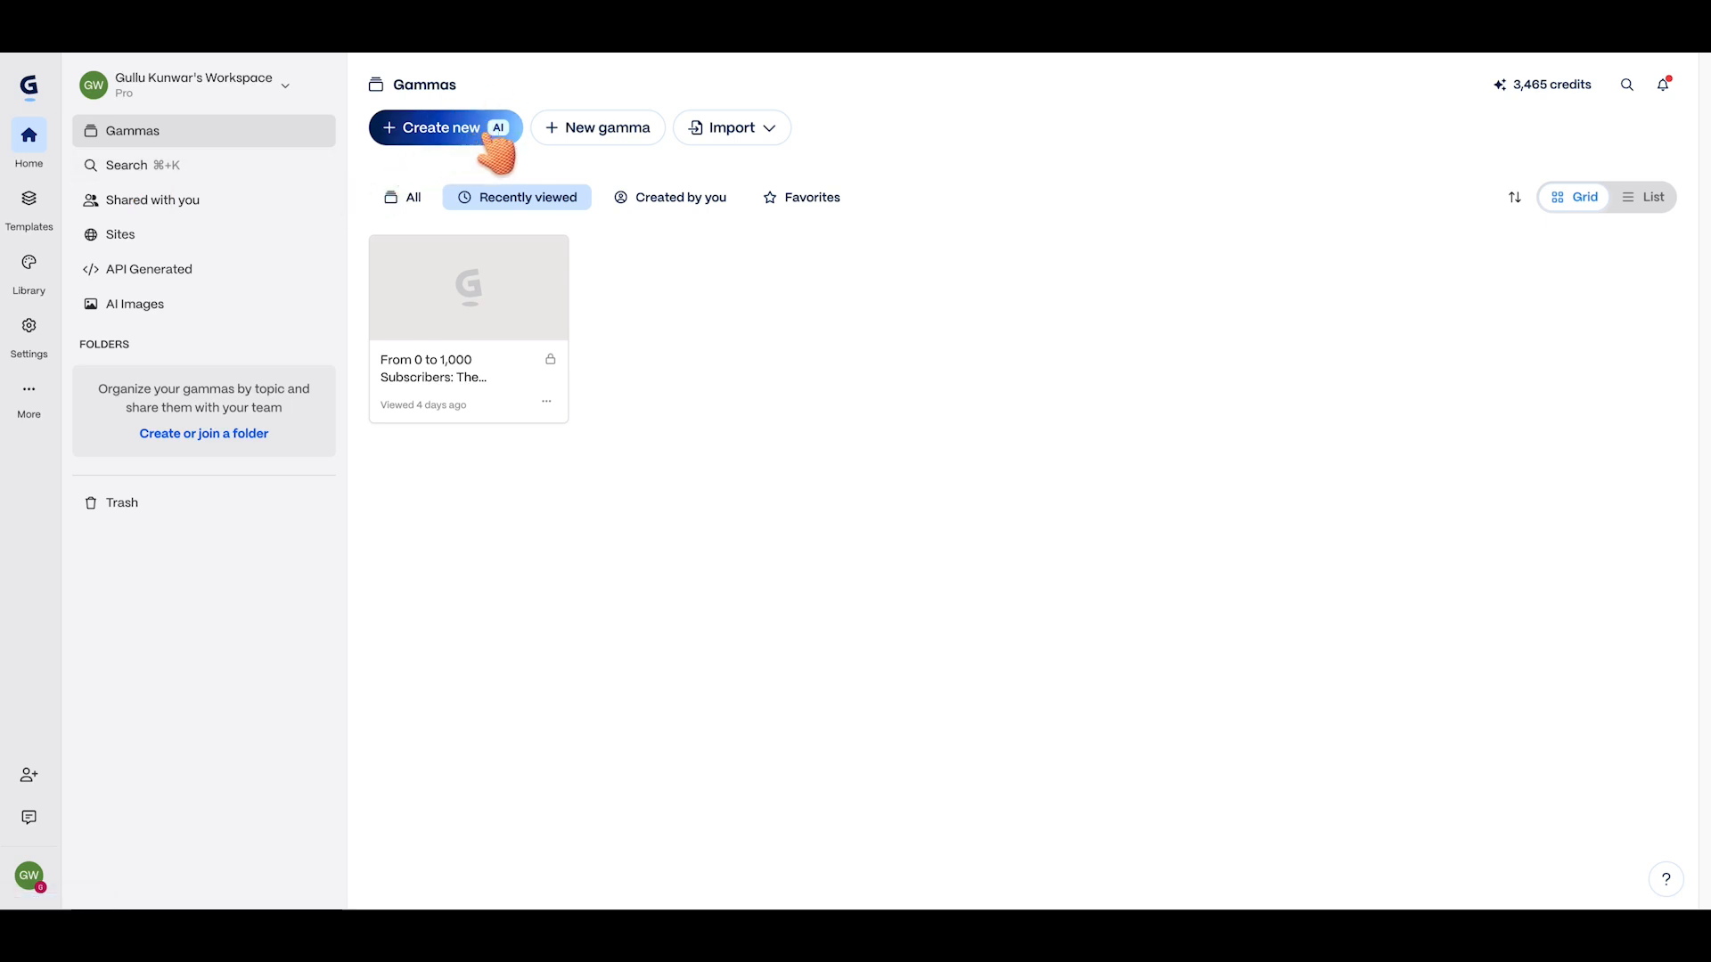
# Open the options for creating a new gamma with AI
pyautogui.click(492, 135)
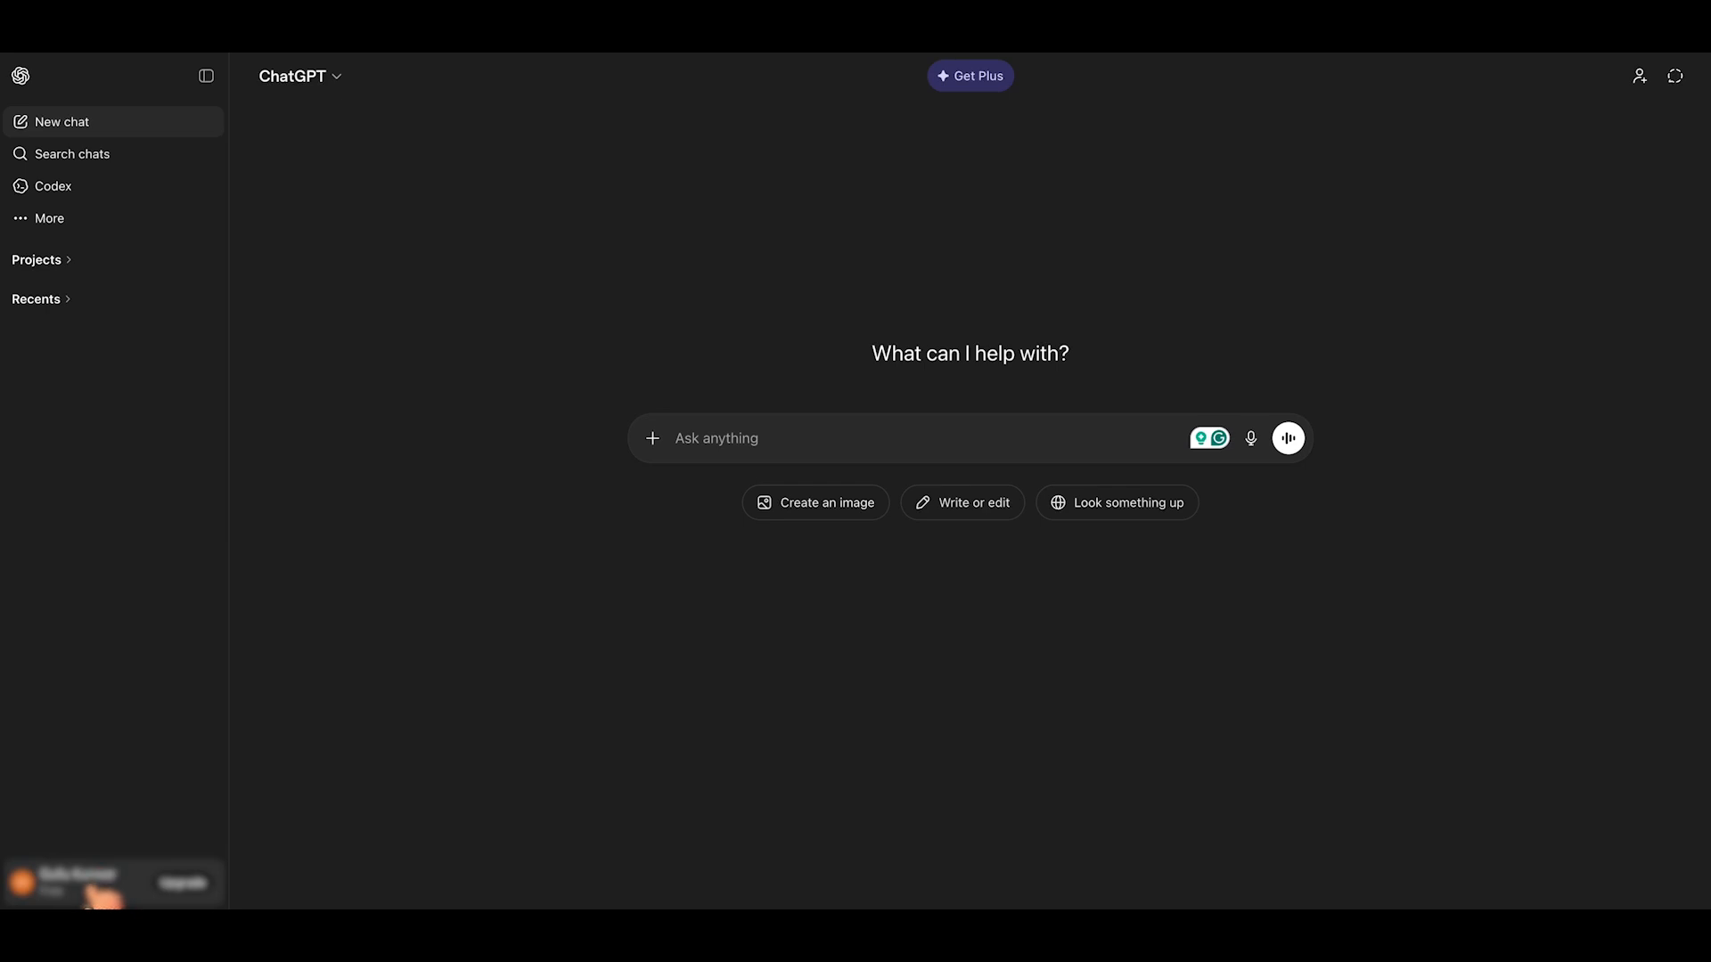
# Switch to ChatGPT, search its app directory for "gamma" and open the Gamma app's page
pyautogui.click(90, 887)
pyautogui.click(84, 772)
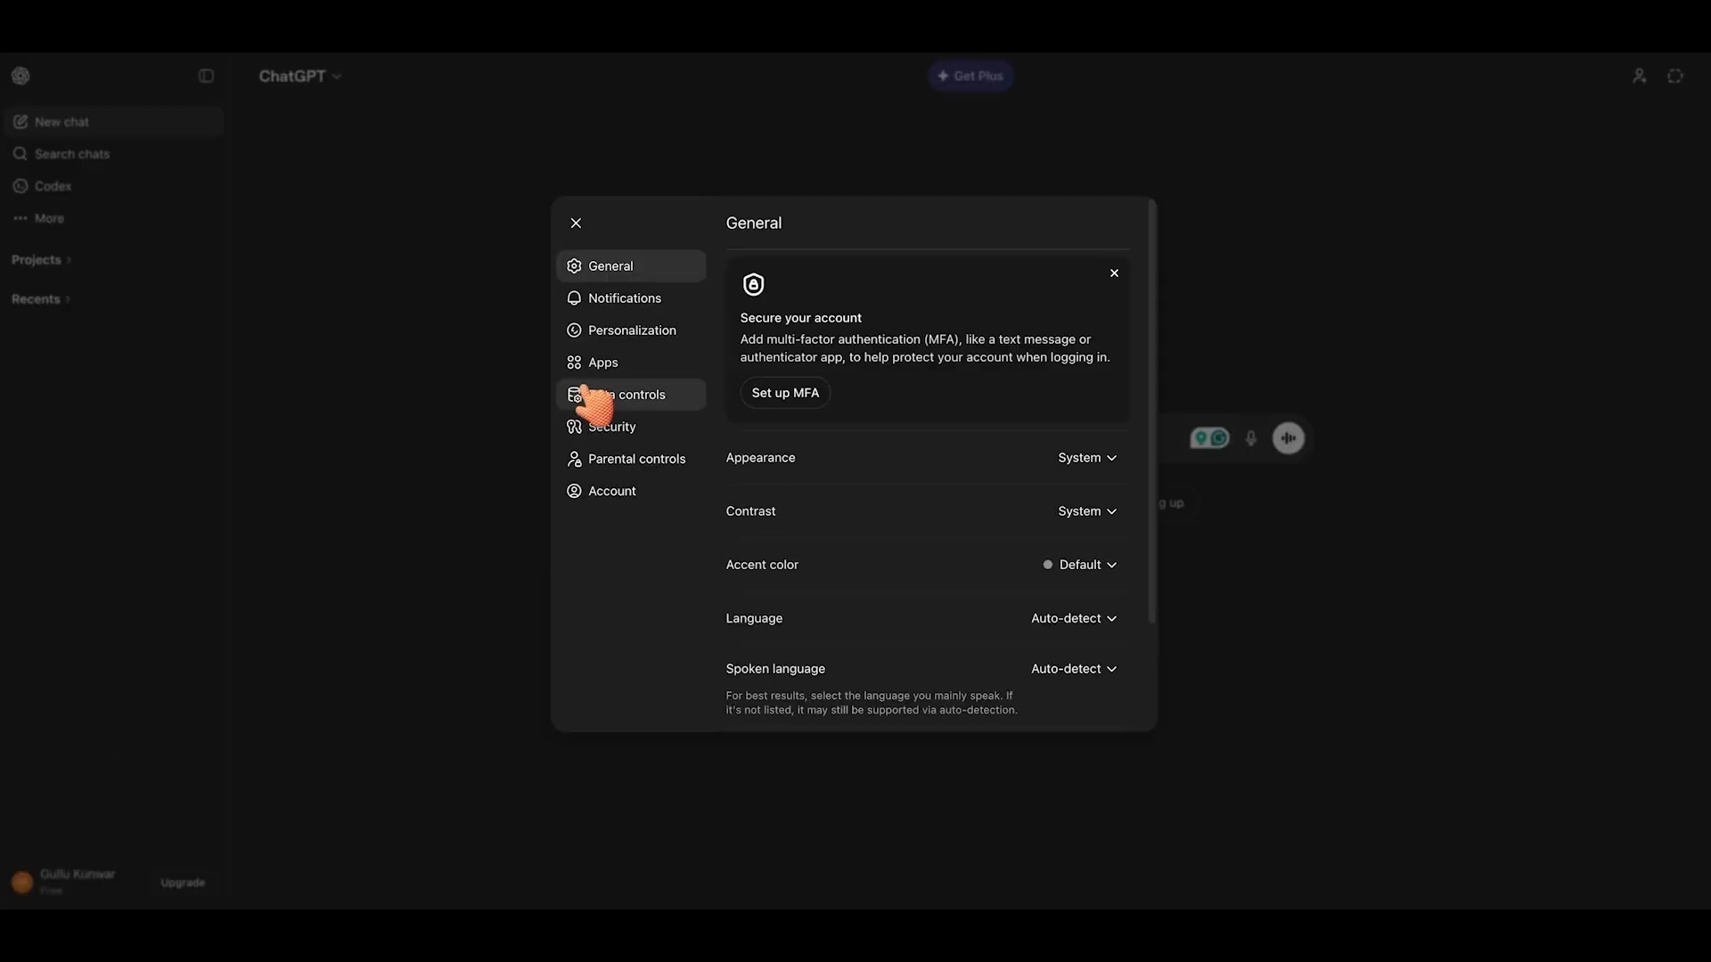
pyautogui.click(590, 366)
pyautogui.click(971, 379)
pyautogui.click(1163, 174)
pyautogui.write('gamma')
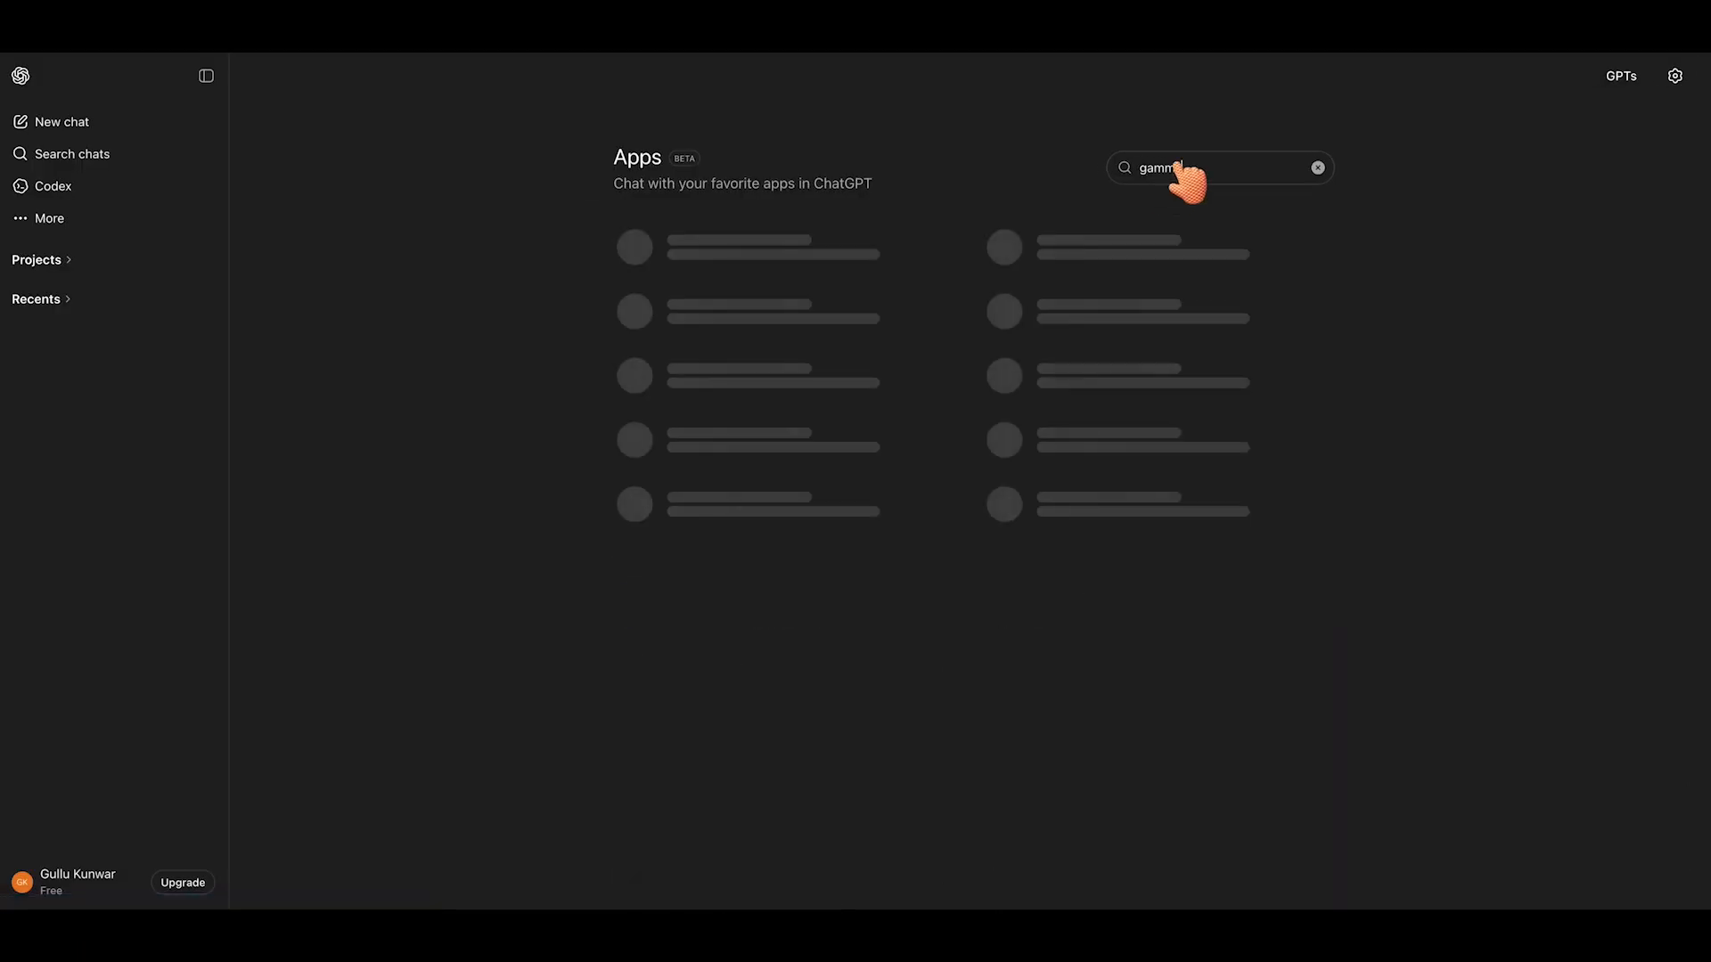
pyautogui.click(838, 261)
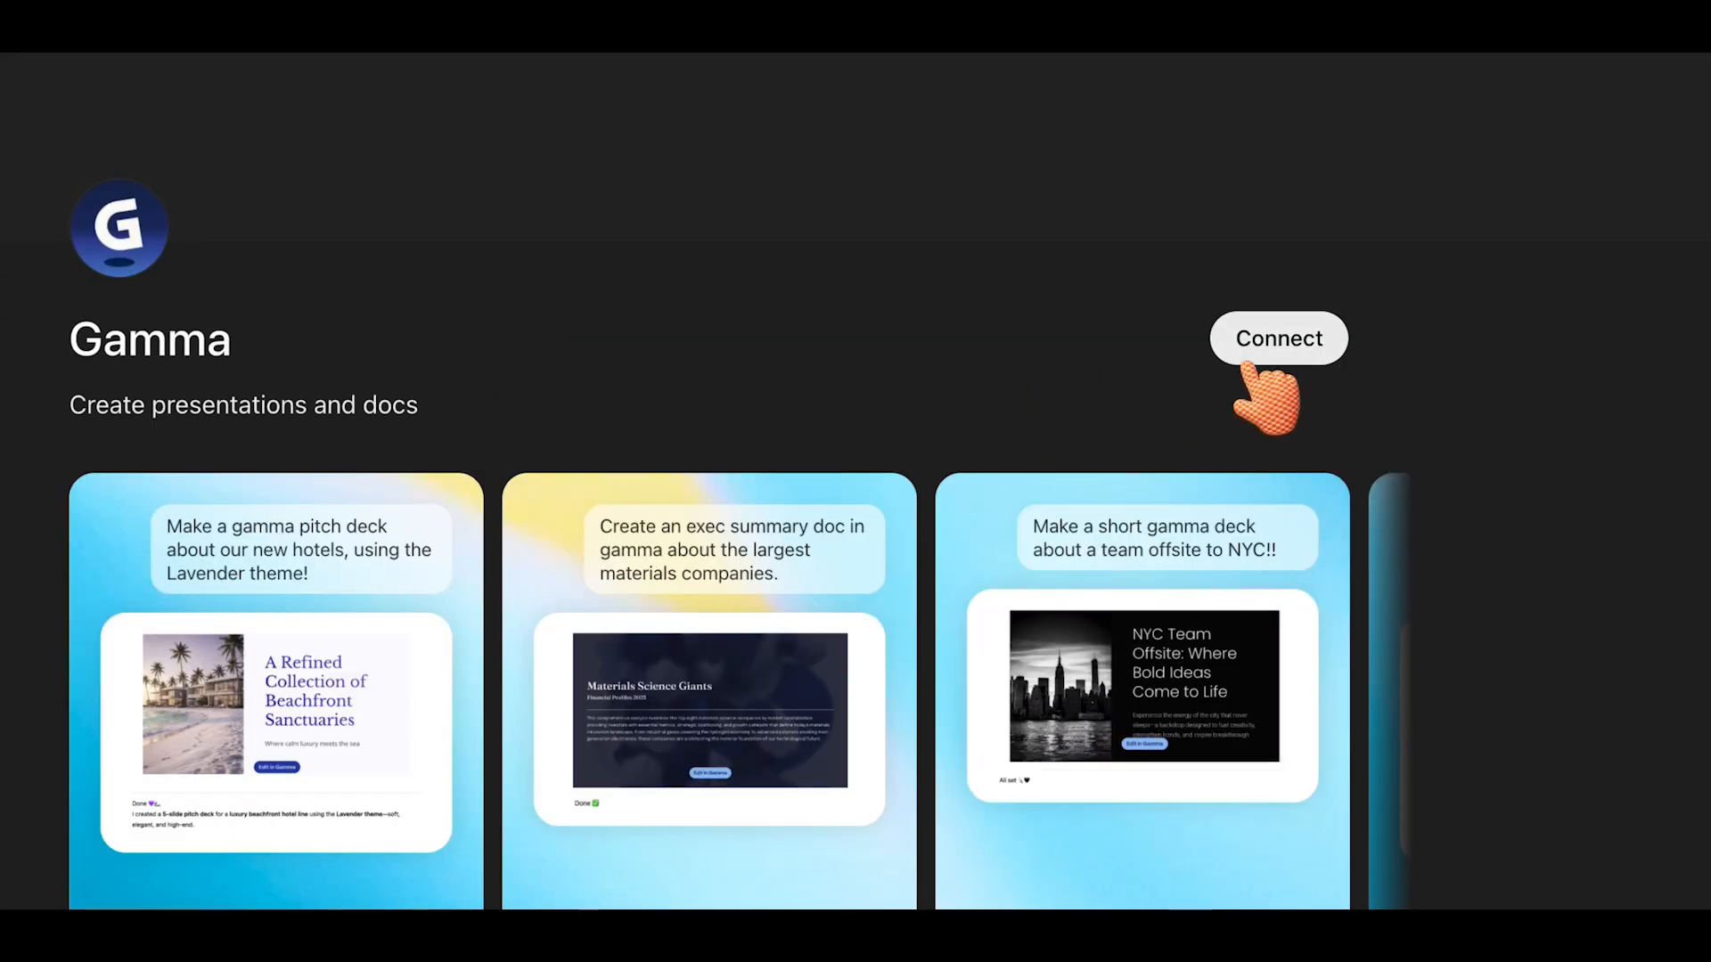
# Connect the Gamma app with referencing of memories and chats enabled, and proceed to sign in with Gamma
pyautogui.click(1252, 352)
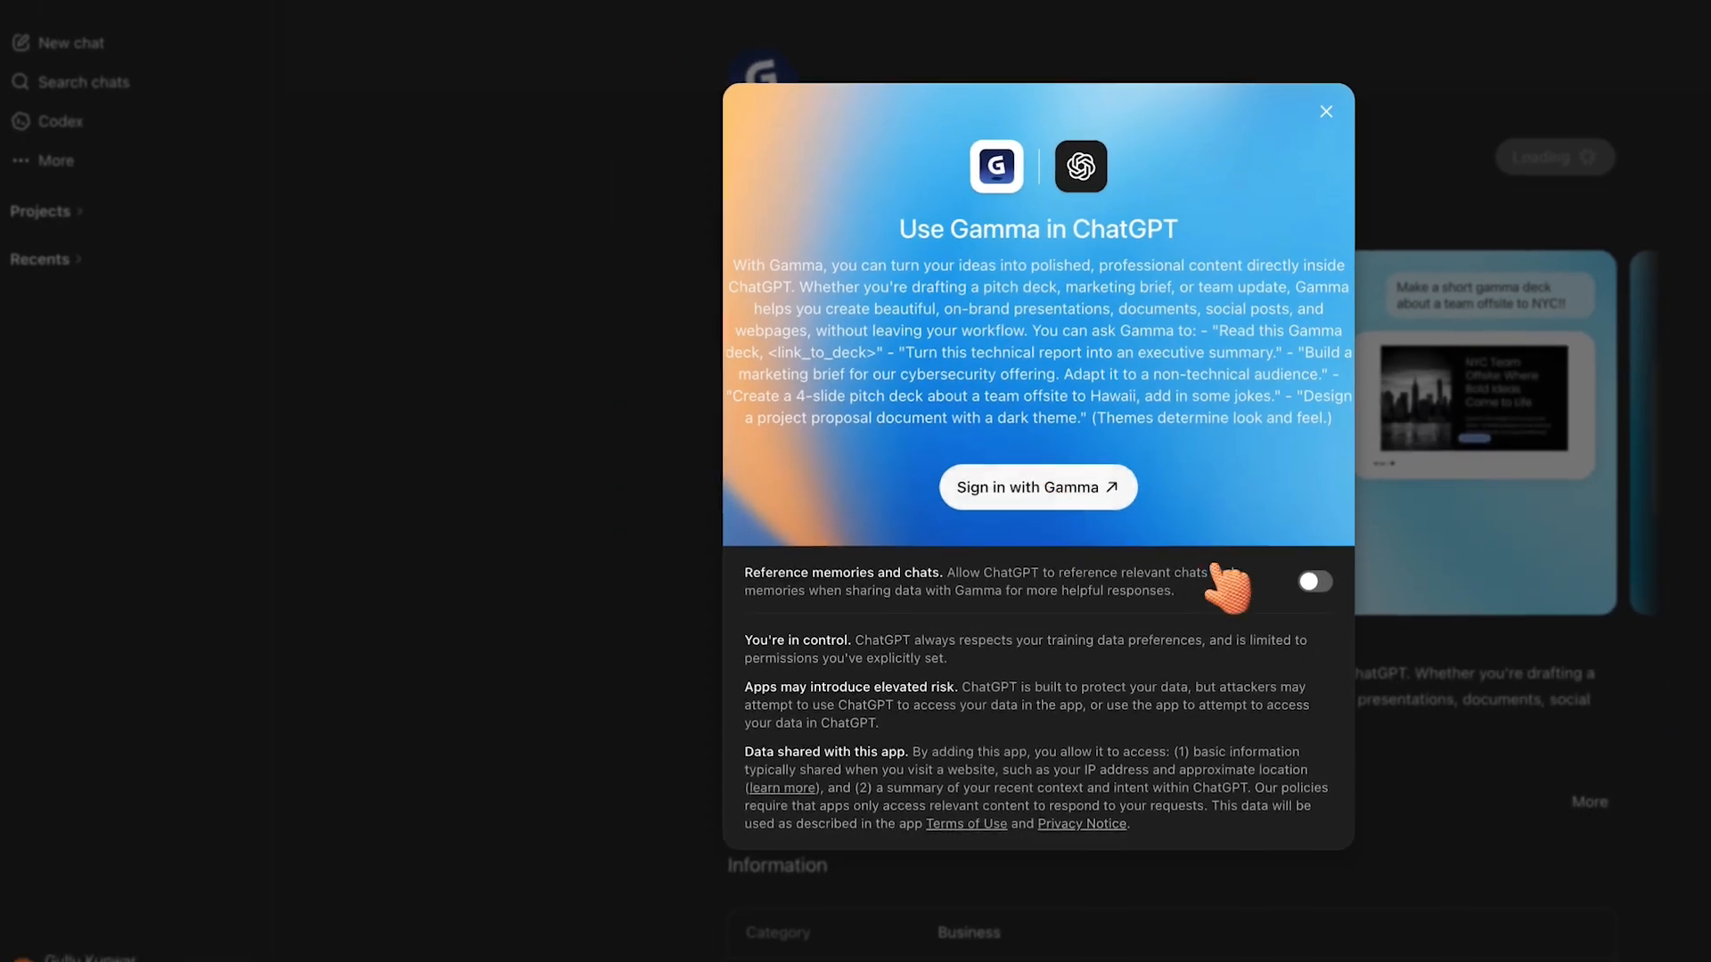
pyautogui.click(1307, 577)
pyautogui.click(1096, 515)
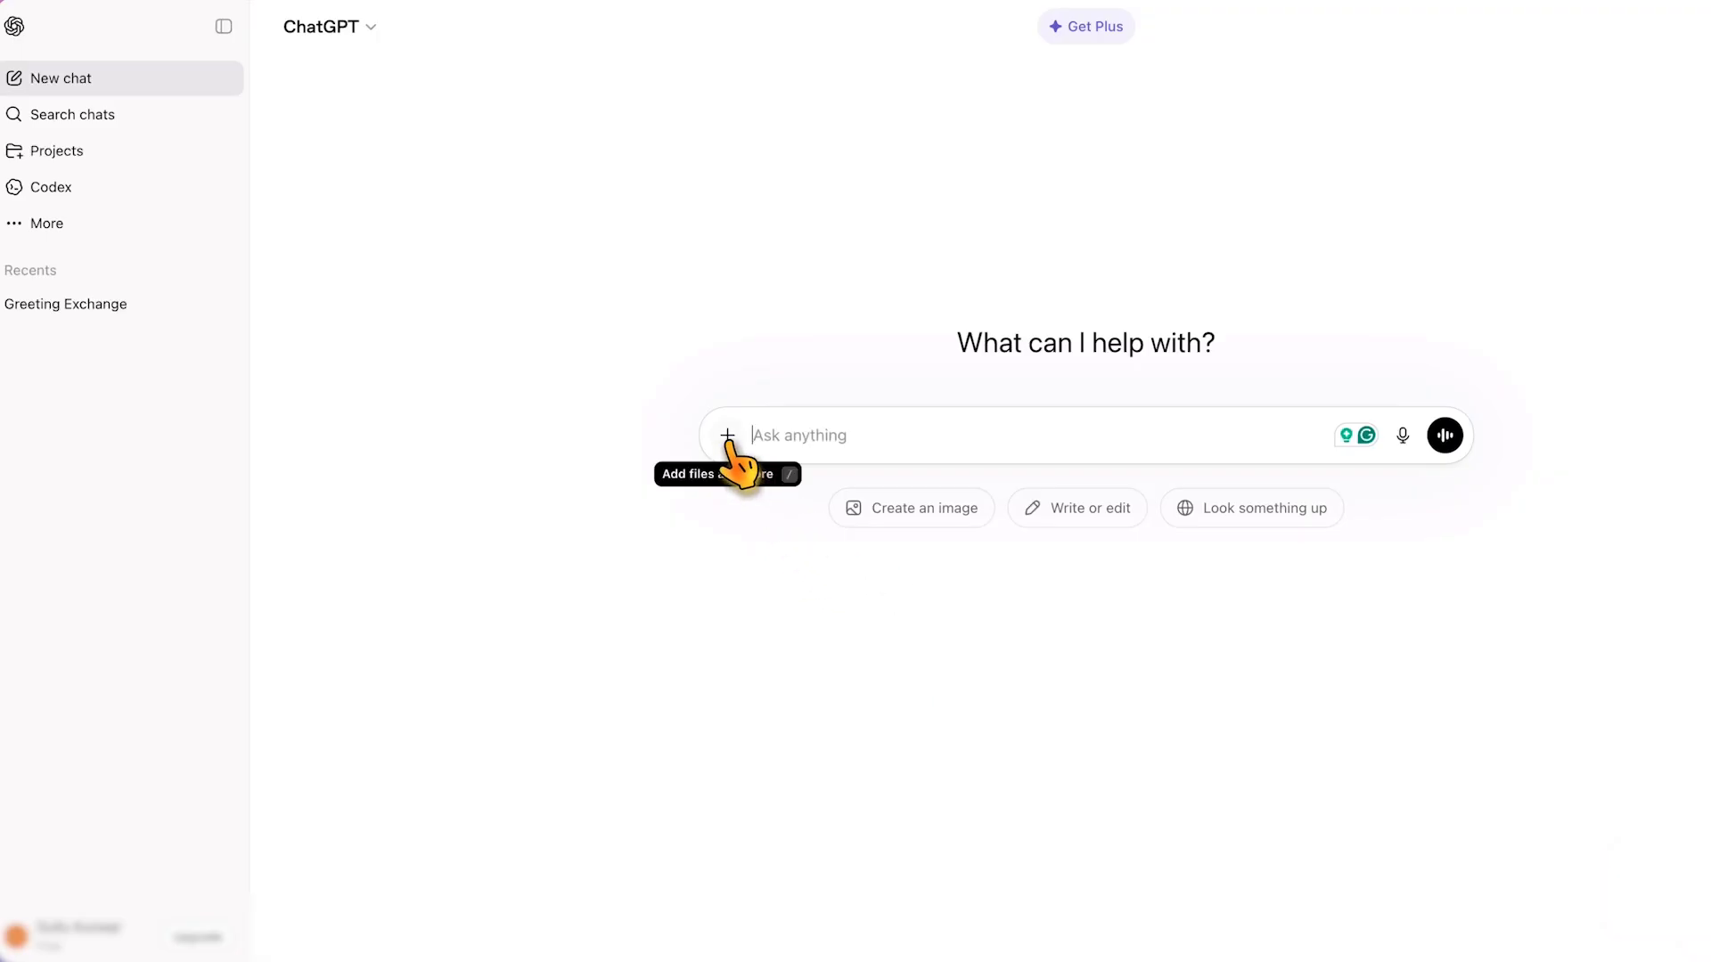
# Select Gamma from the additional tools for a new chat message
pyautogui.click(727, 436)
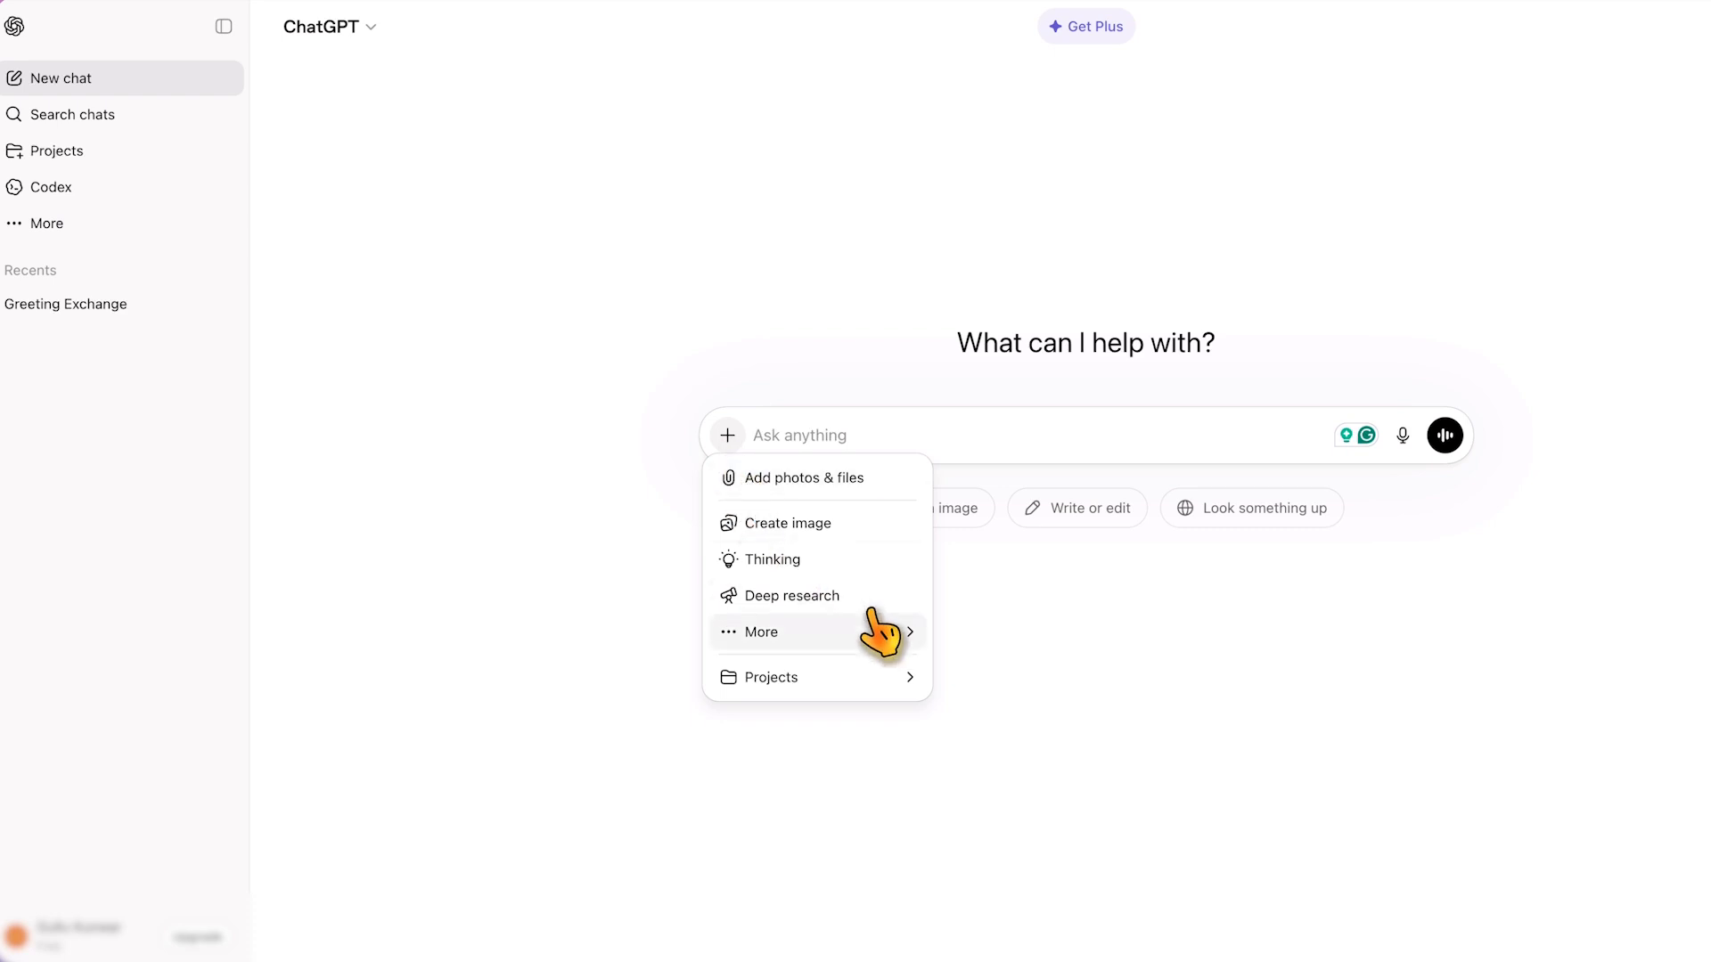
pyautogui.moveTo(905, 631)
pyautogui.click(995, 706)
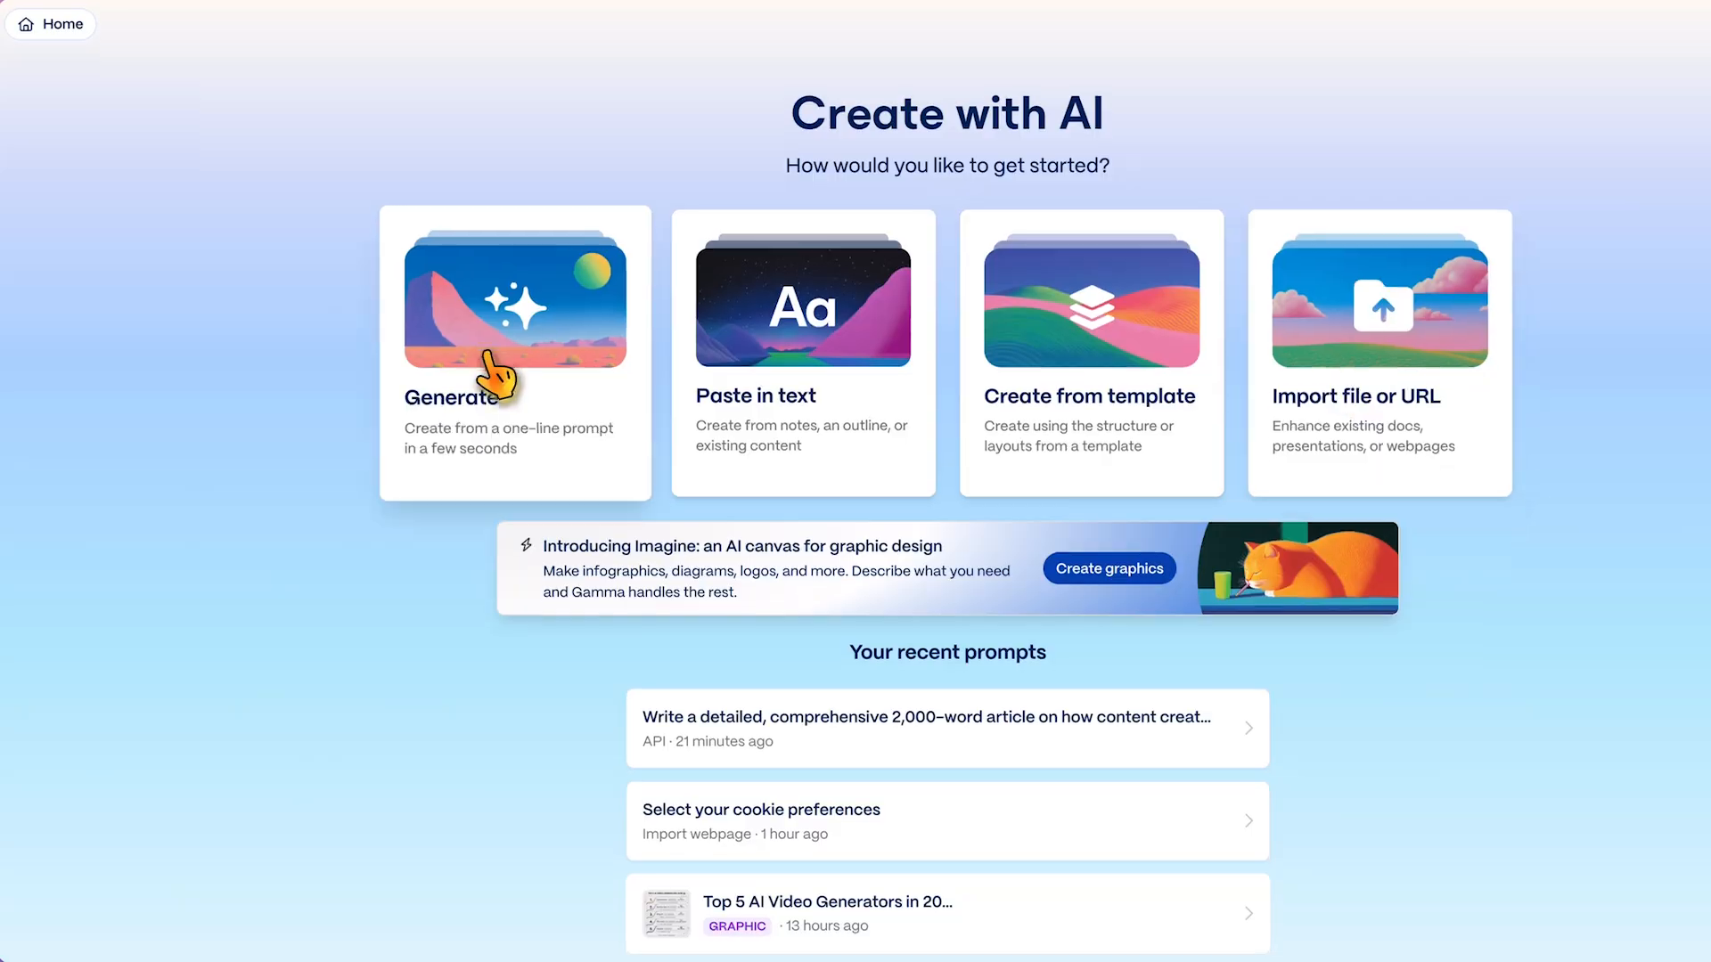
# Switch to Gamma, open Generate for creating from a one-line prompt and browse its settings
pyautogui.click(637, 397)
pyautogui.click(790, 279)
pyautogui.click(895, 472)
pyautogui.click(949, 289)
pyautogui.click(963, 404)
pyautogui.click(947, 214)
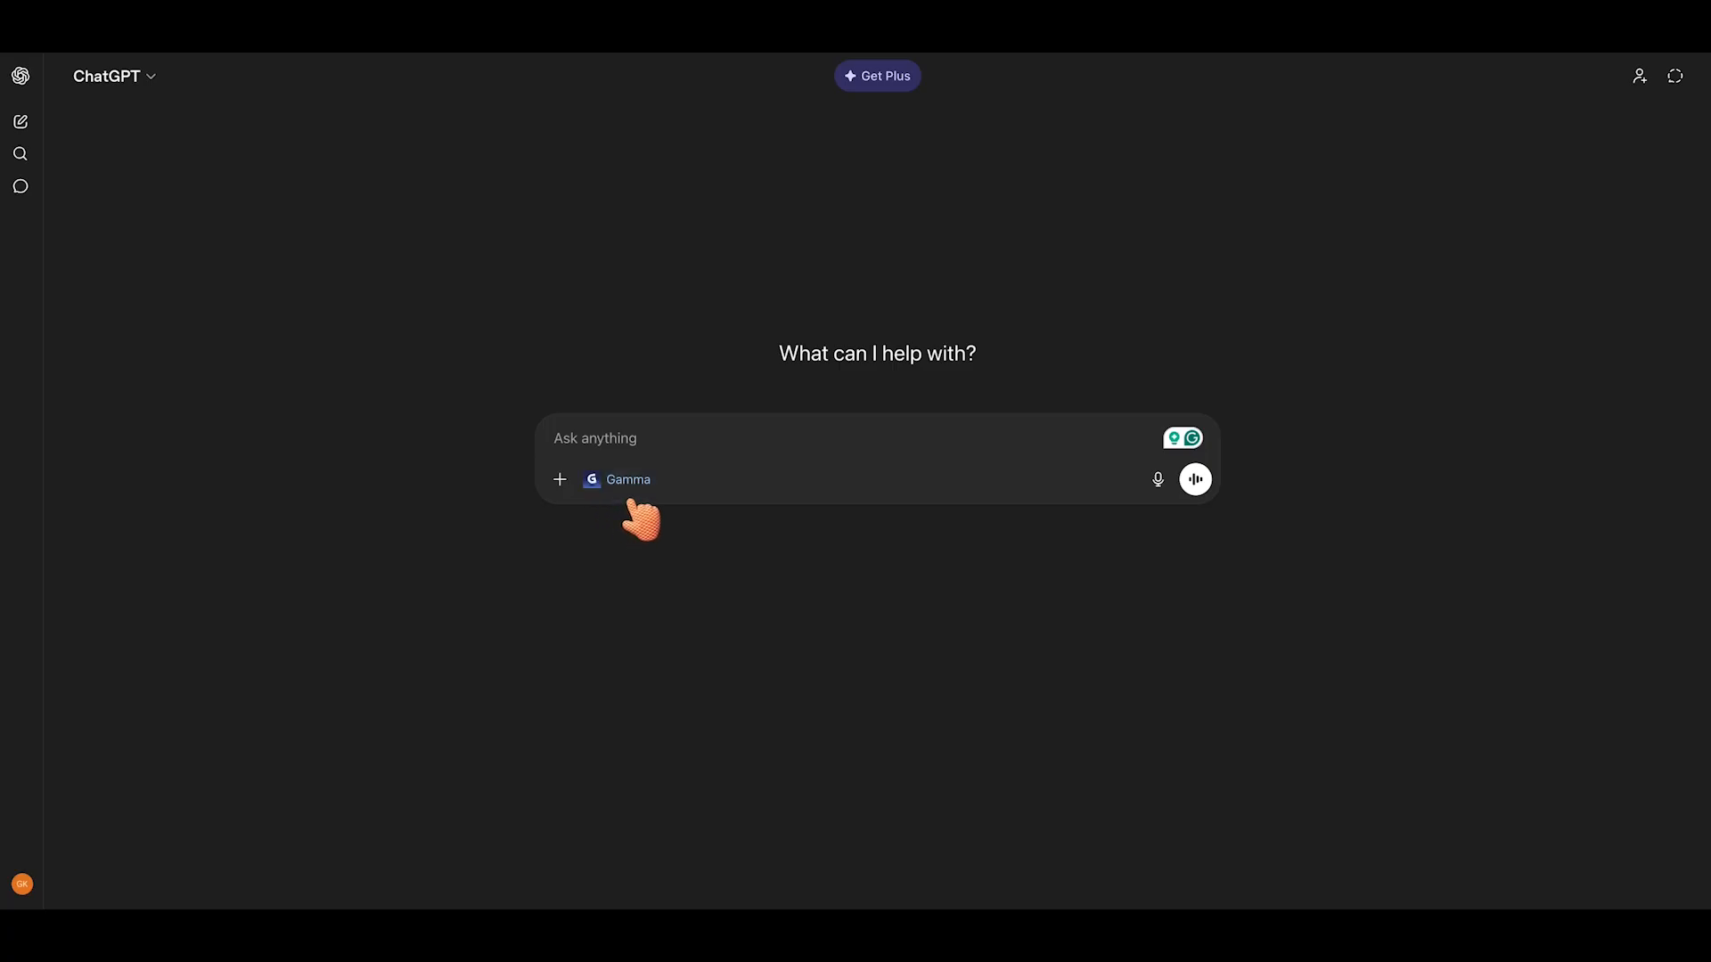
# In ChatGPT, ask Gamma for a full 10-slide presentation on how small content creators can automate their social media using AI, and approve generating it
pyautogui.write('Create a full 10-slide presentation on how small content creators can automate their social media using AI')
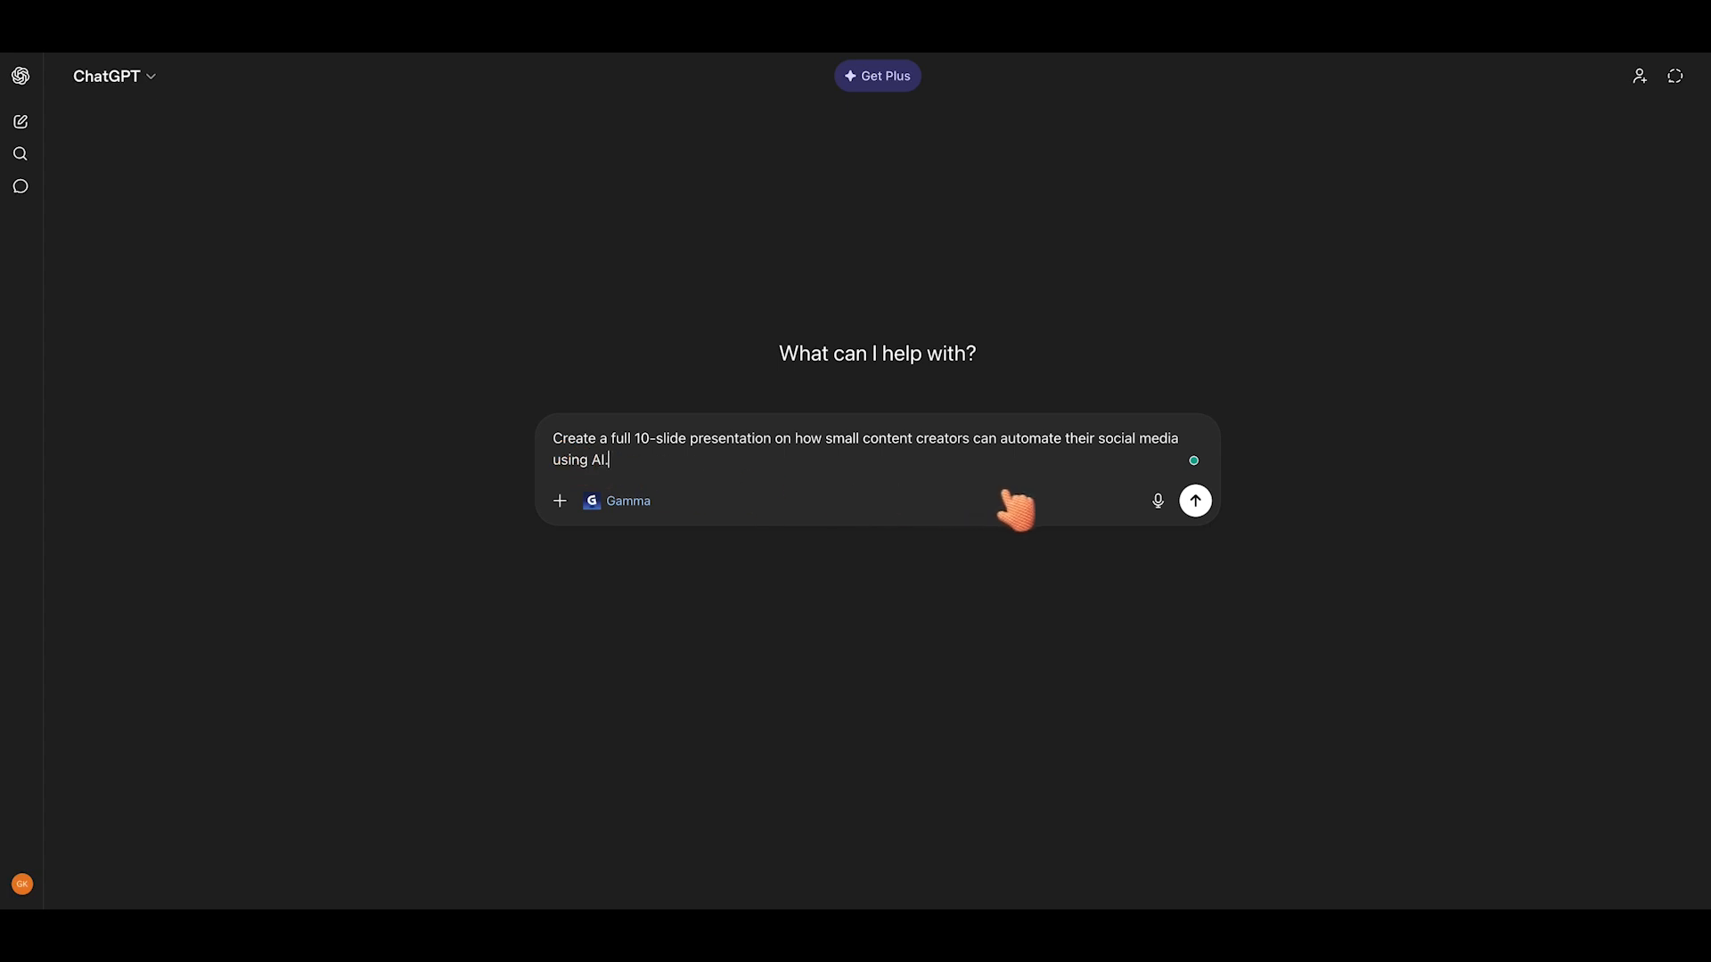
pyautogui.click(1196, 500)
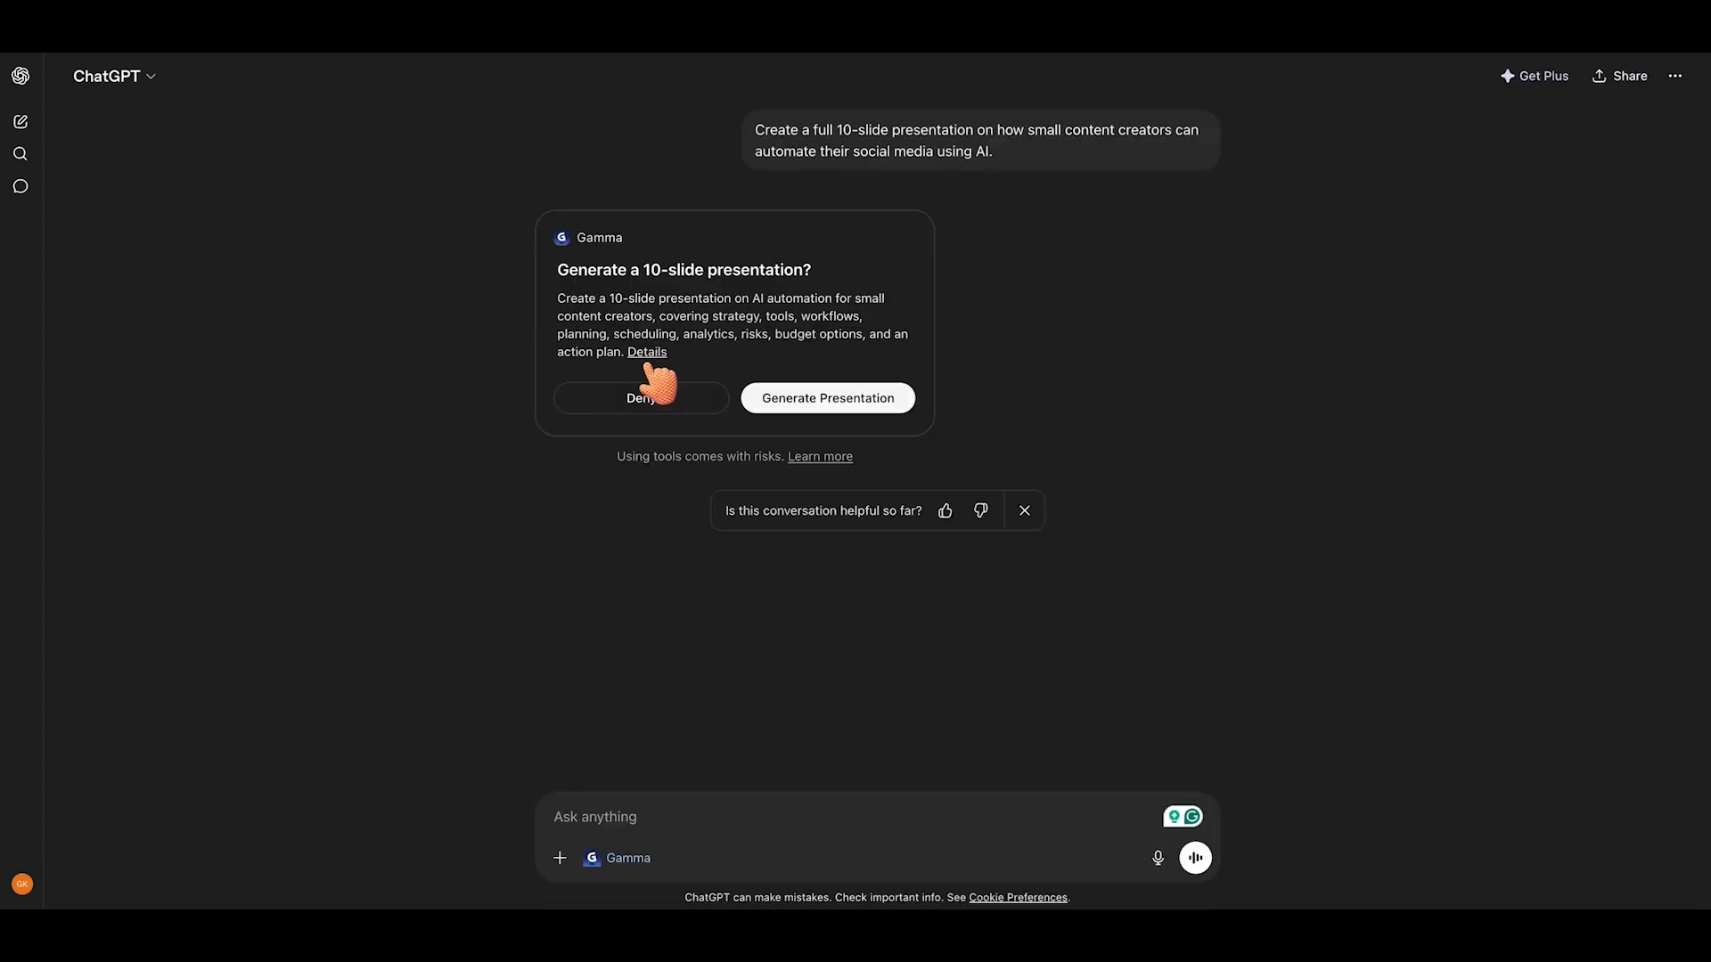
pyautogui.click(794, 399)
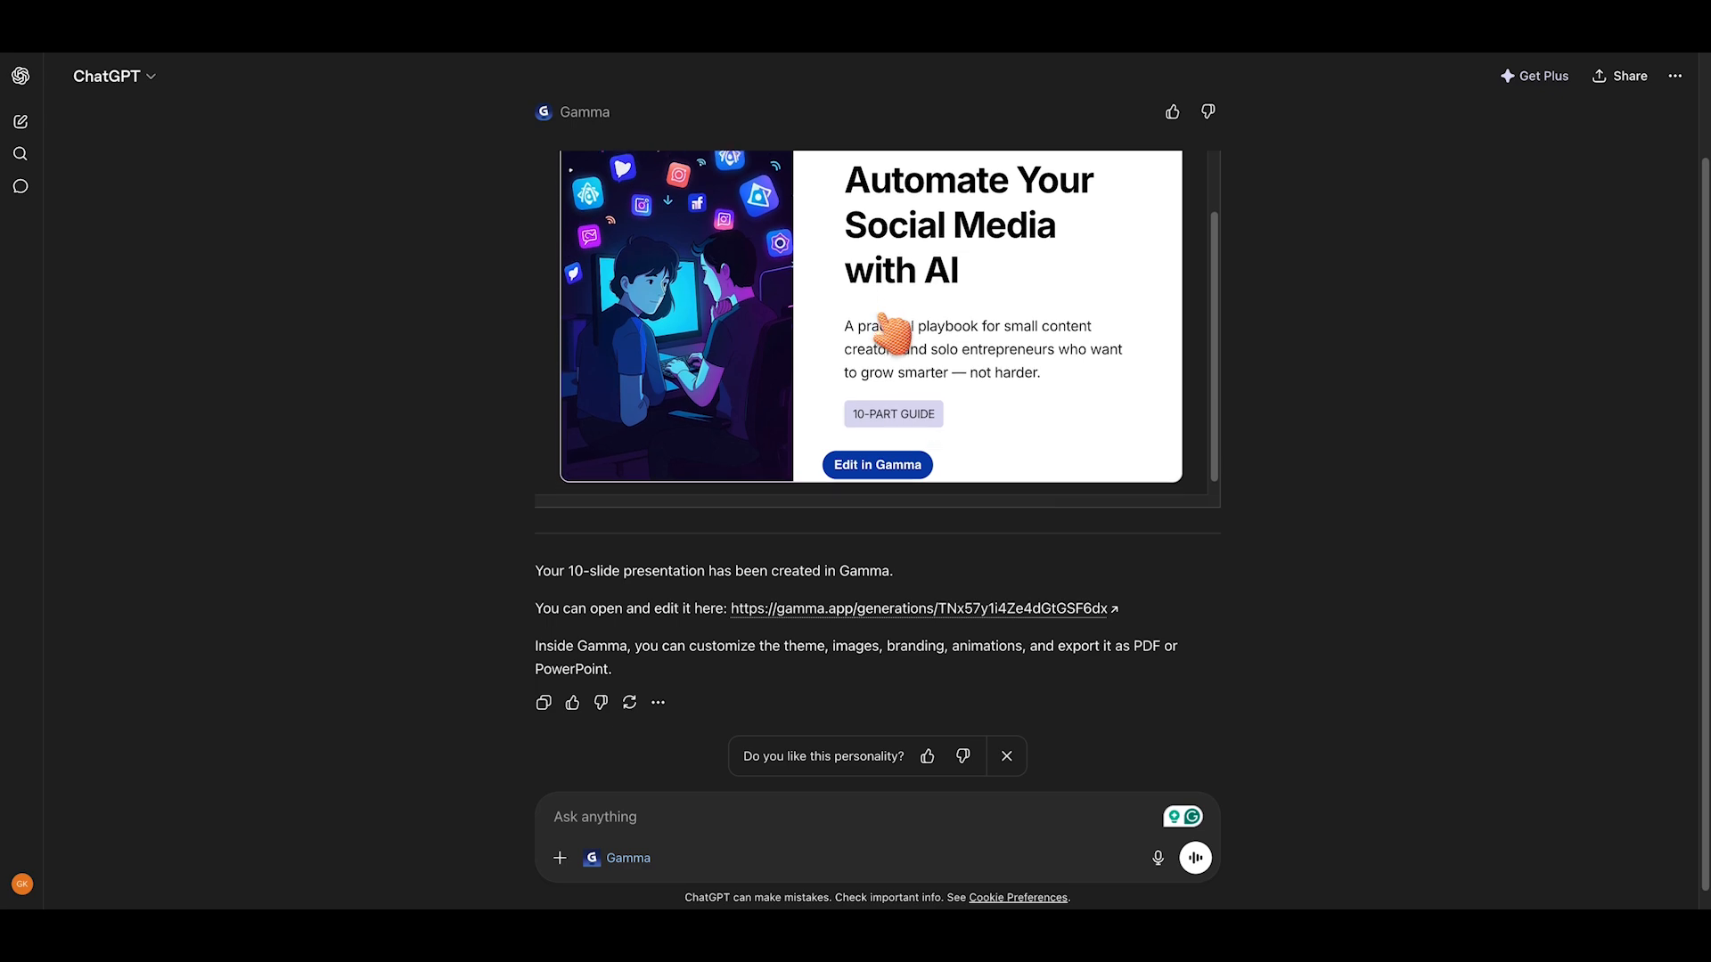
# Open the generated presentation for editing in Gamma and review its slides through to the action plan
pyautogui.scroll(-1, 892, 334)
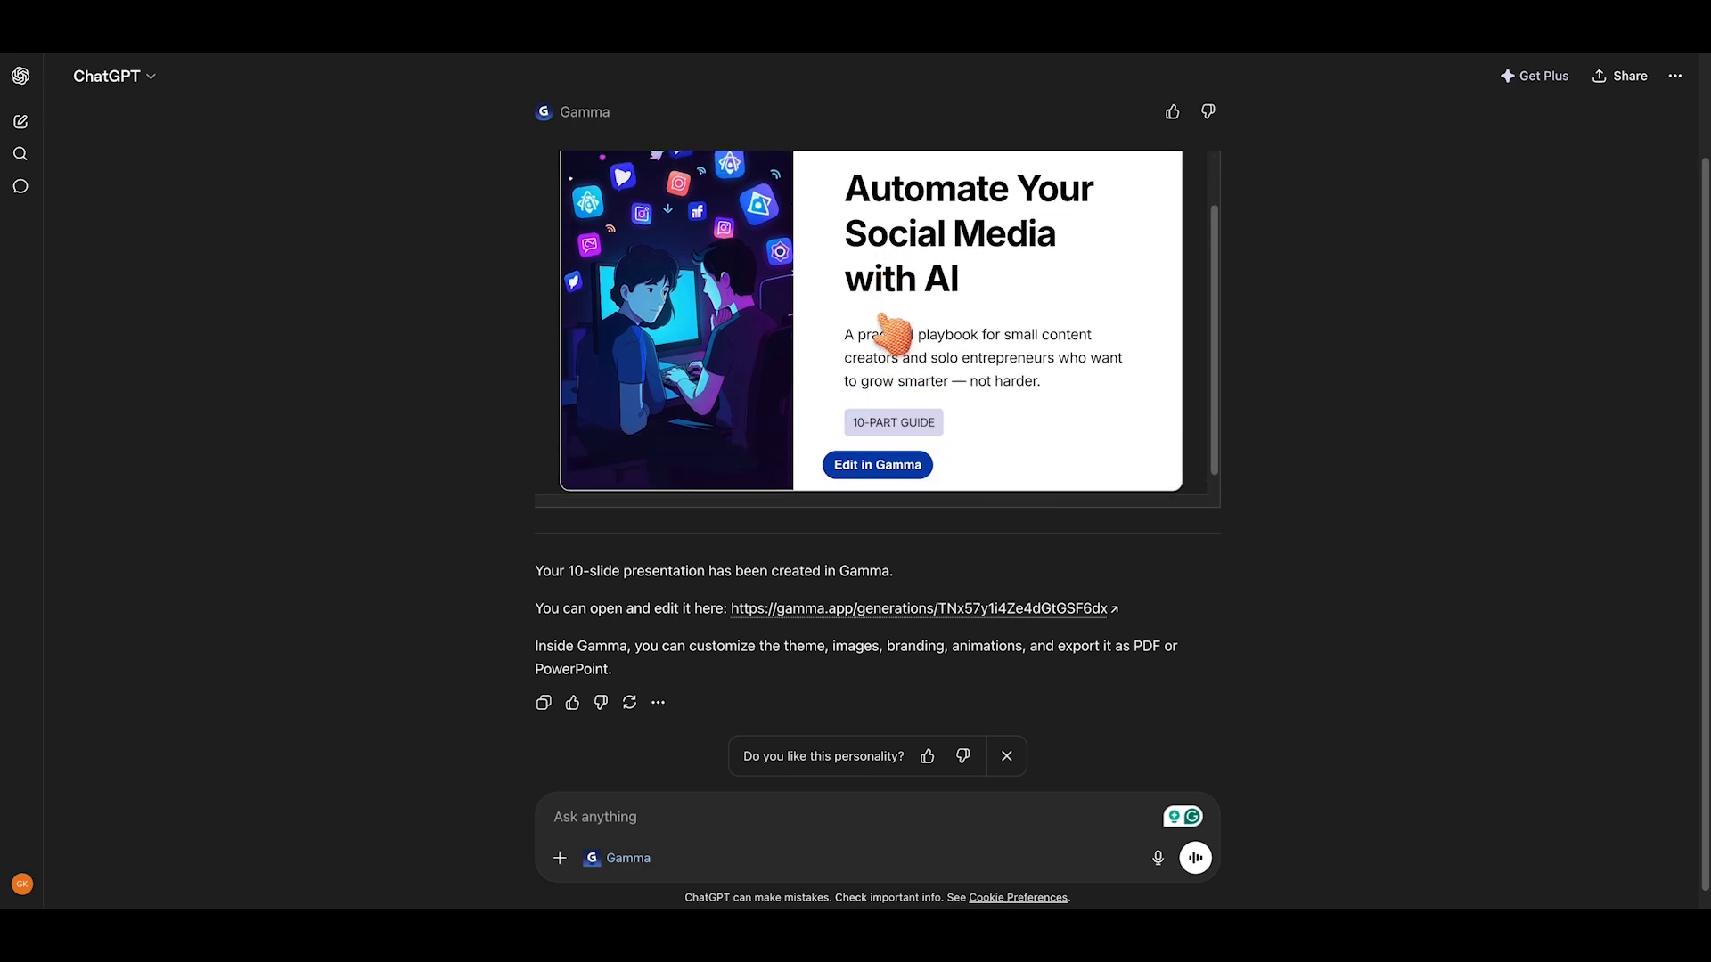
pyautogui.click(878, 465)
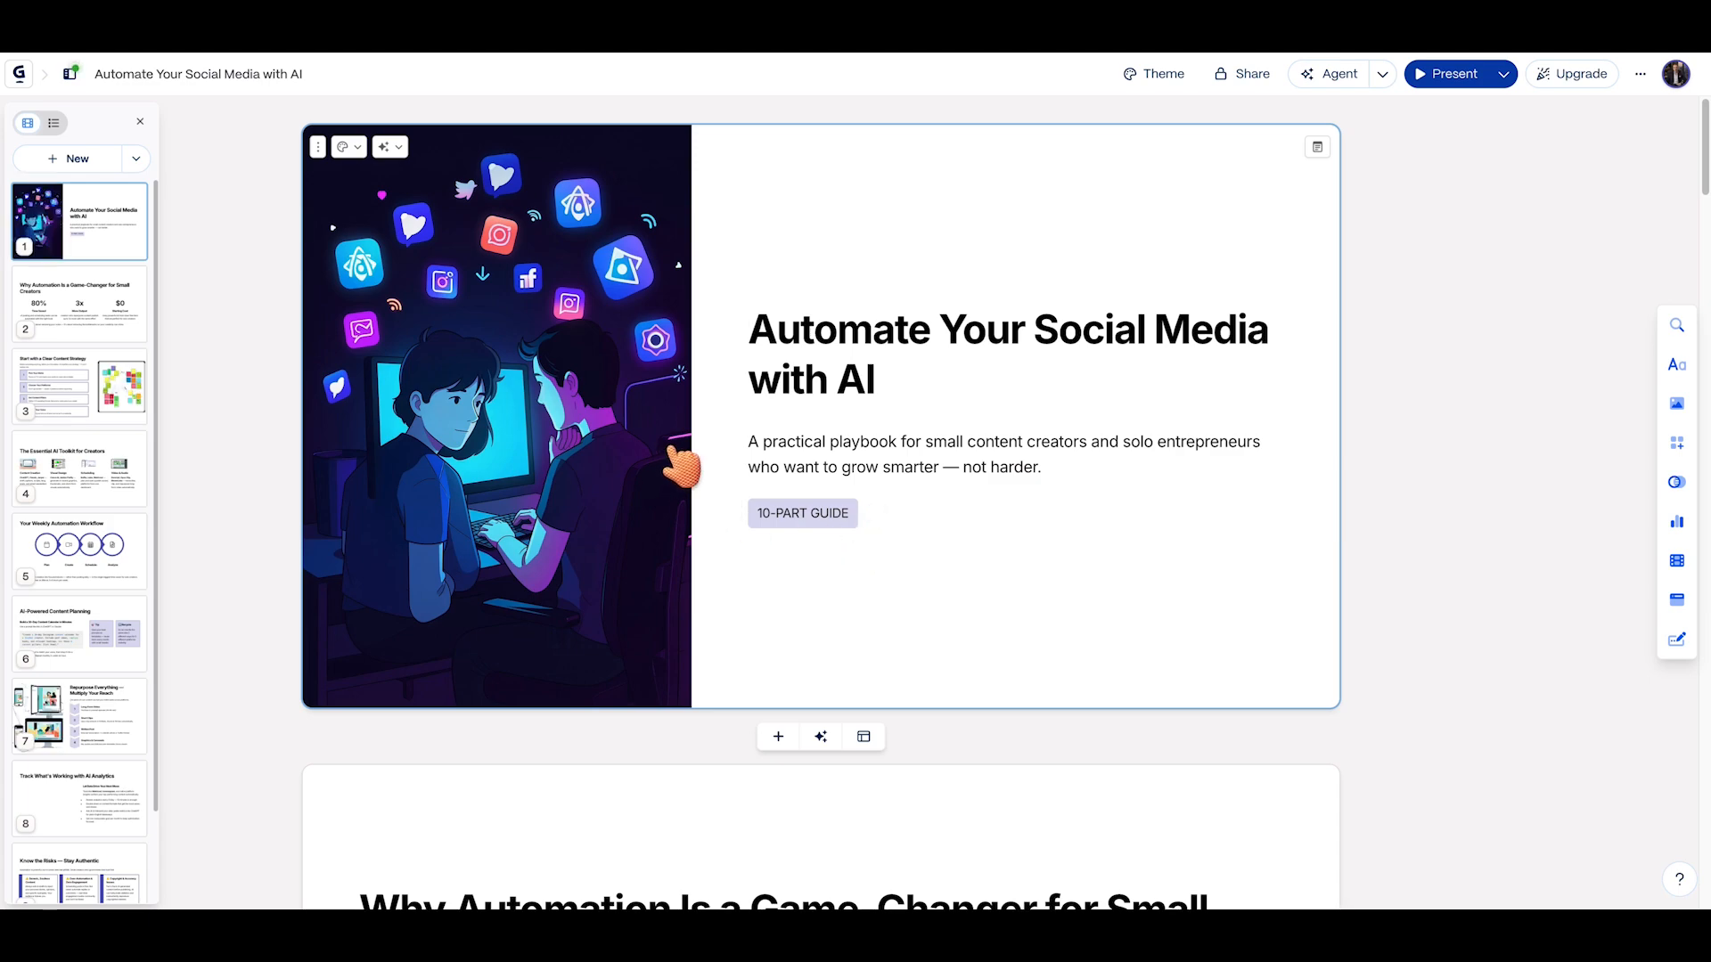
pyautogui.scroll(-5, 710, 472)
pyautogui.scroll(-15, 718, 493)
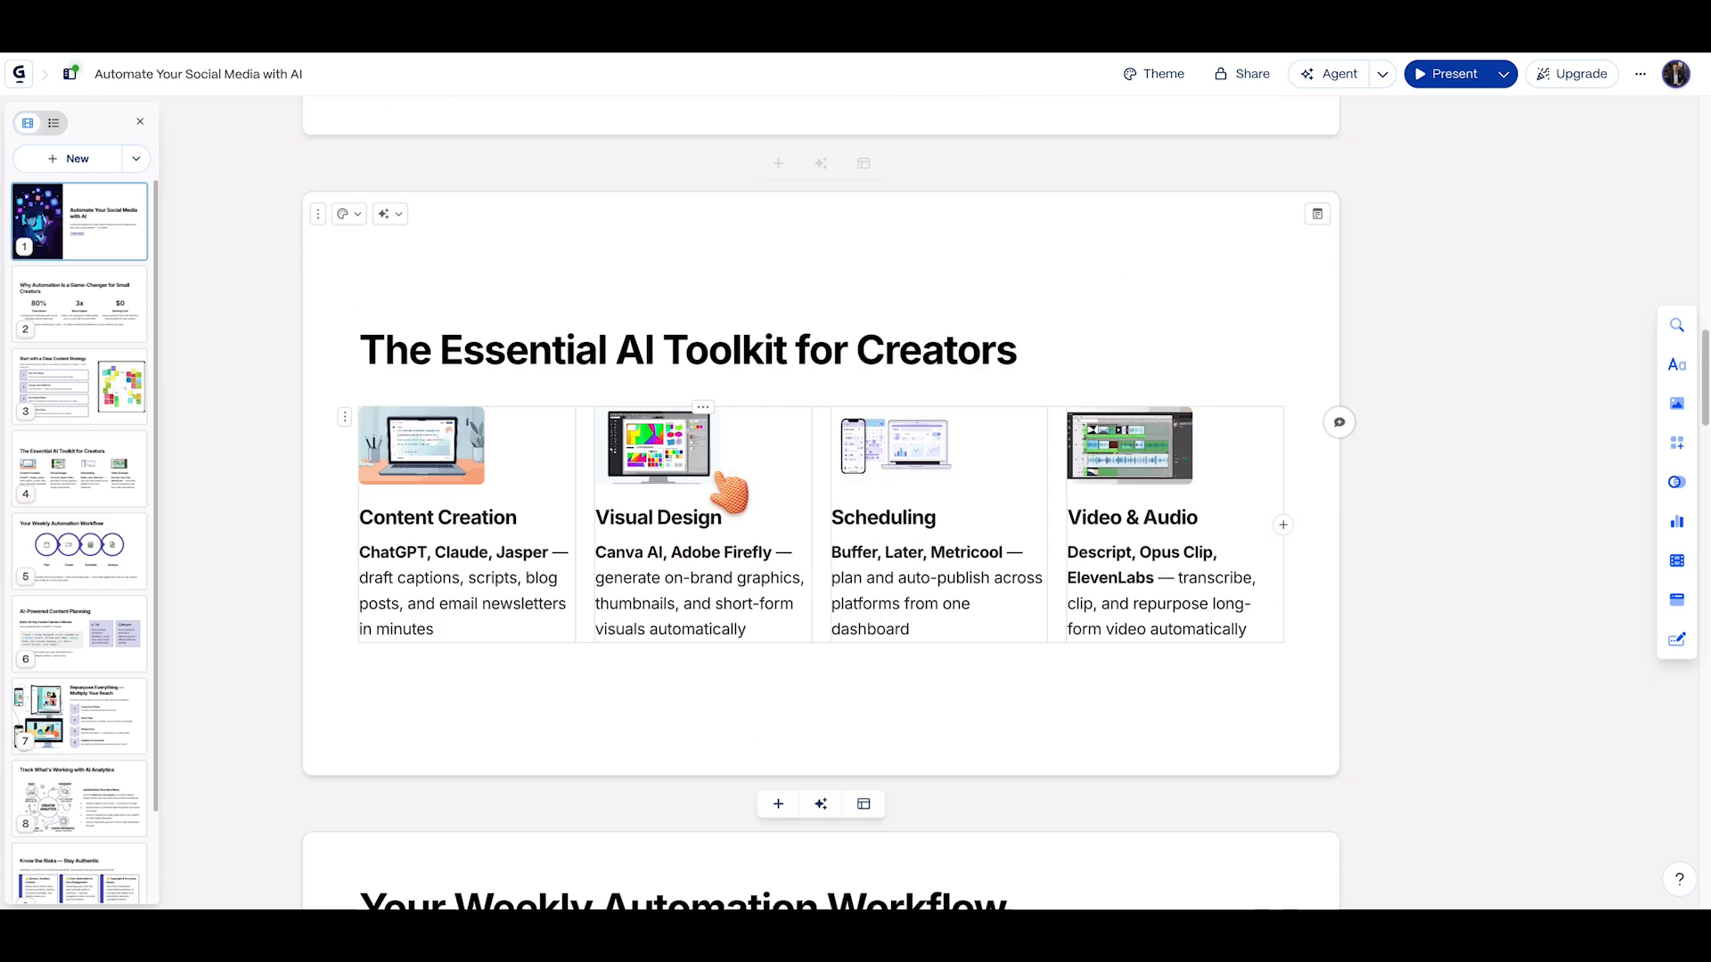
pyautogui.scroll(-15, 730, 495)
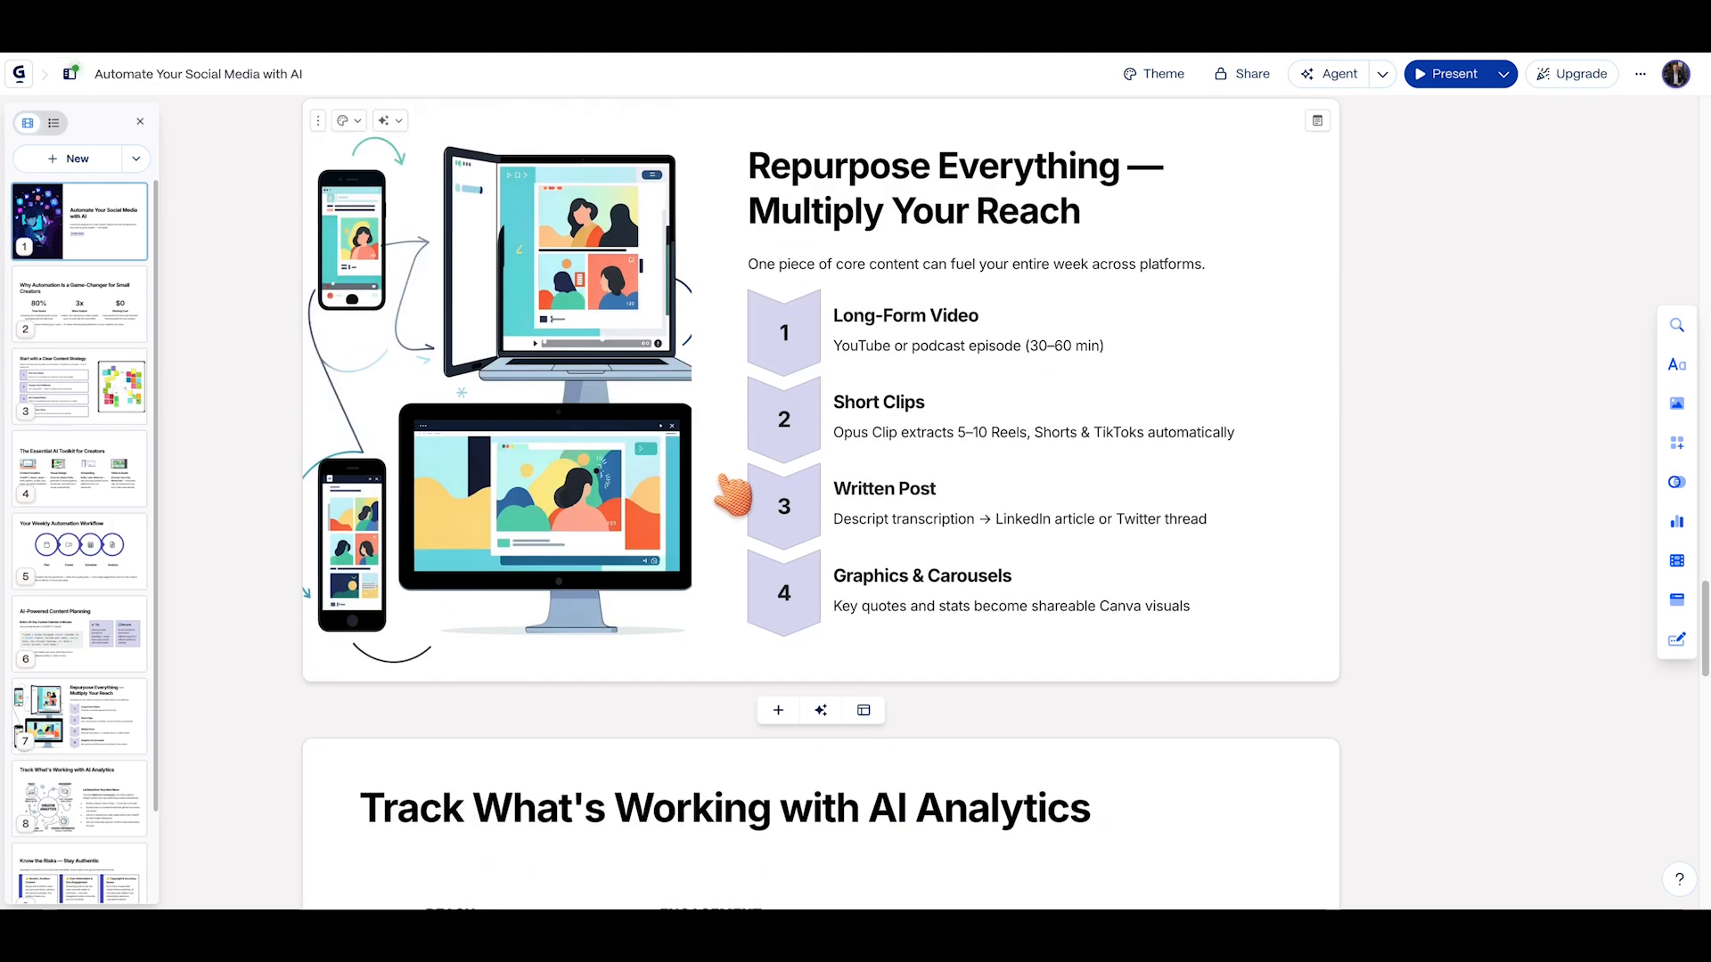
pyautogui.scroll(-7, 732, 488)
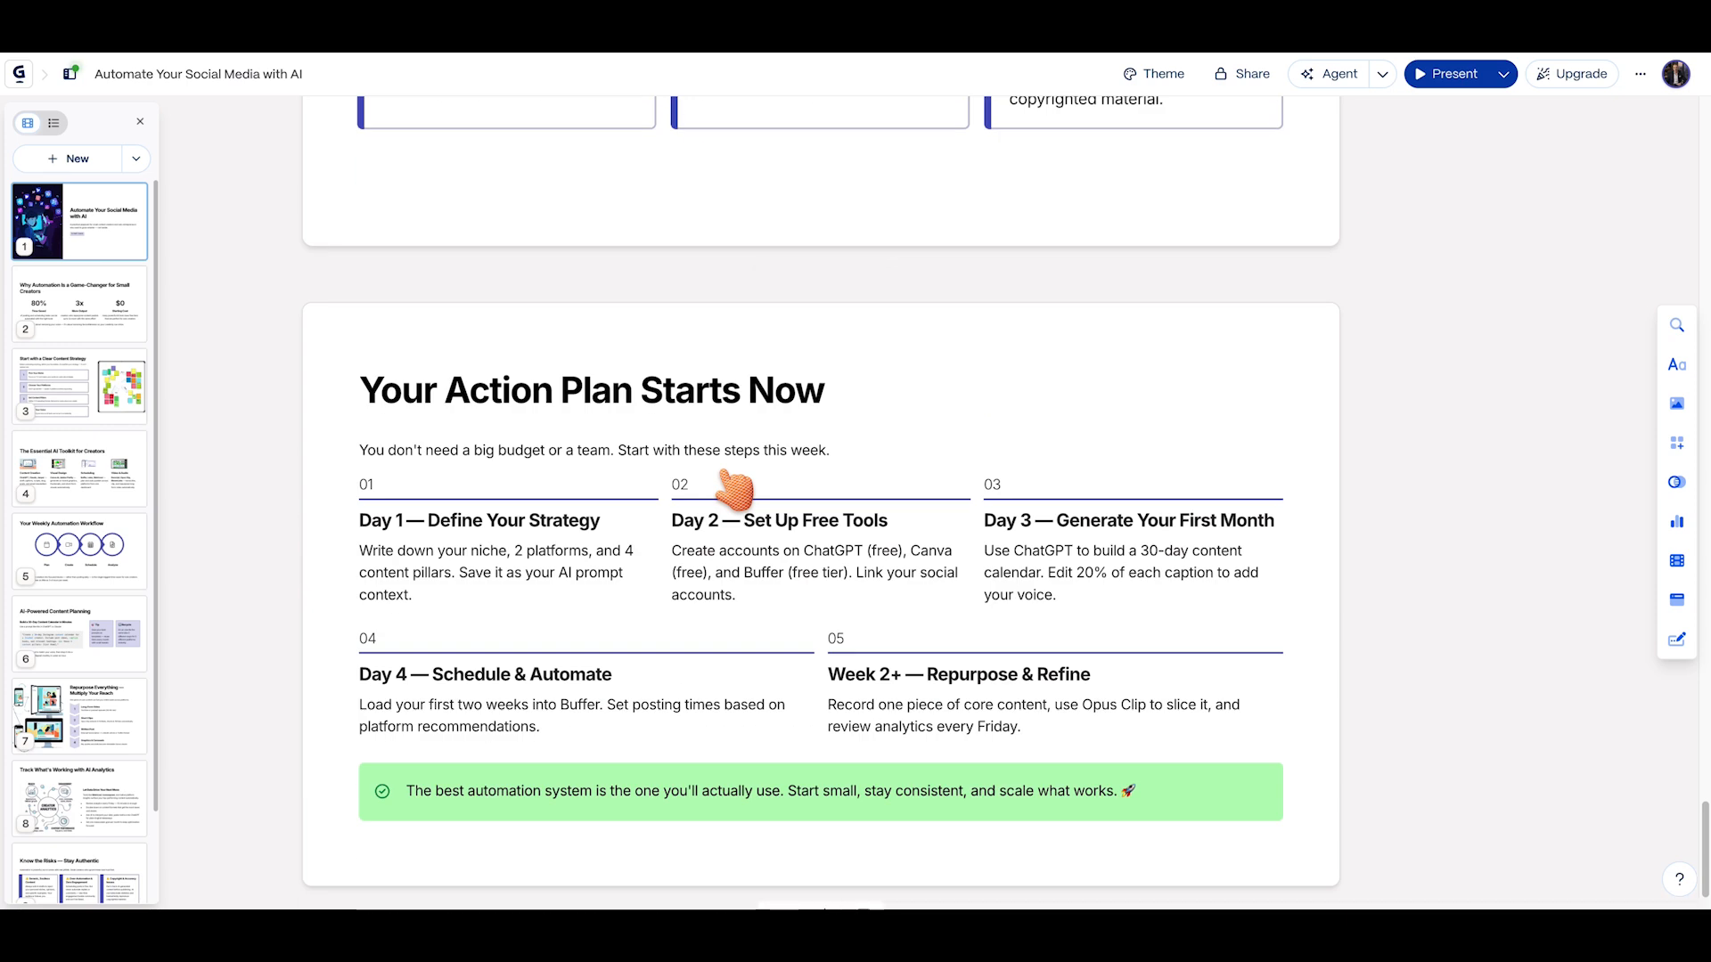
pyautogui.scroll(20, 723, 468)
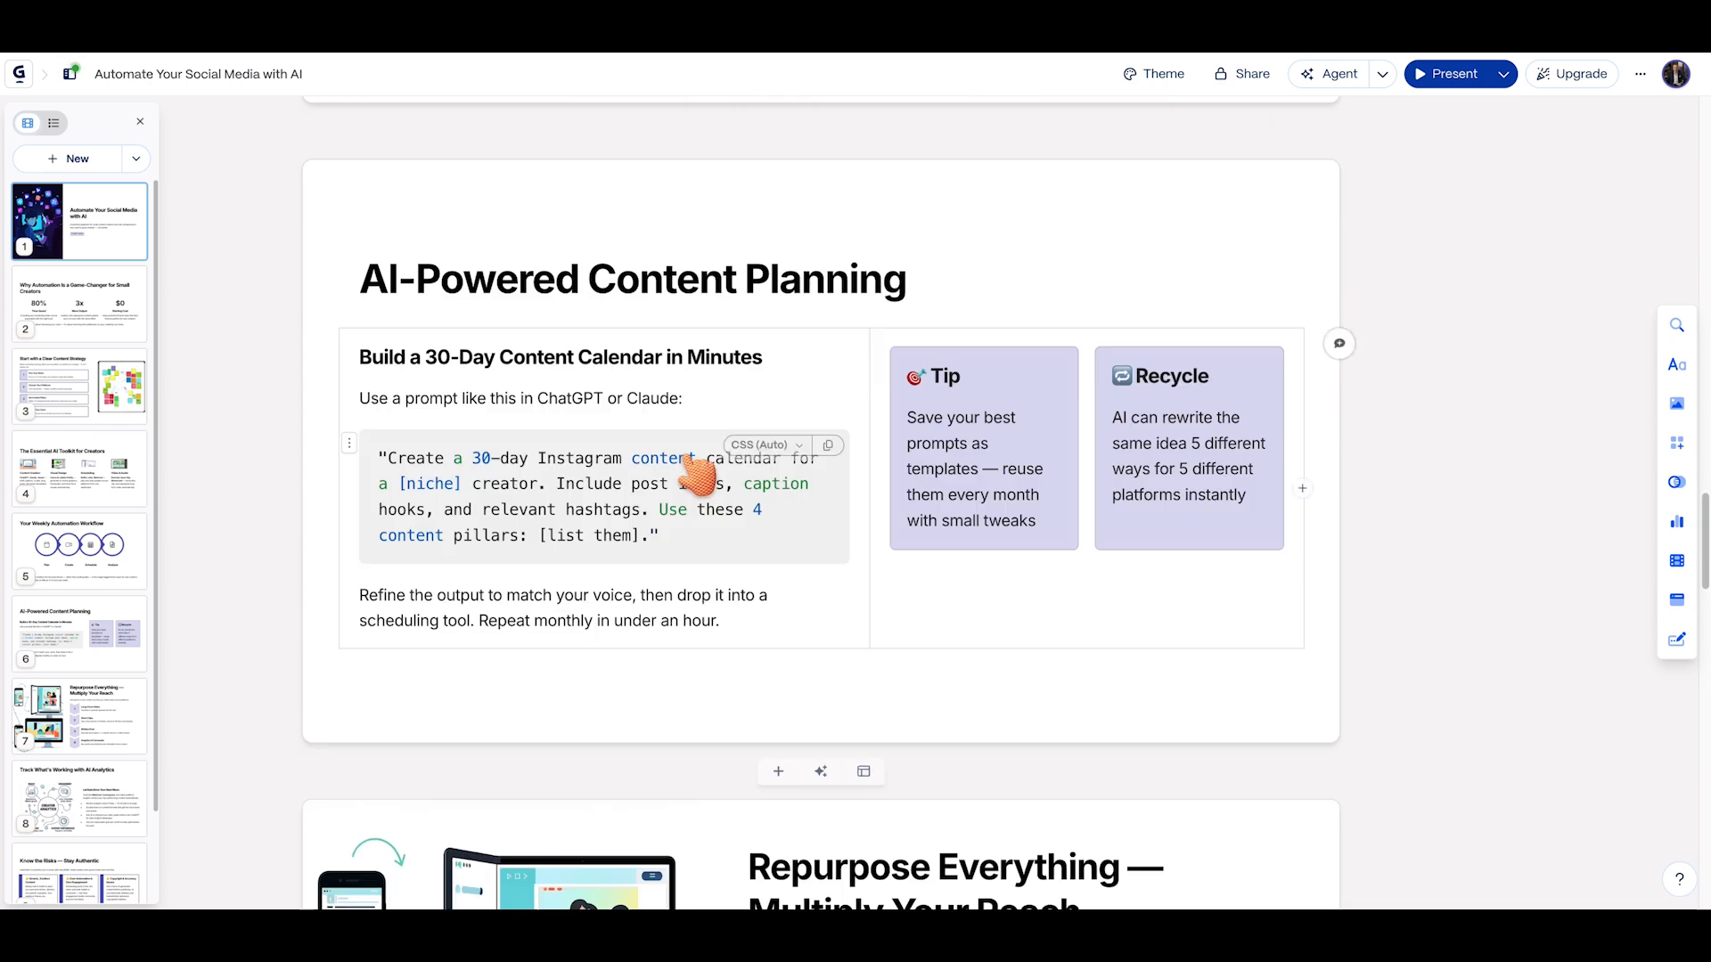
# Try several themes on the presentation, including Stratos, and apply the Marine theme
pyautogui.click(1158, 75)
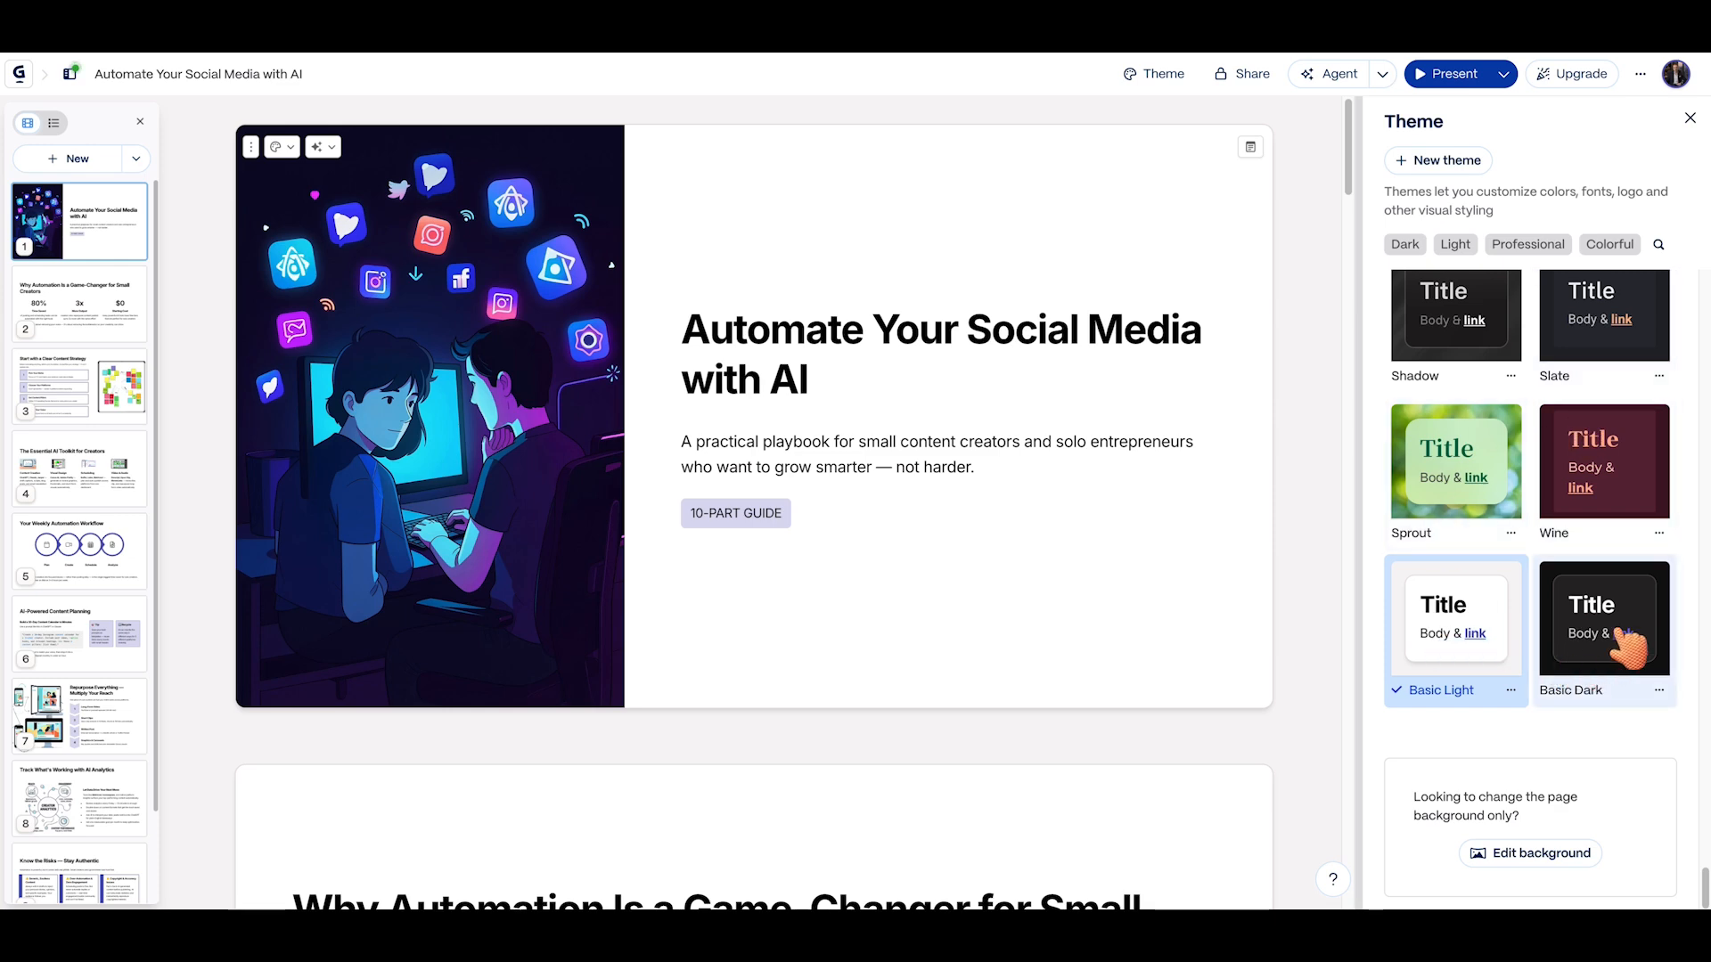
pyautogui.click(1588, 337)
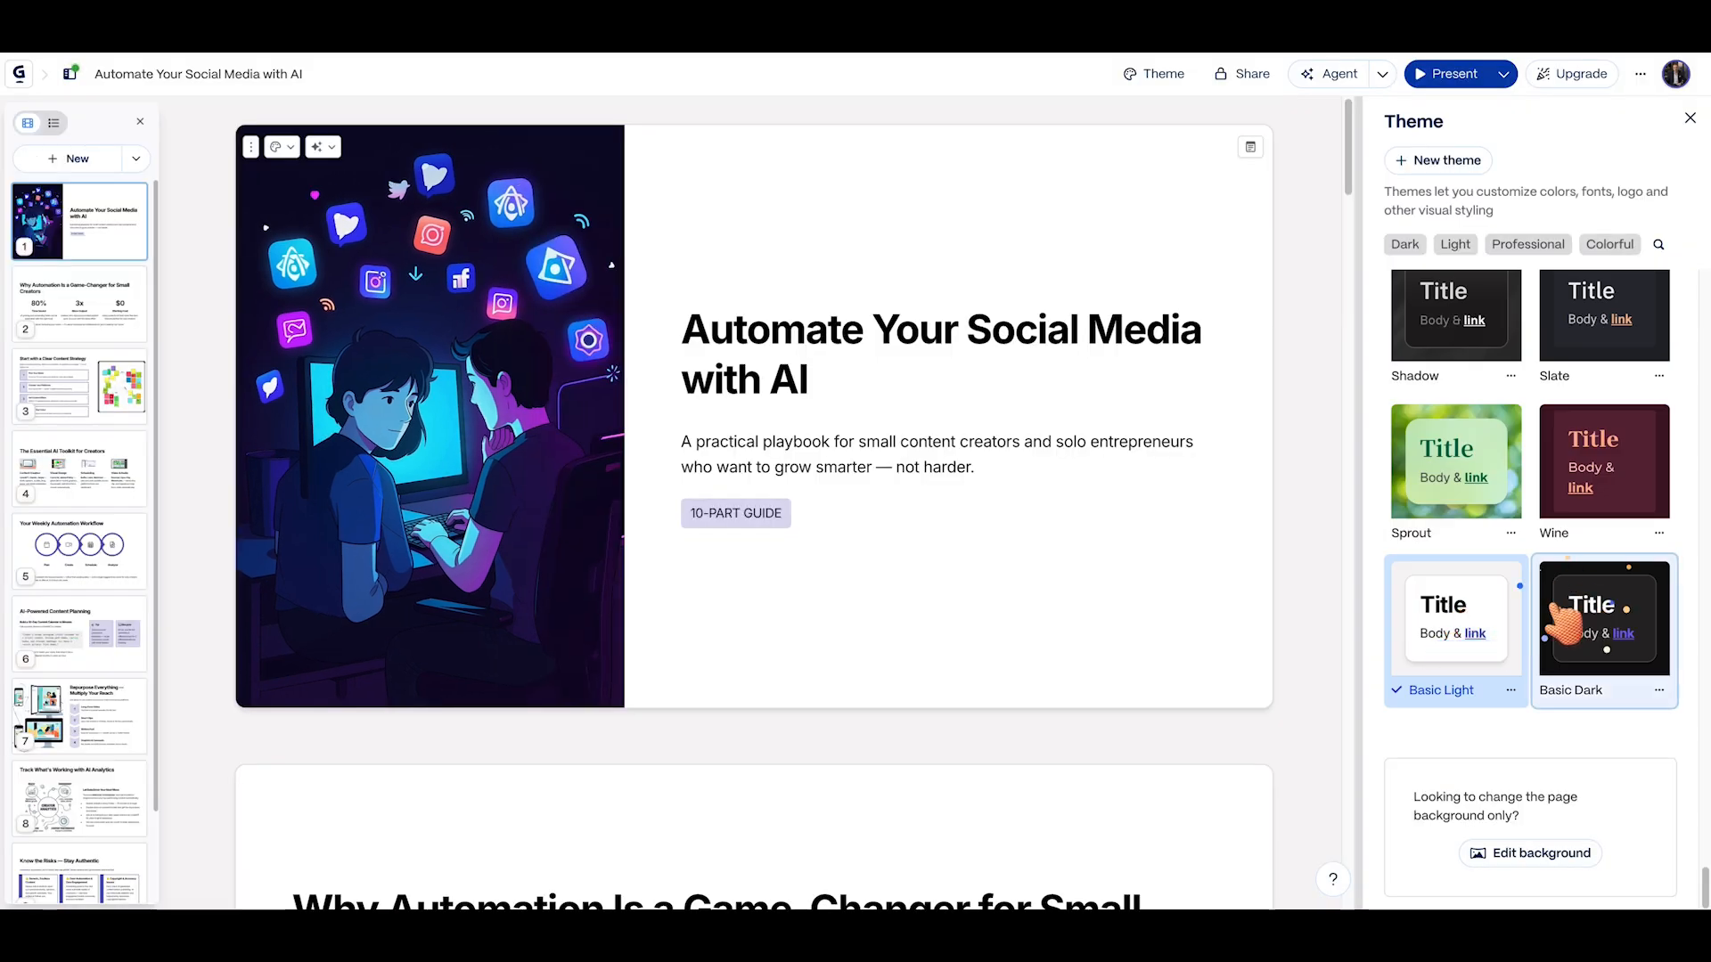
pyautogui.scroll(-15, 1497, 609)
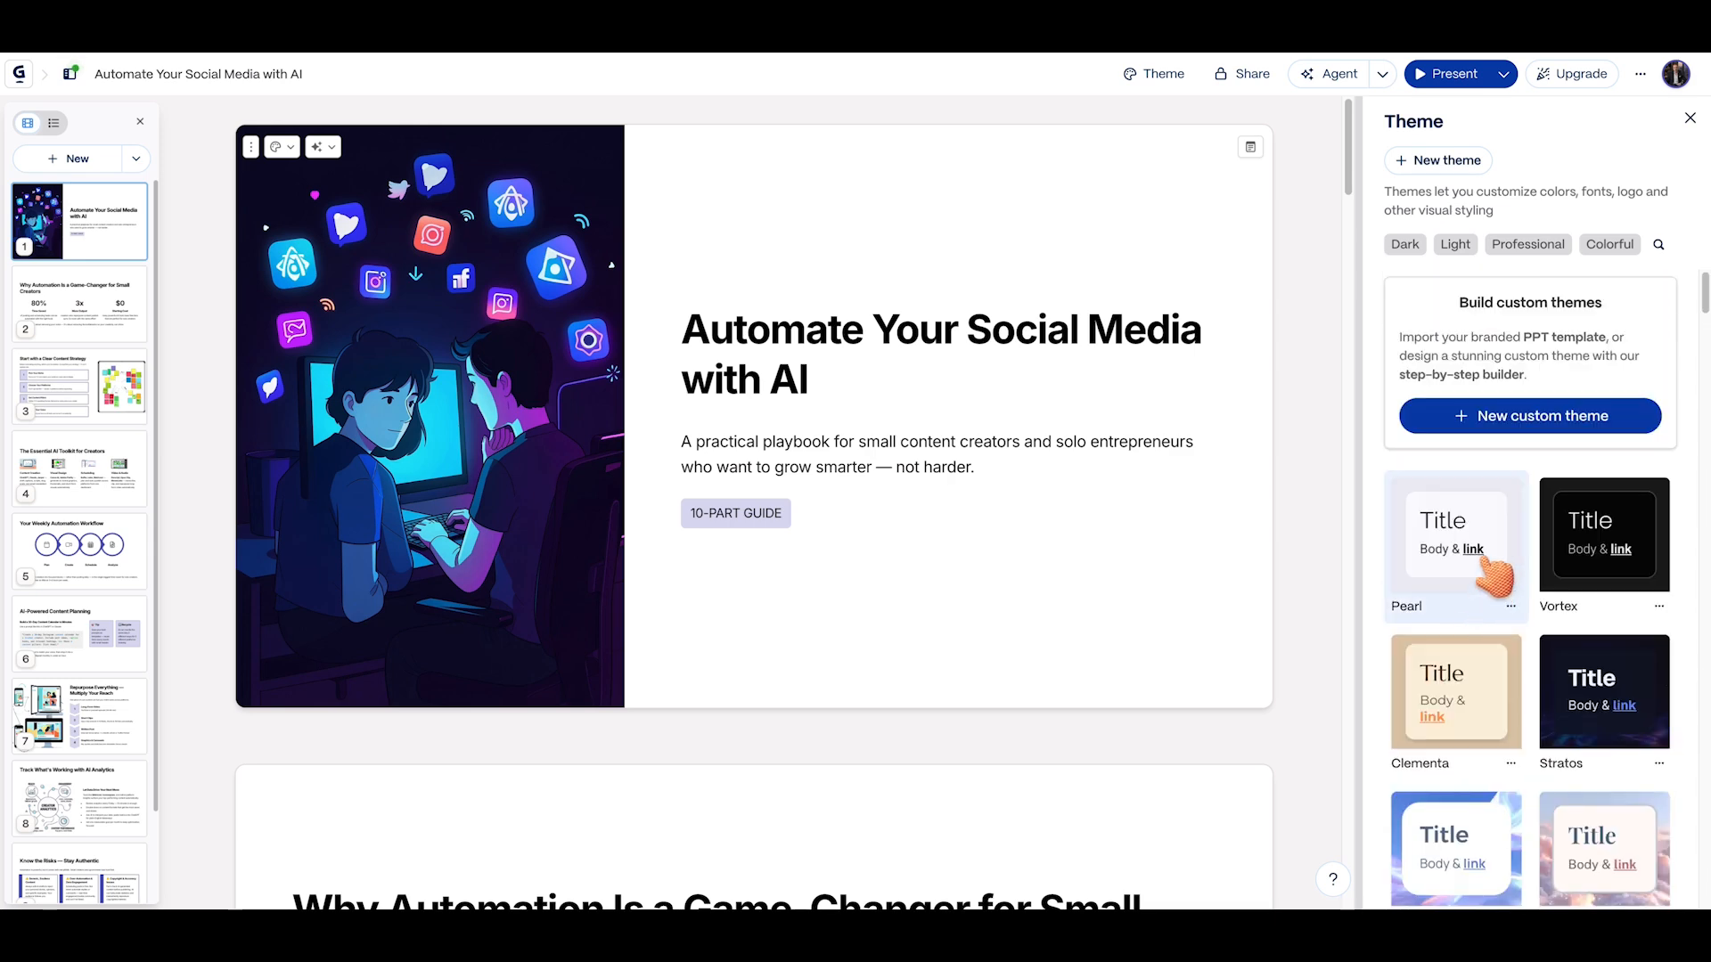
pyautogui.click(1483, 571)
pyautogui.click(1595, 691)
pyautogui.scroll(-4, 1568, 668)
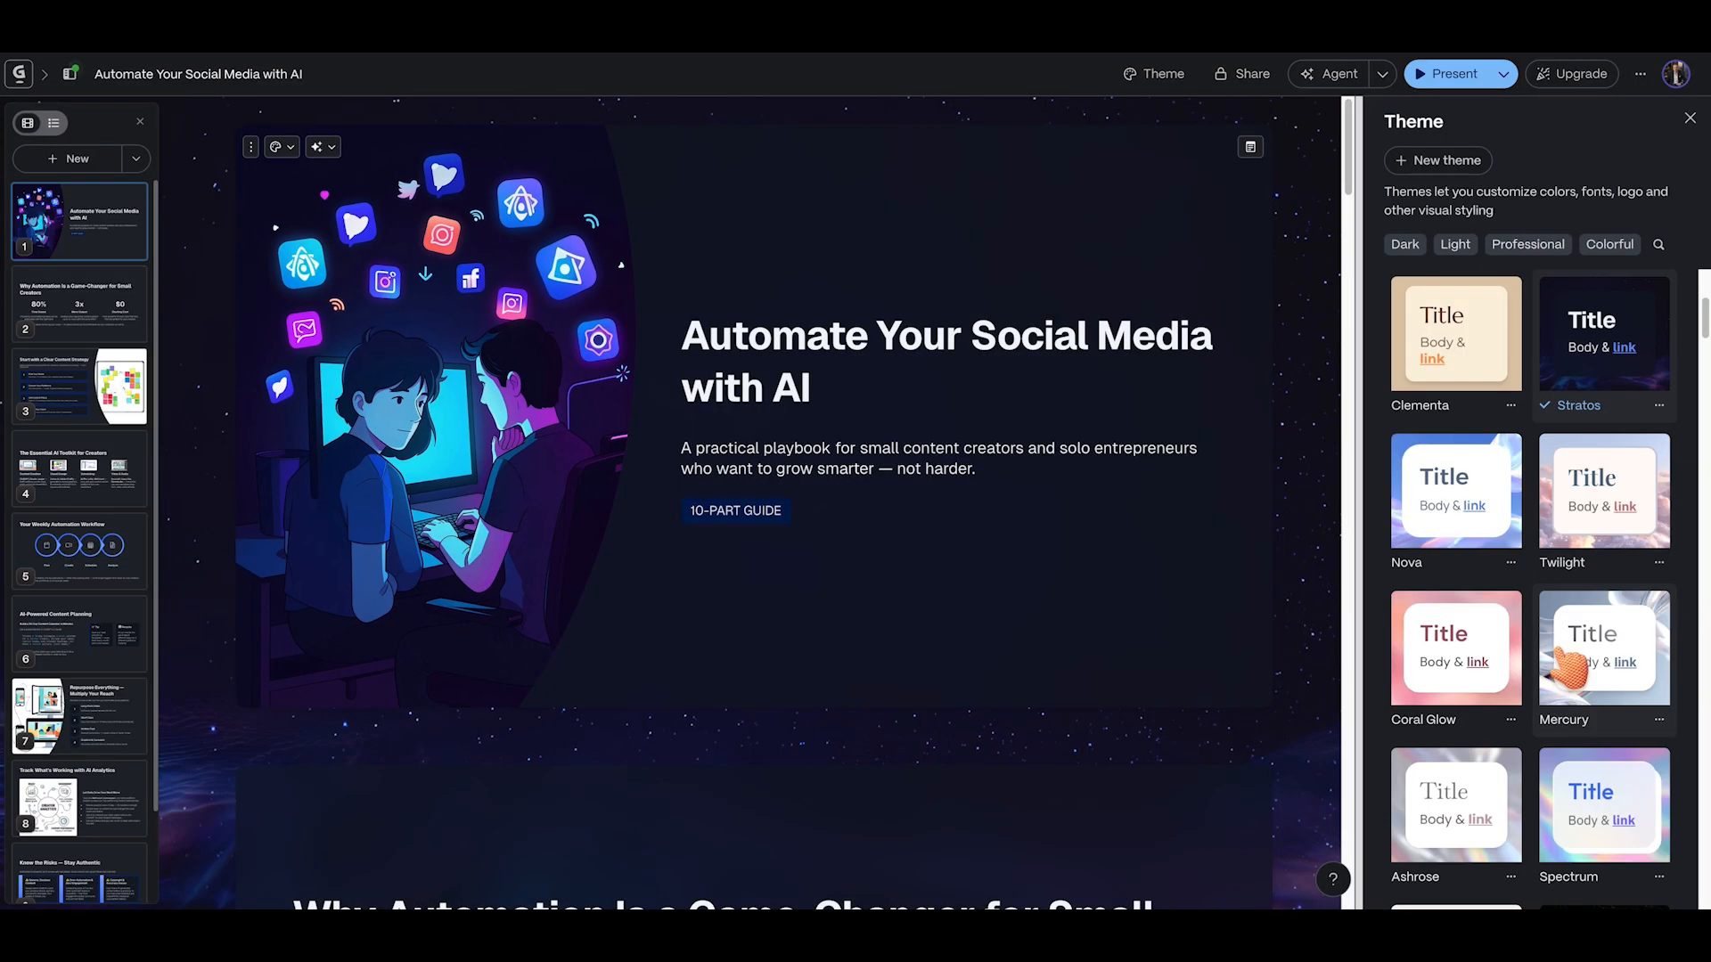
pyautogui.scroll(-8, 1586, 624)
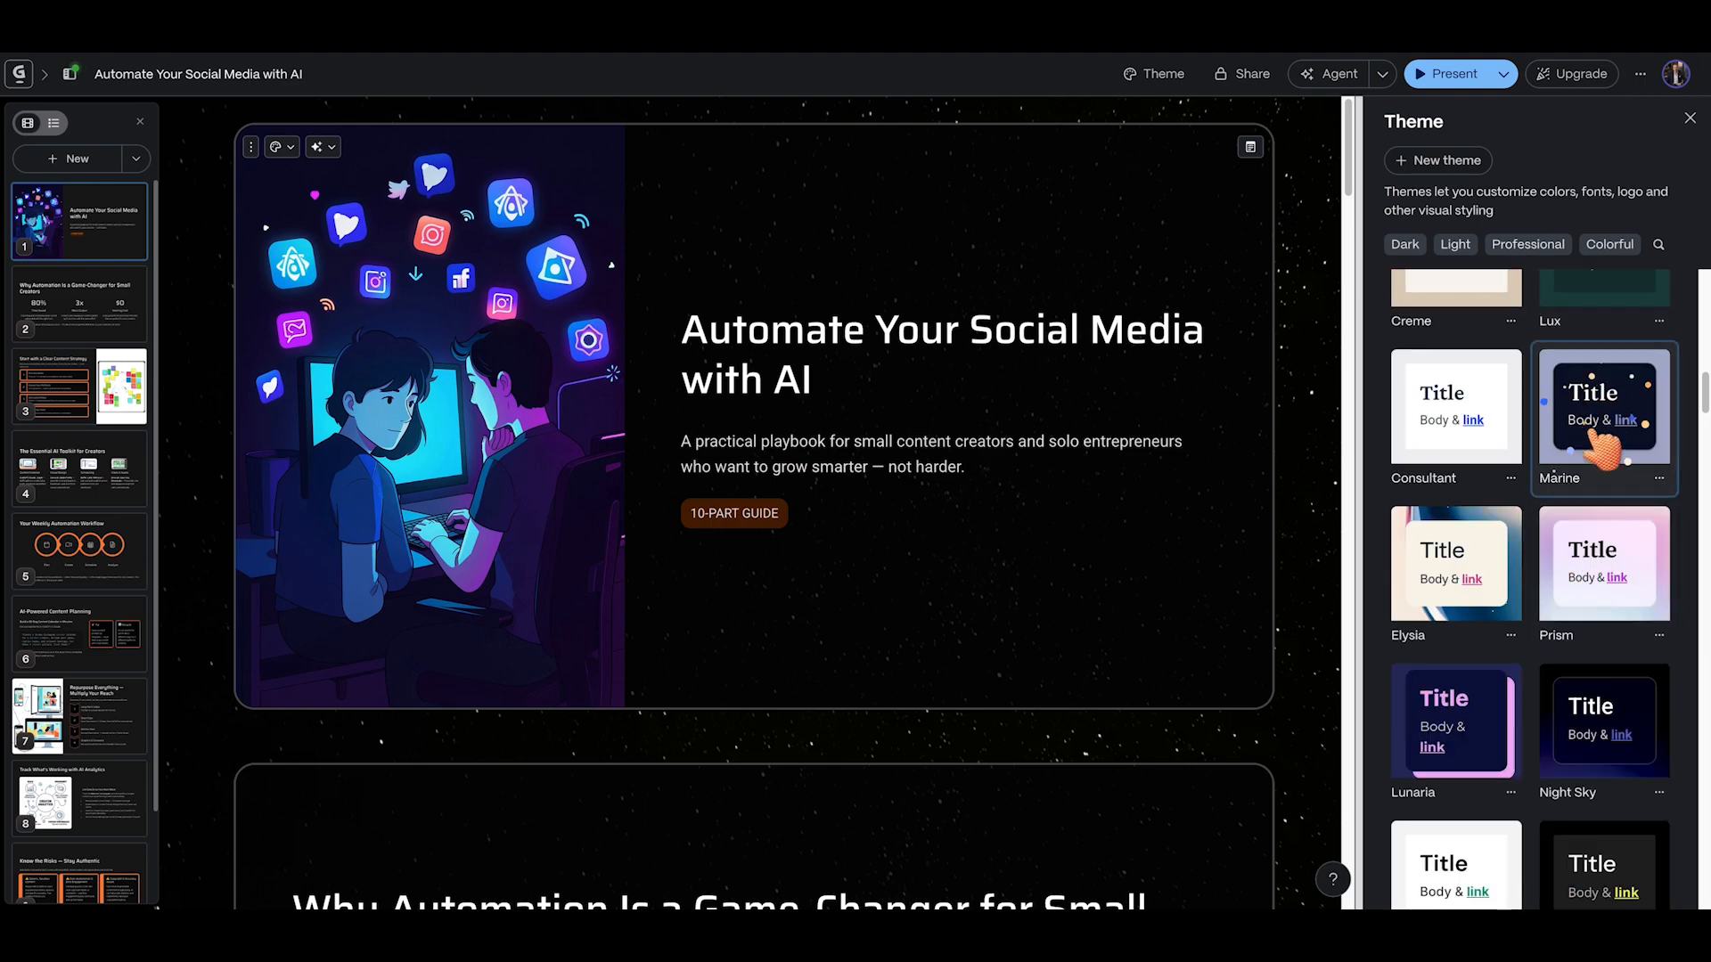
pyautogui.click(1604, 419)
pyautogui.scroll(-2, 1470, 499)
pyautogui.scroll(-15, 917, 512)
pyautogui.scroll(15, 917, 512)
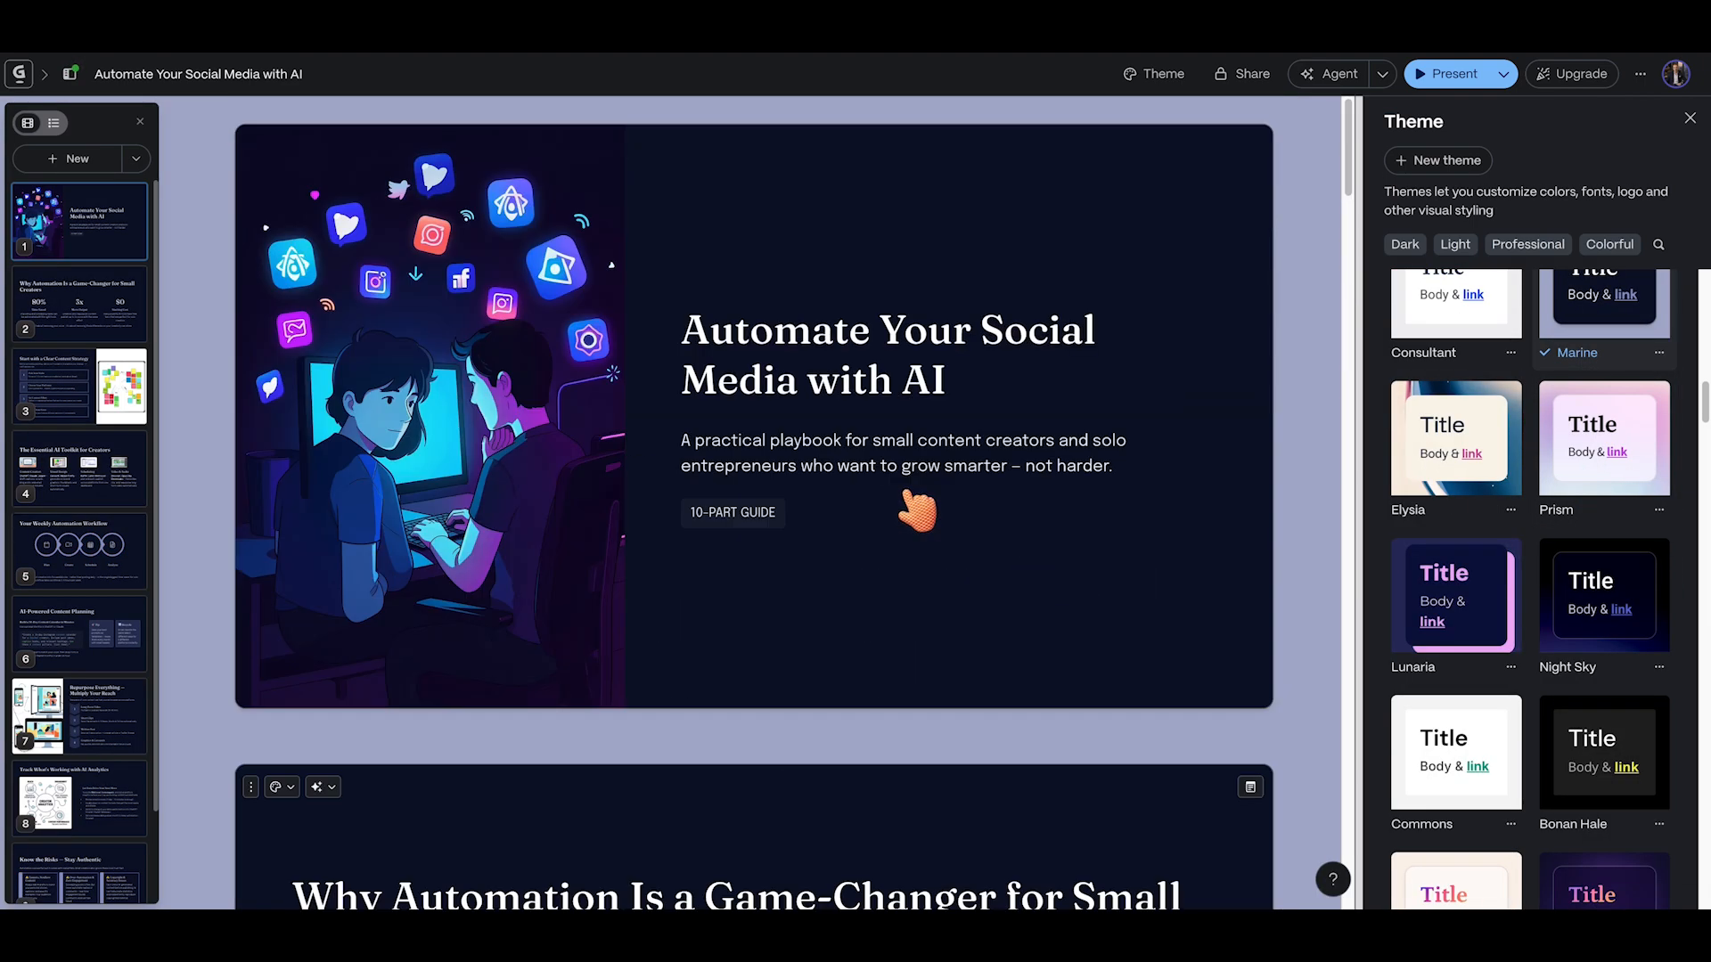
# Look at the options for building or importing a new theme, and finish with theme selection
pyautogui.click(1443, 161)
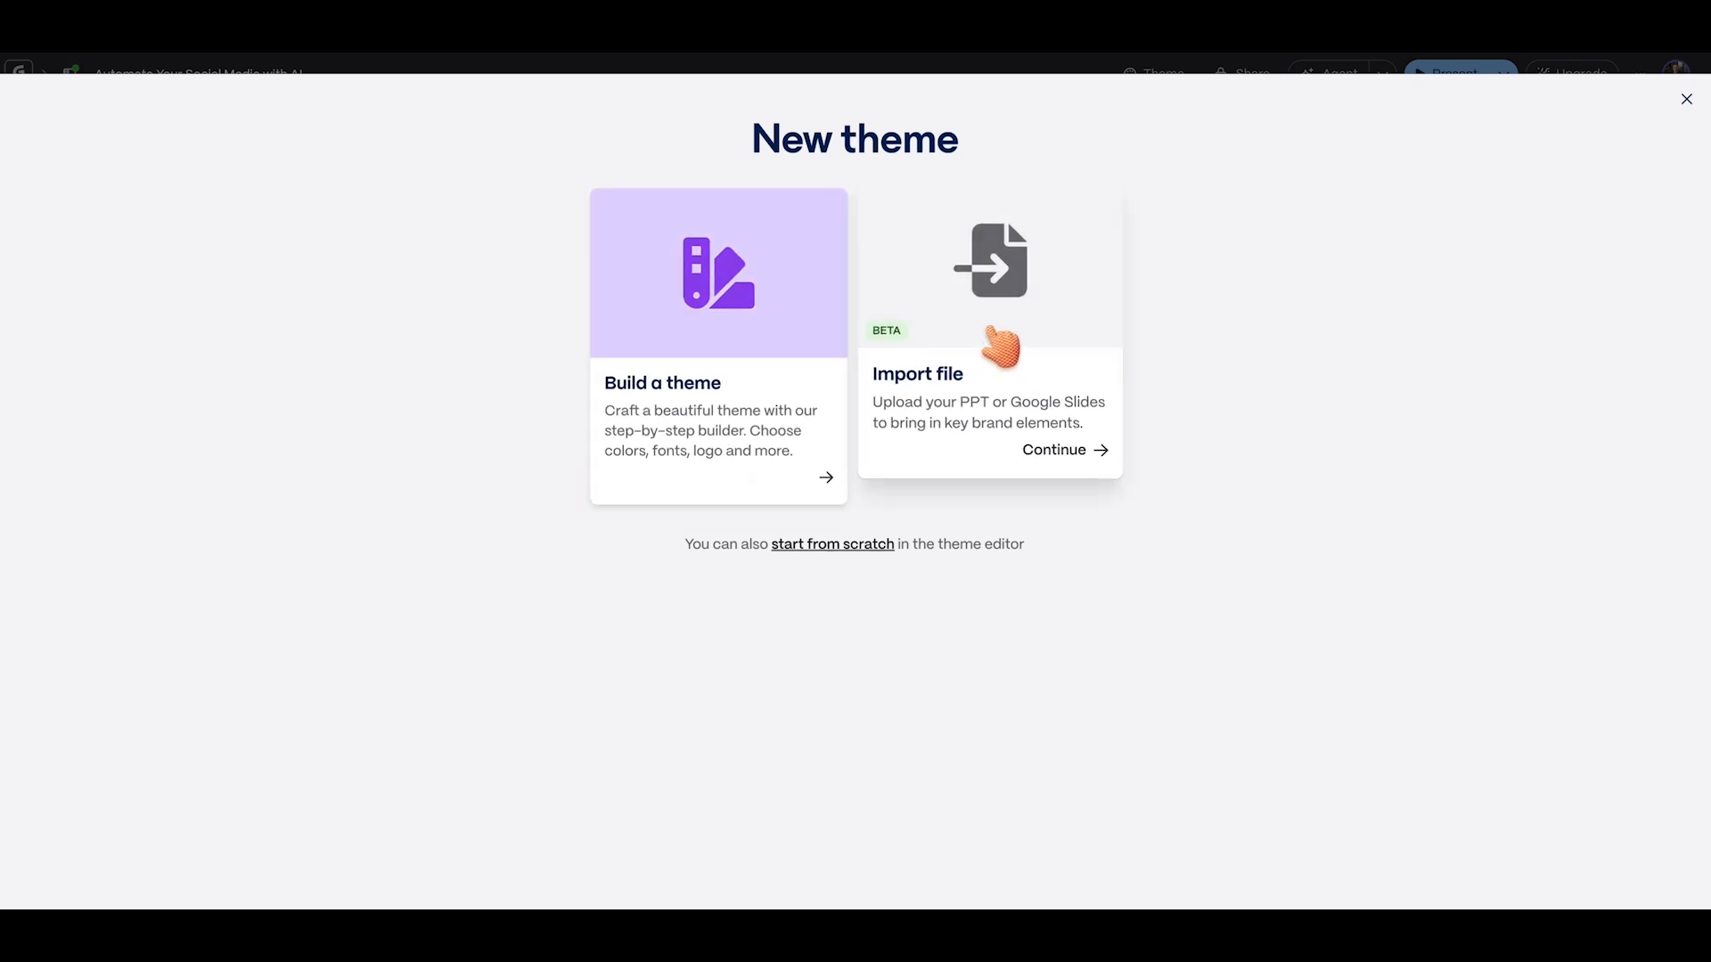
pyautogui.click(1686, 99)
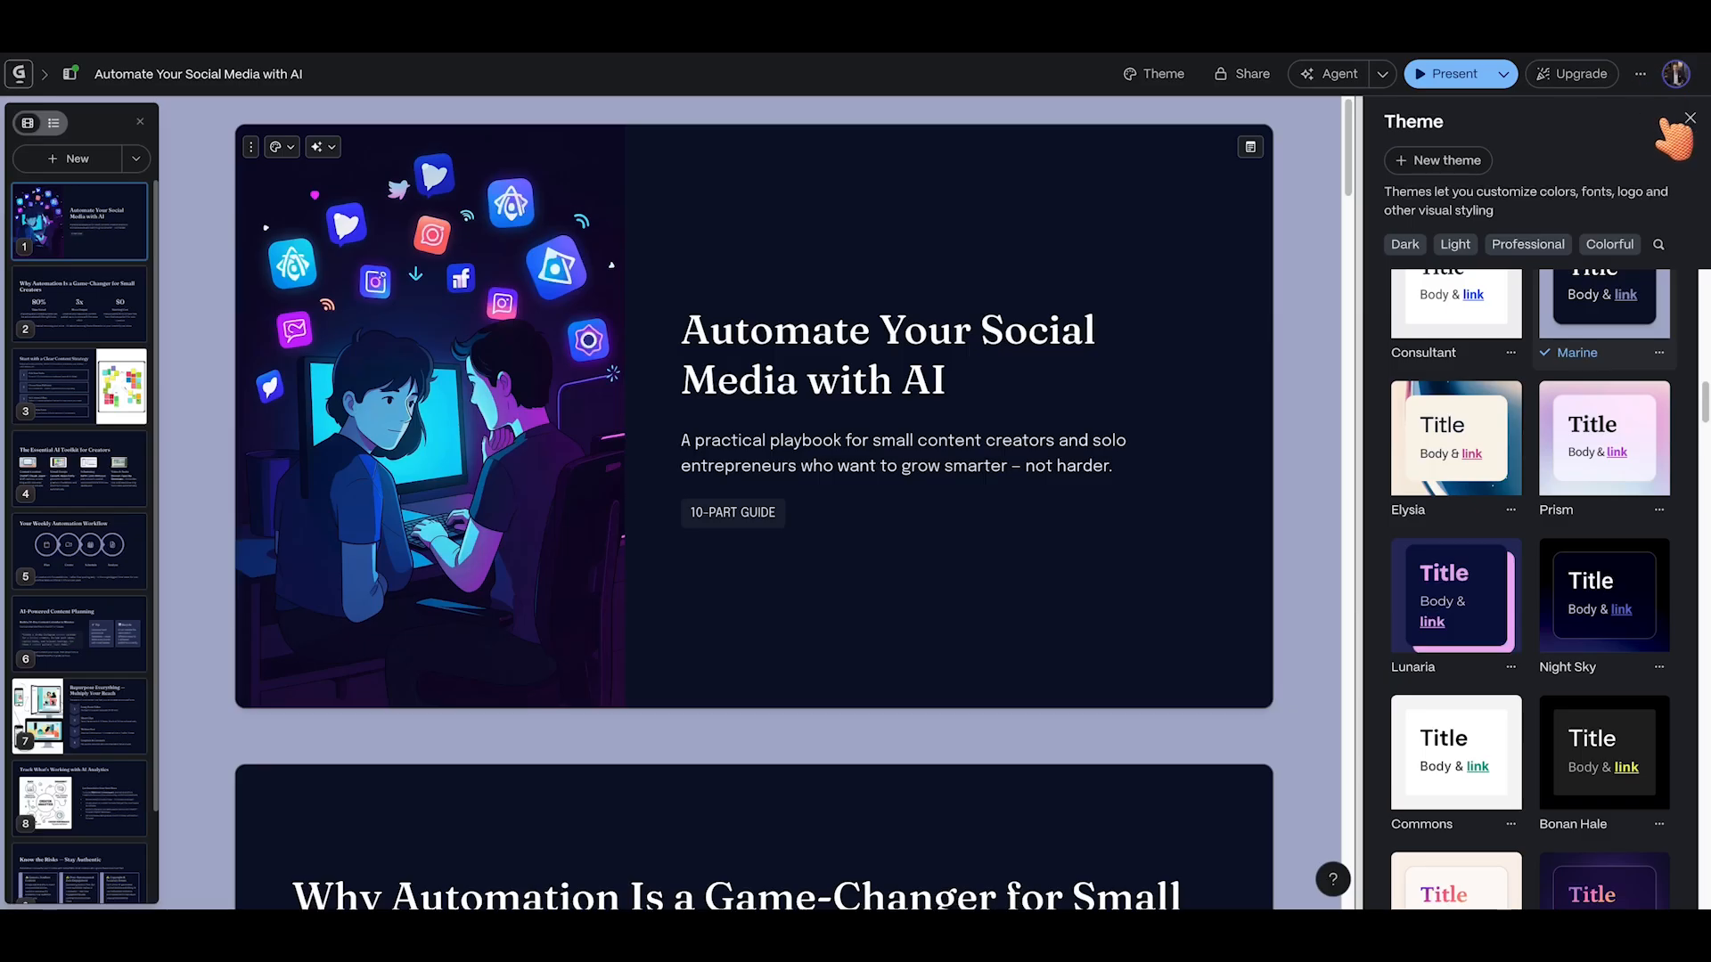
pyautogui.click(1687, 117)
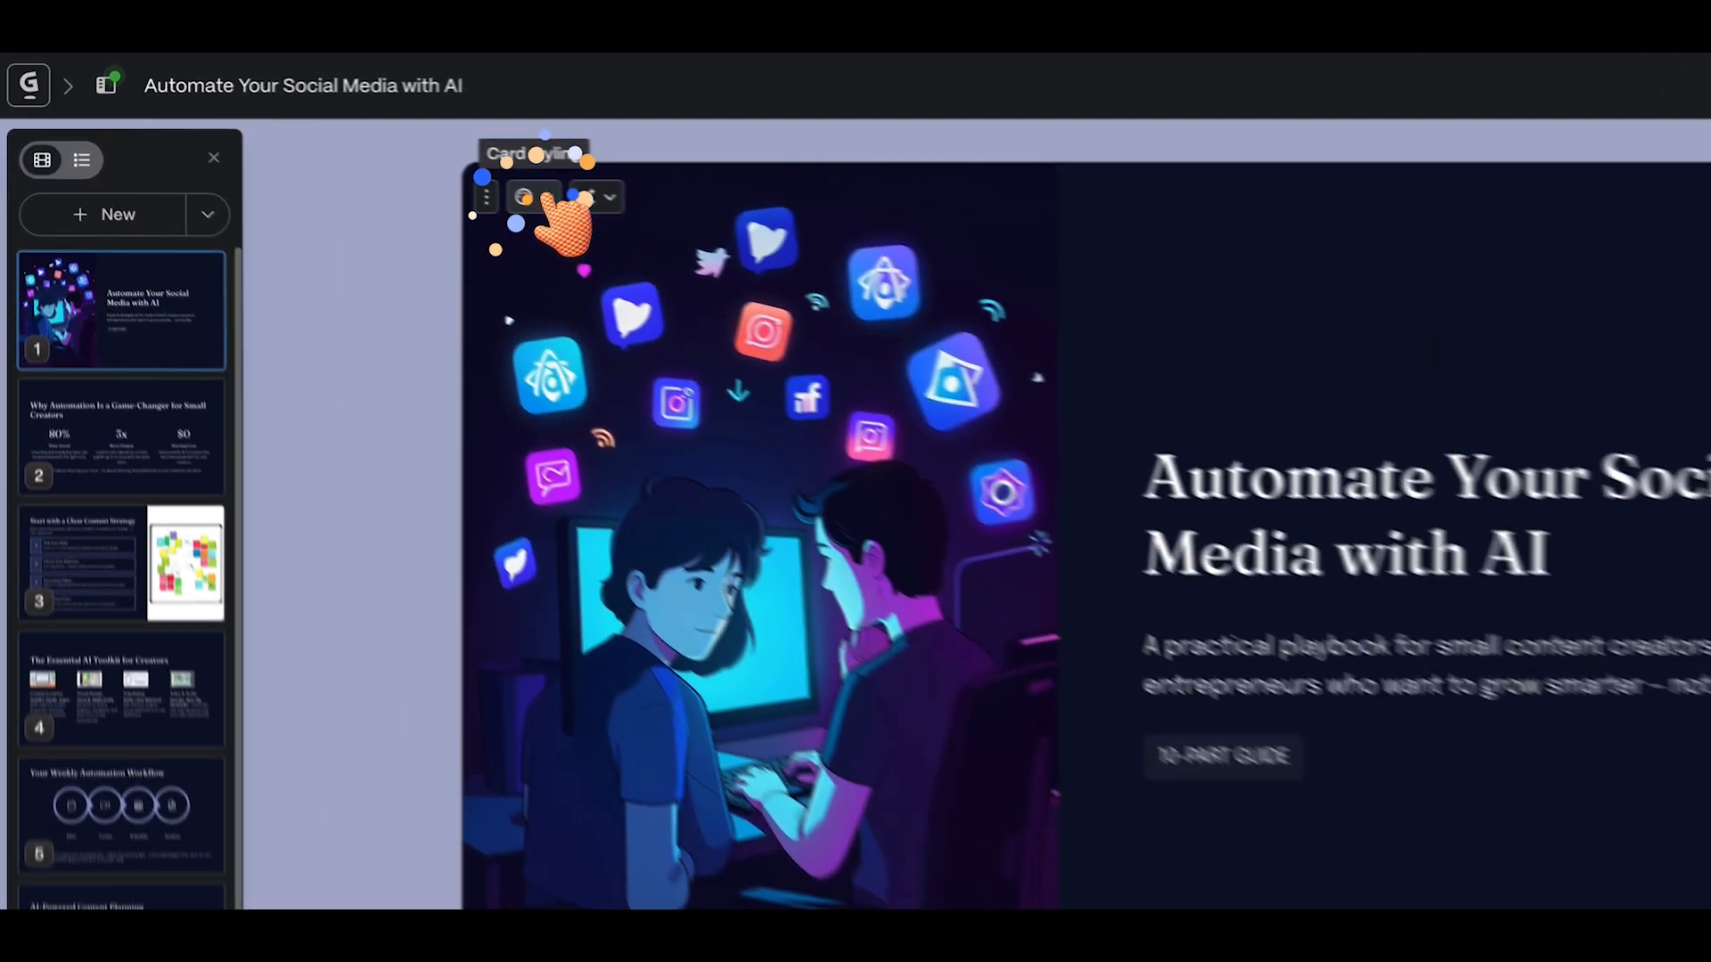
# Try the top, blank, right and background layouts on the first card, and restore the layout with the accent image on the left
pyautogui.click(343, 147)
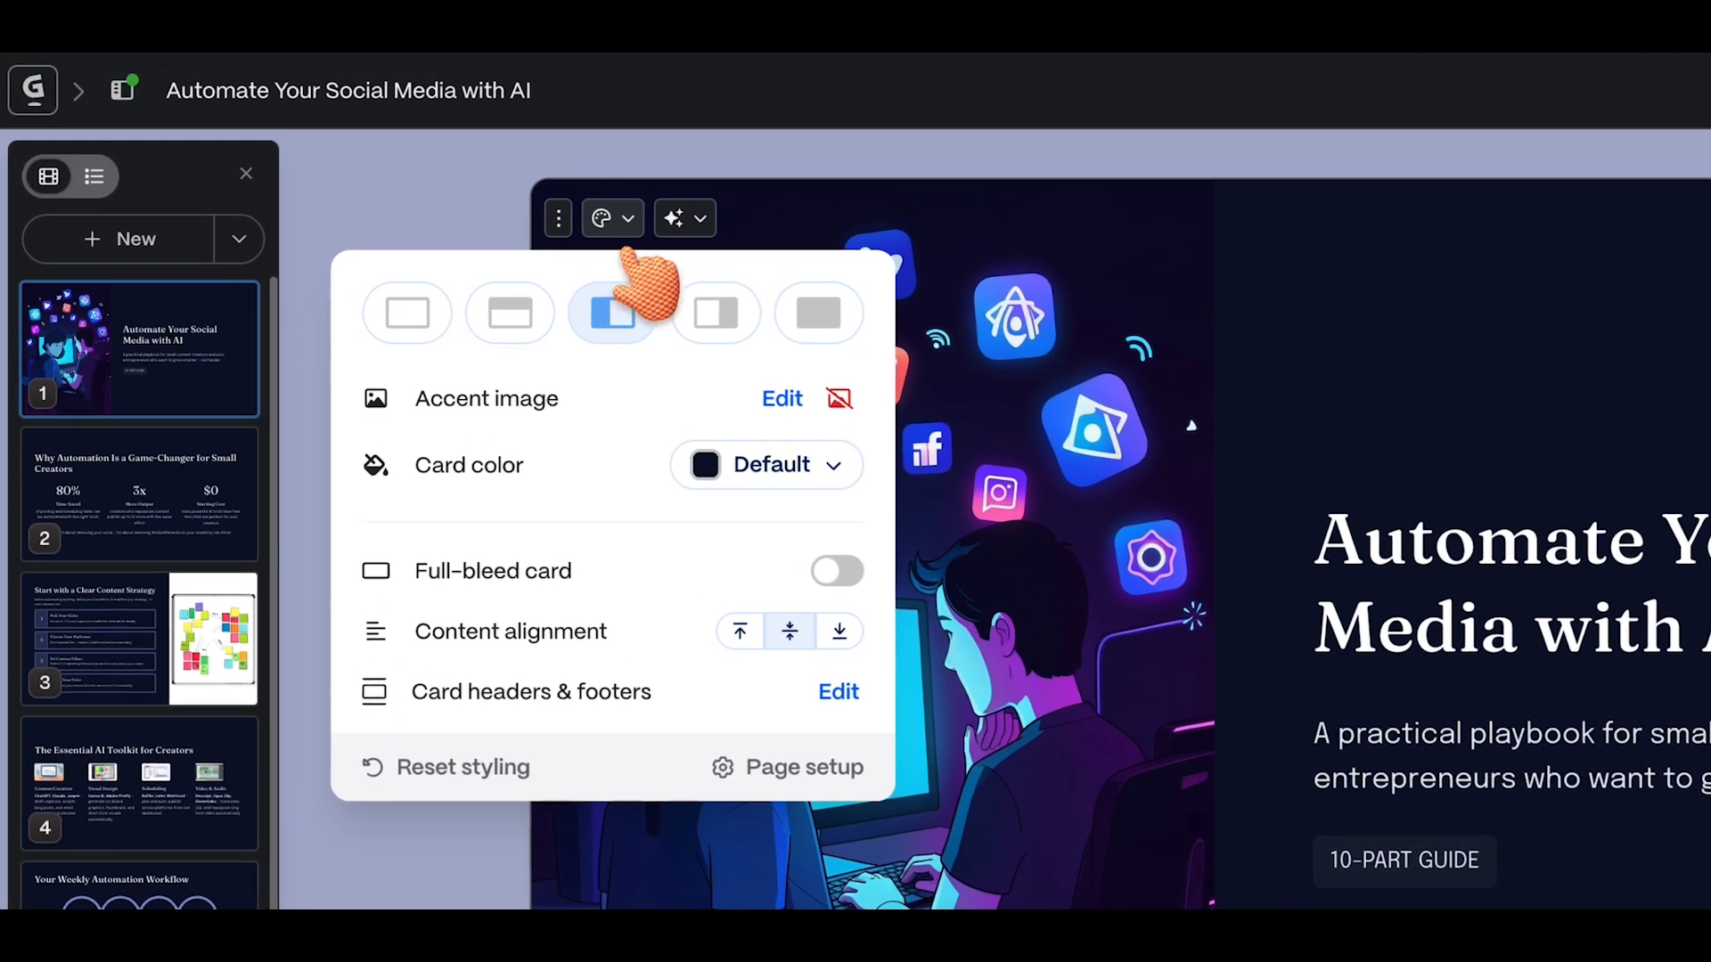
pyautogui.click(499, 314)
pyautogui.click(408, 312)
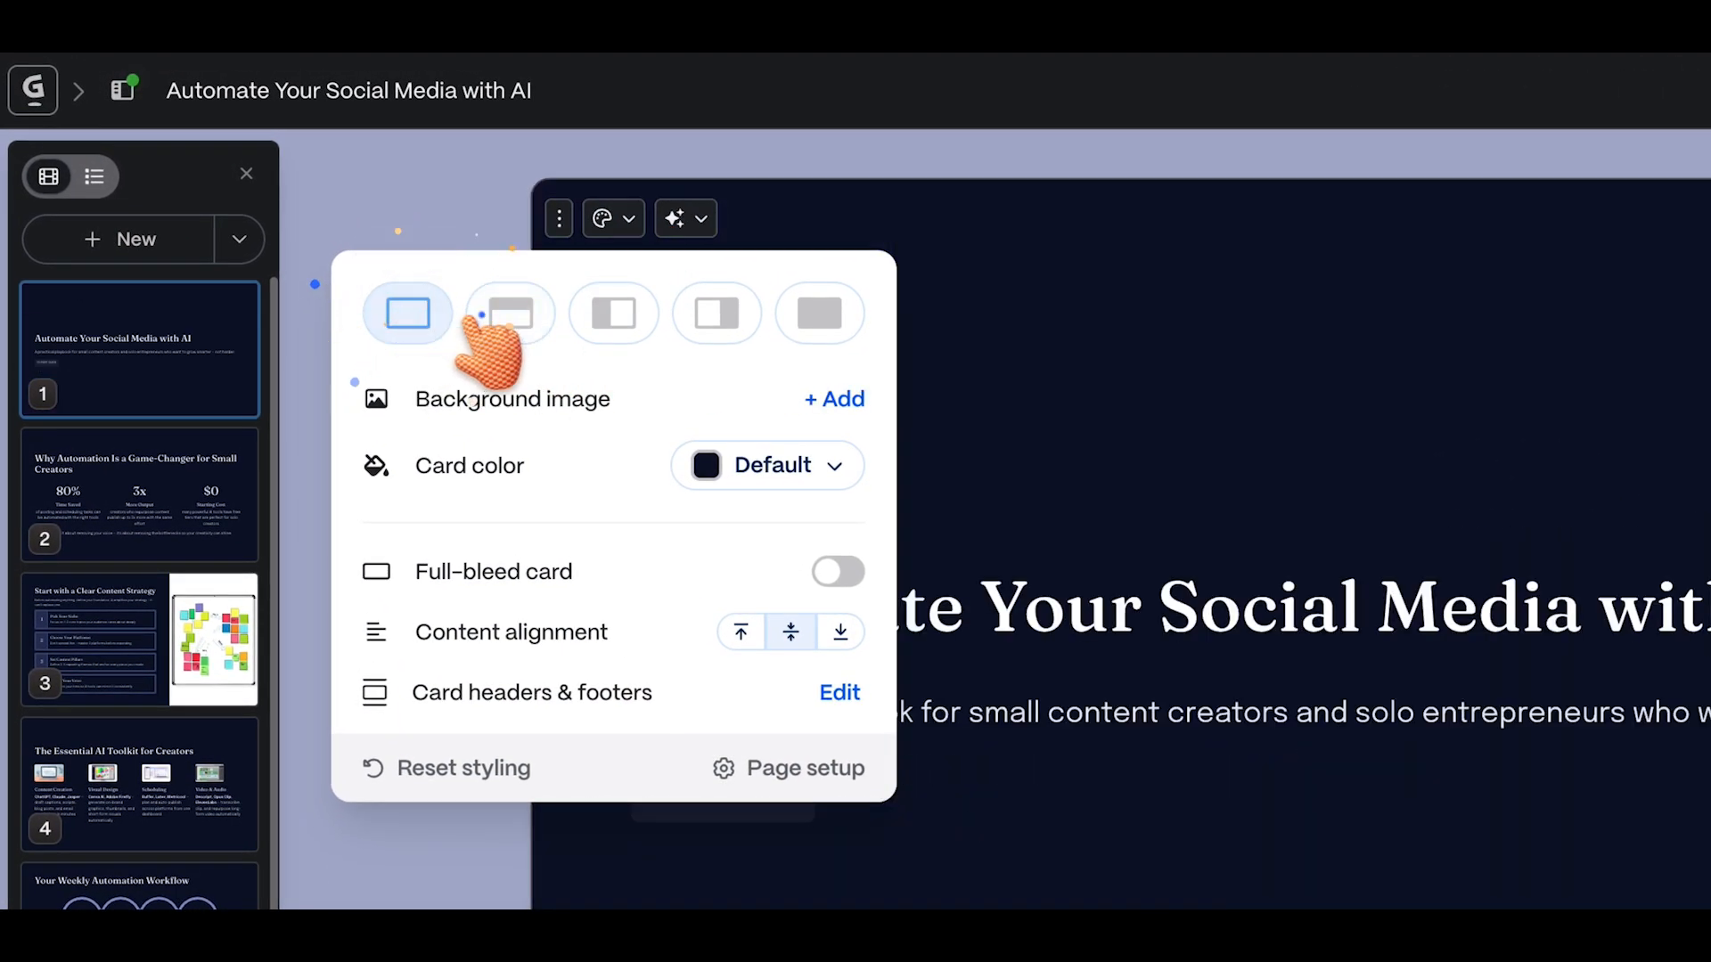
pyautogui.click(713, 312)
pyautogui.click(815, 312)
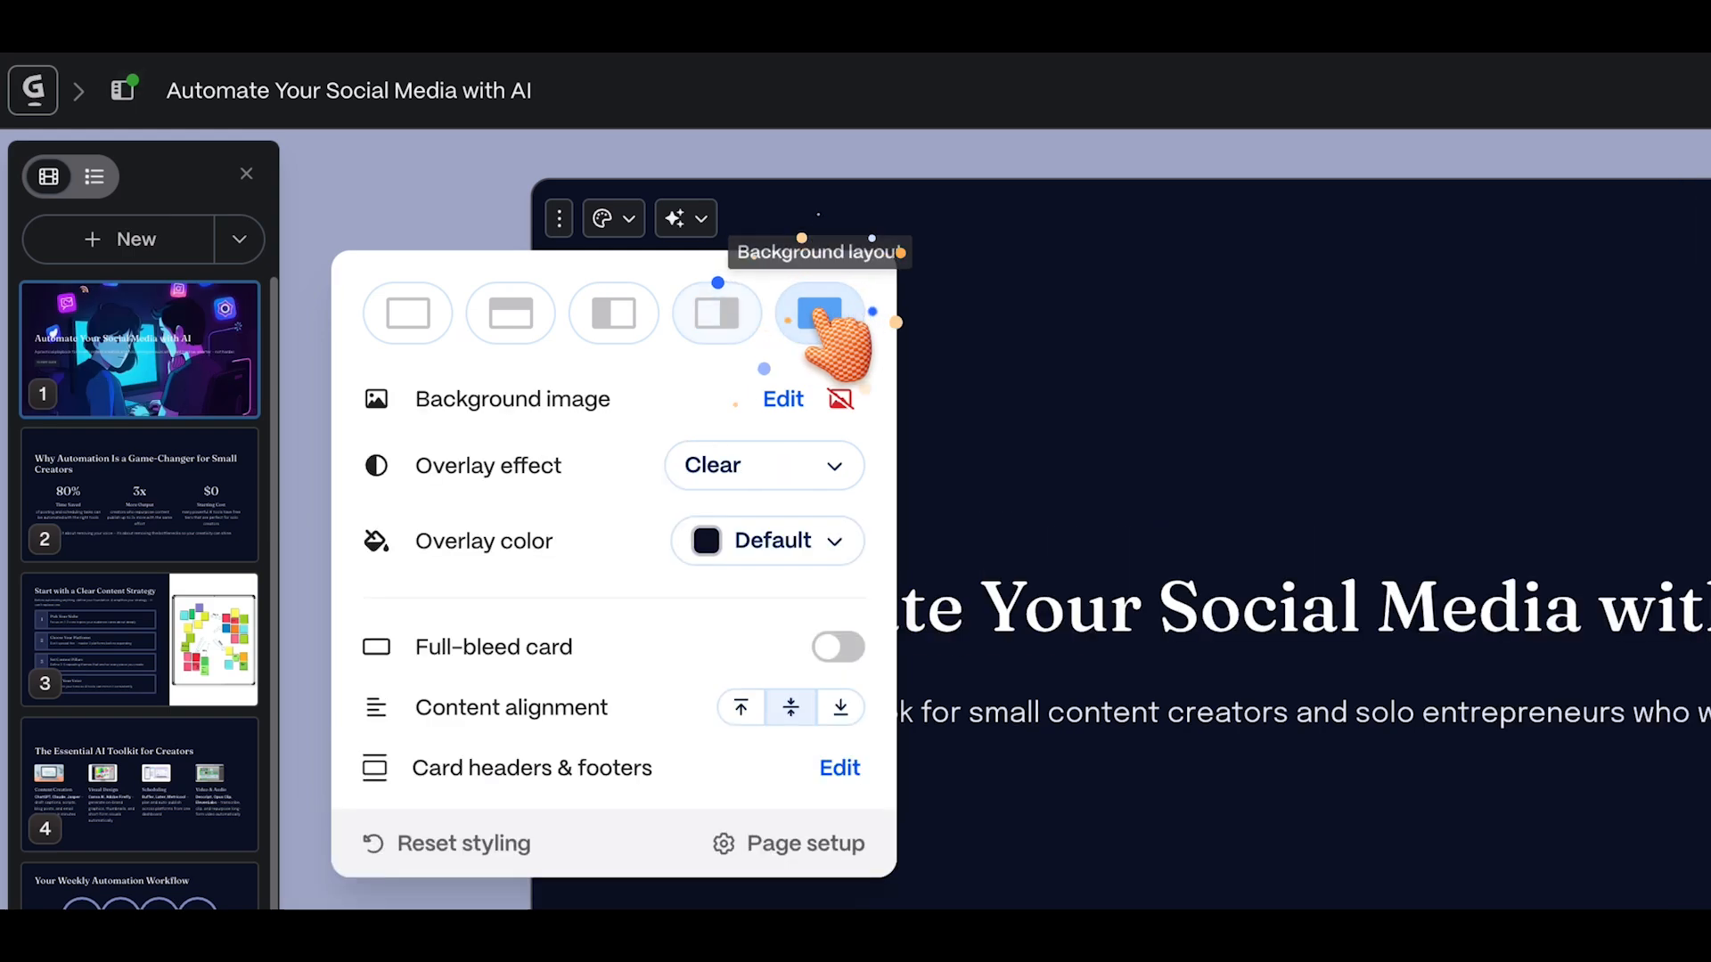
pyautogui.click(619, 312)
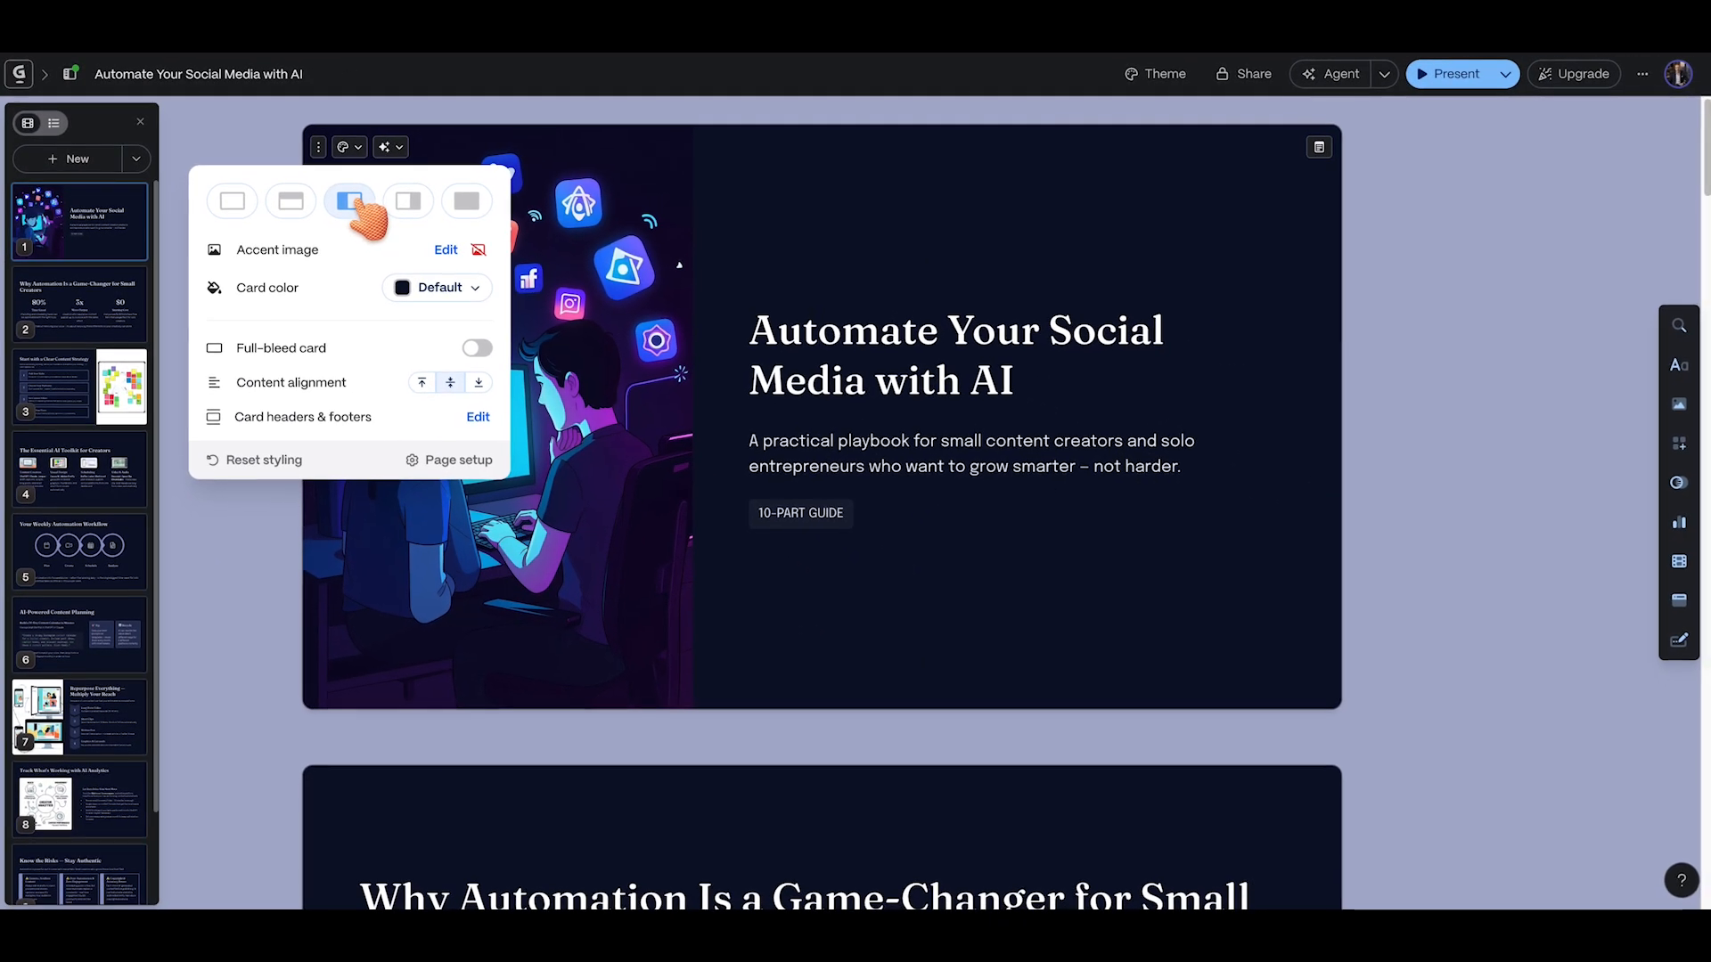
# Try white and salmon as the first card's color, undoing each change
pyautogui.click(435, 286)
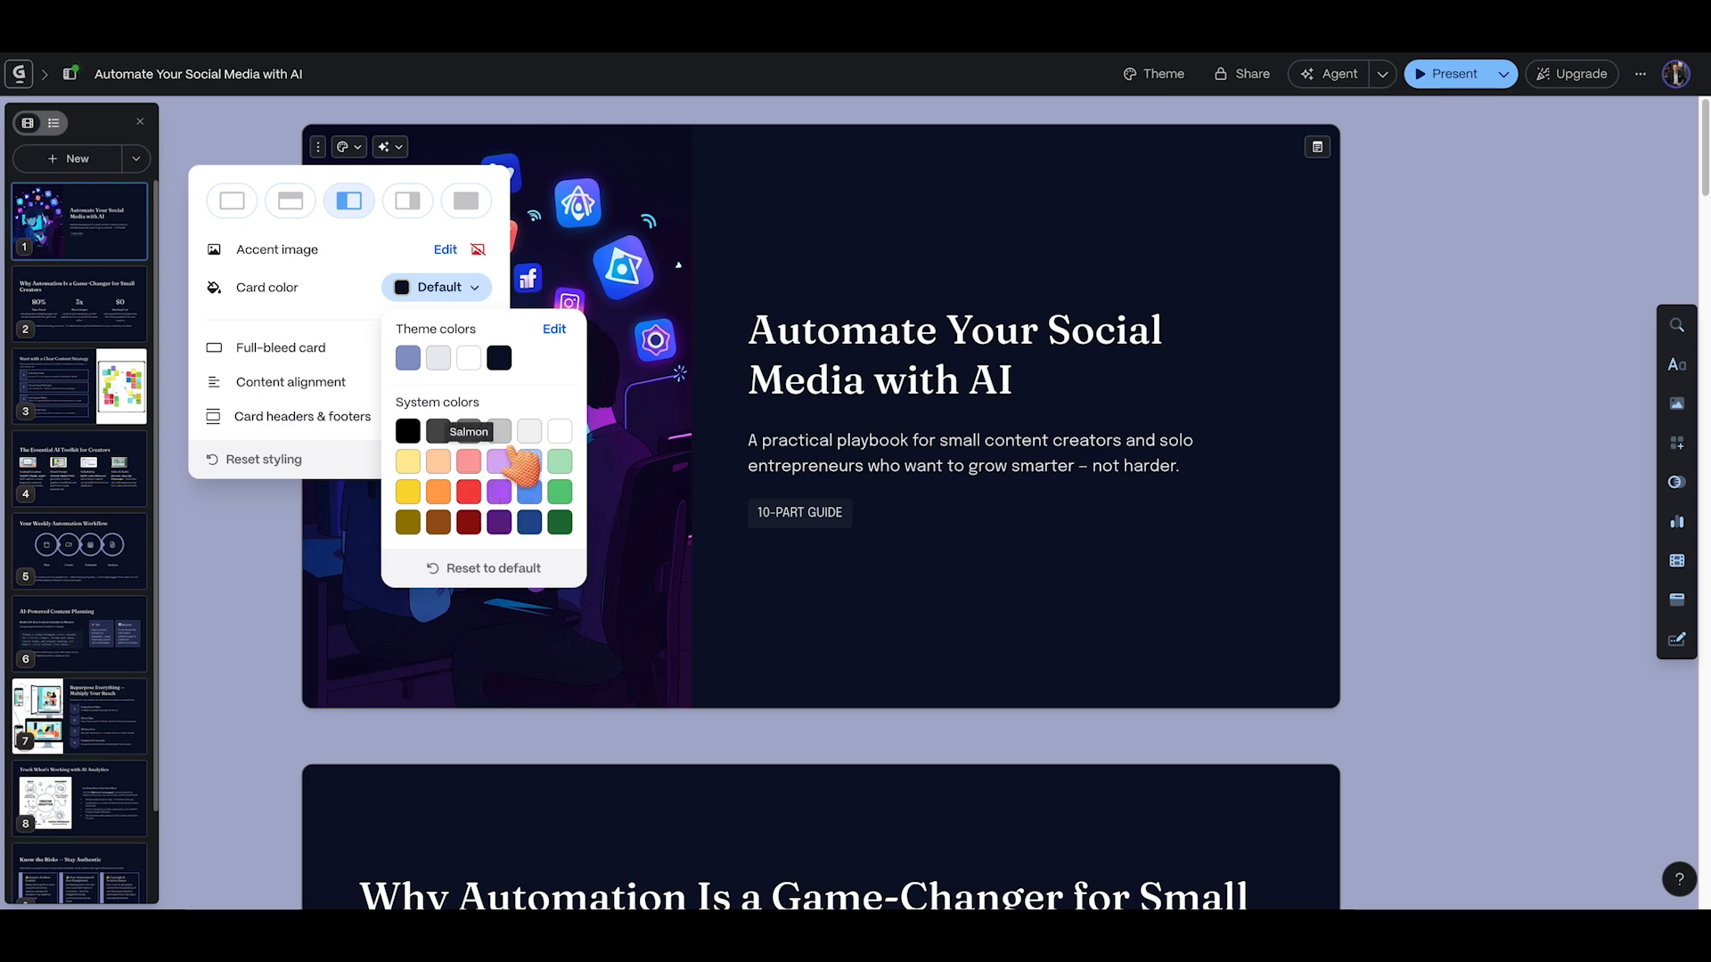
pyautogui.click(559, 431)
pyautogui.hotkey('ctrl', 'z')
pyautogui.click(457, 290)
pyautogui.click(473, 465)
pyautogui.hotkey('ctrl', 'z')
# Have the AI make the first card's content more visual with new images, and review the resulting presentation
pyautogui.click(390, 152)
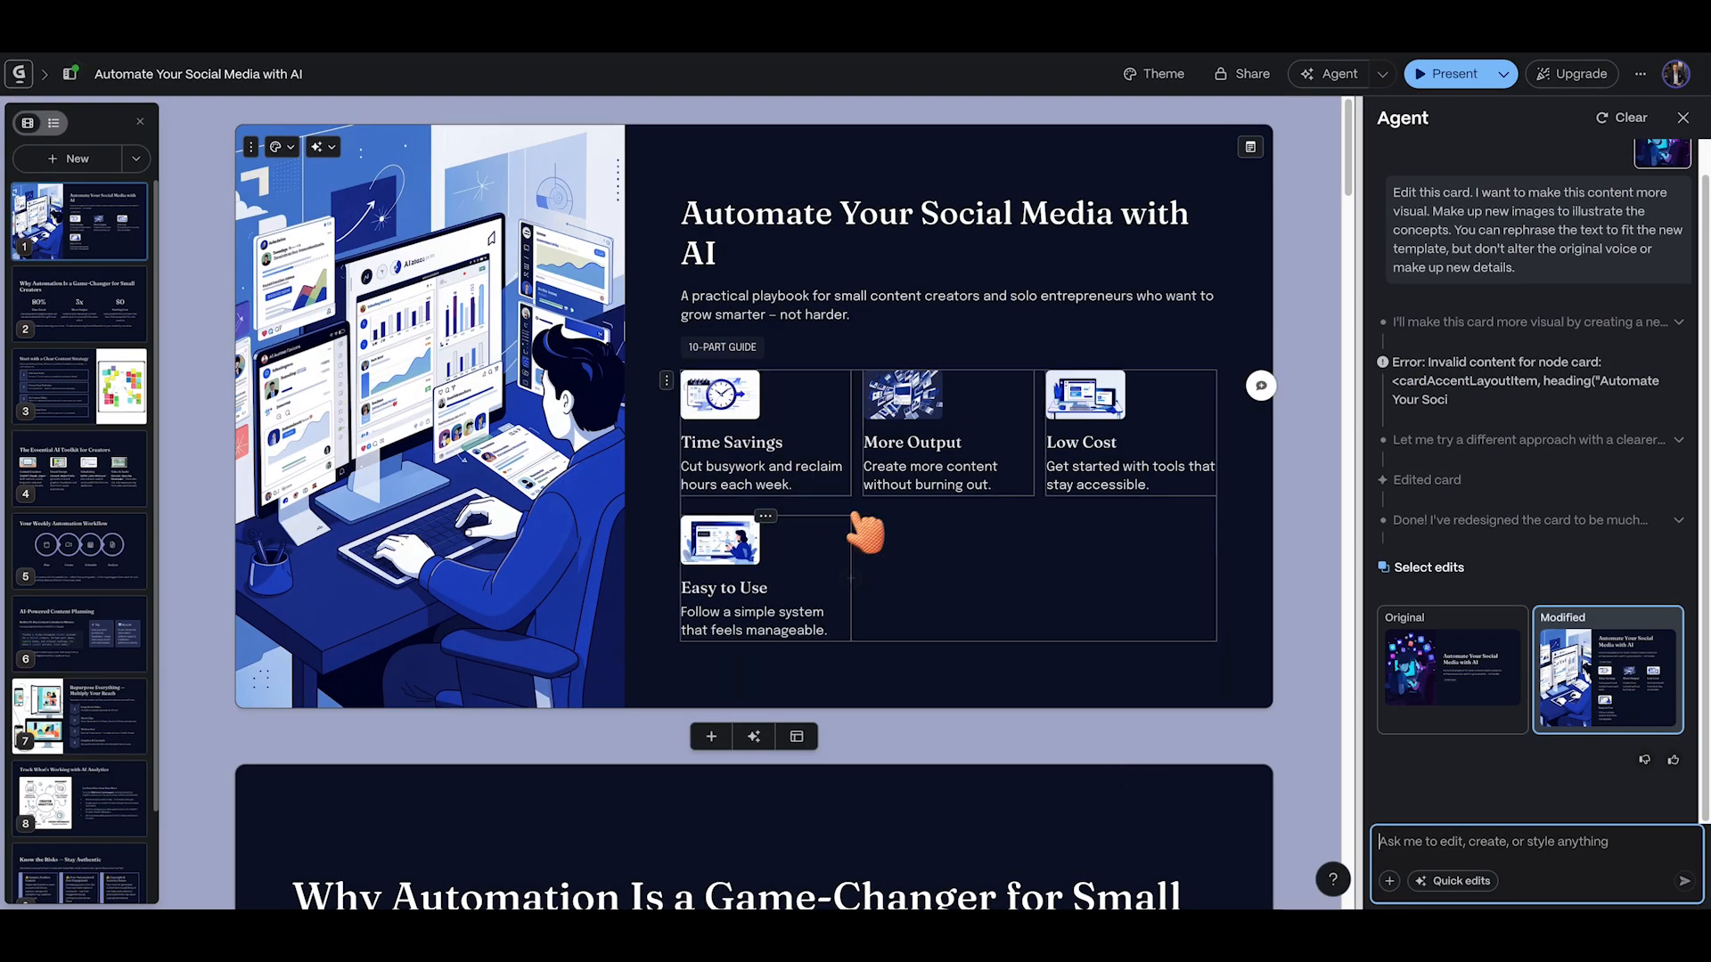
pyautogui.scroll(-10, 985, 687)
pyautogui.scroll(-20, 1012, 684)
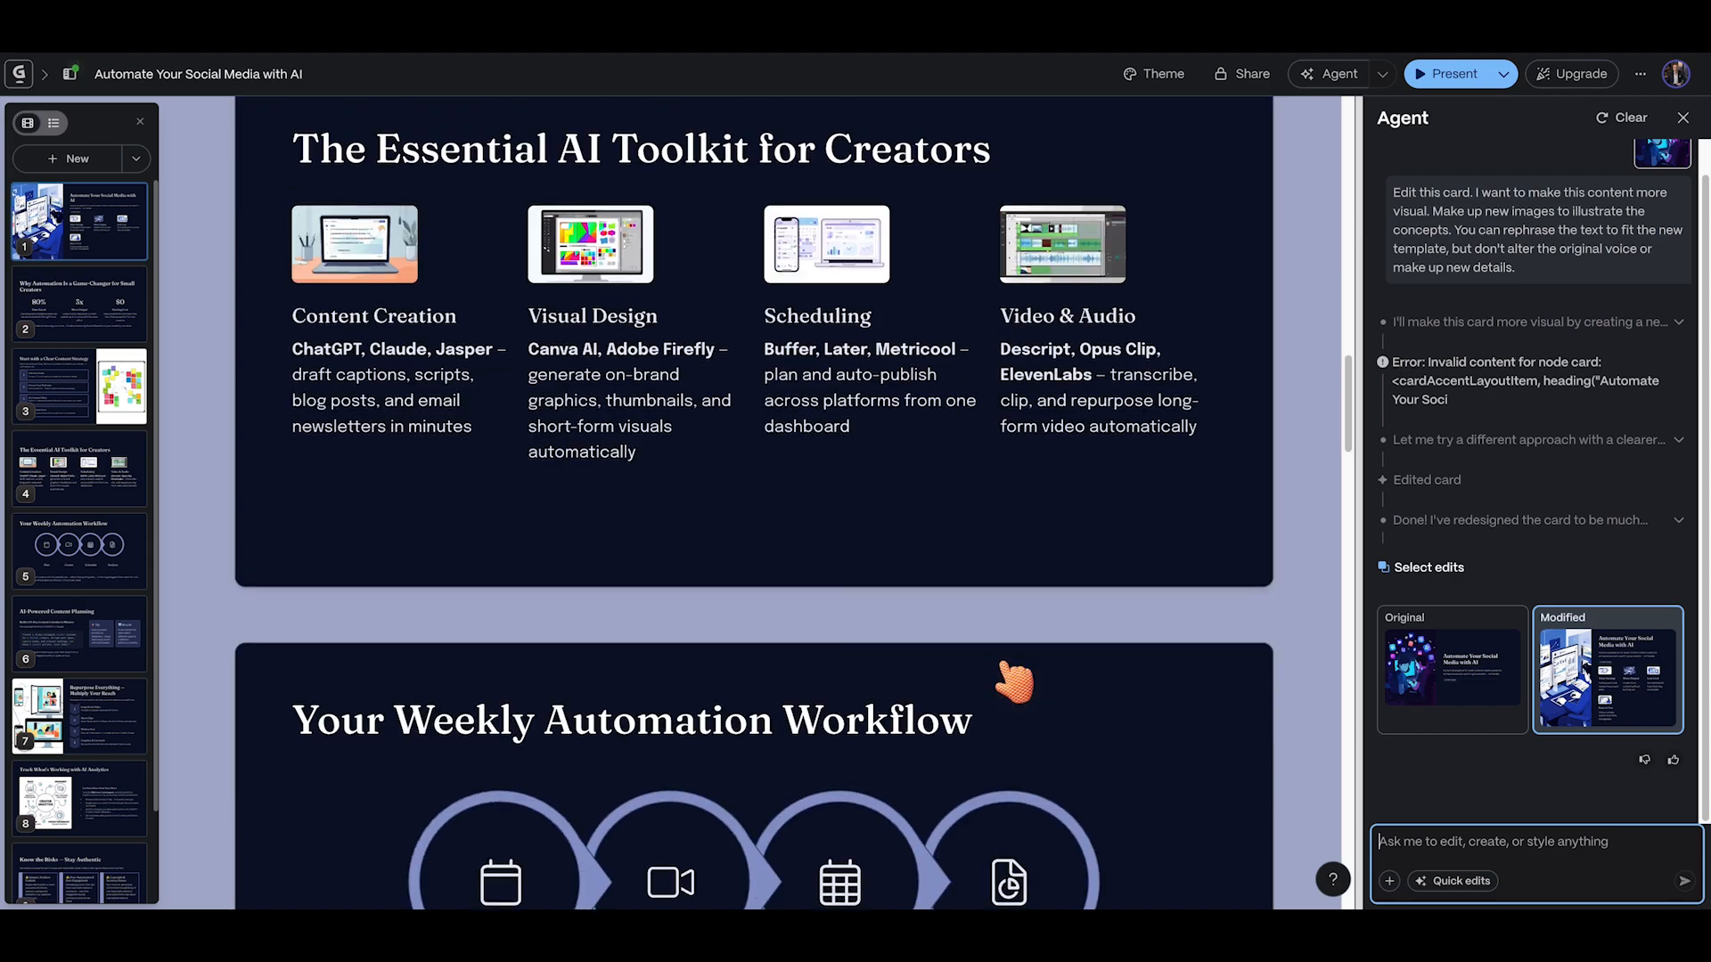
pyautogui.scroll(20, 1013, 679)
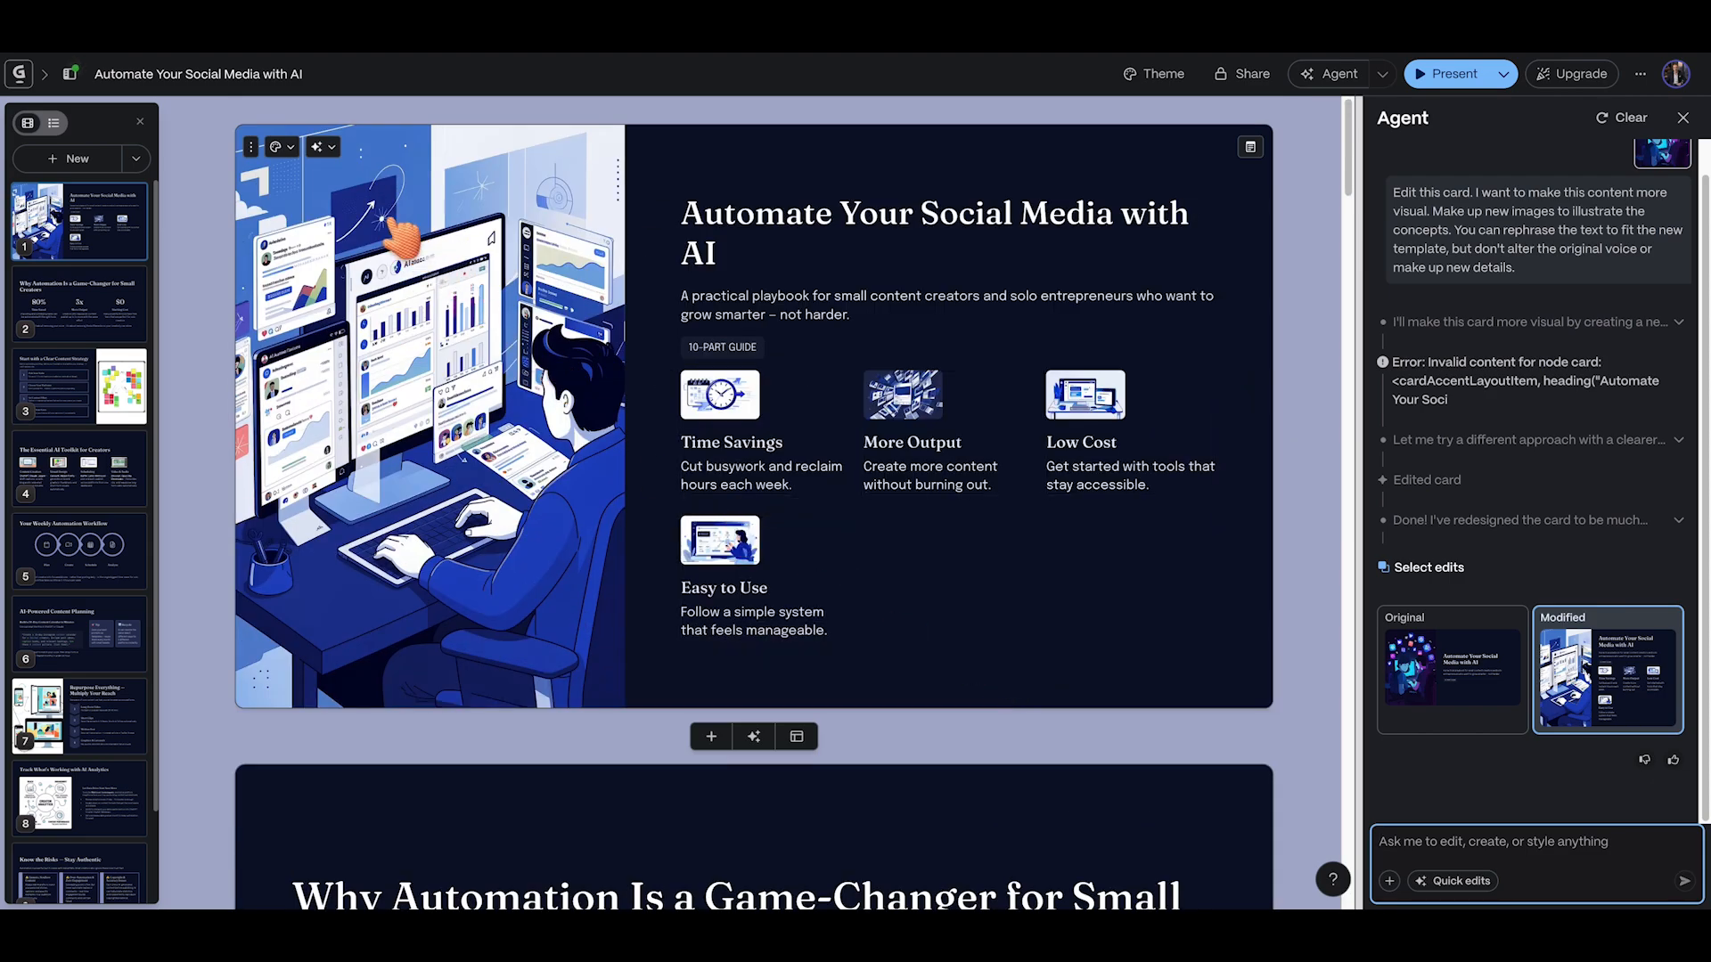
# Translate the first card's content into Deutsch with the AI card tools
pyautogui.click(327, 145)
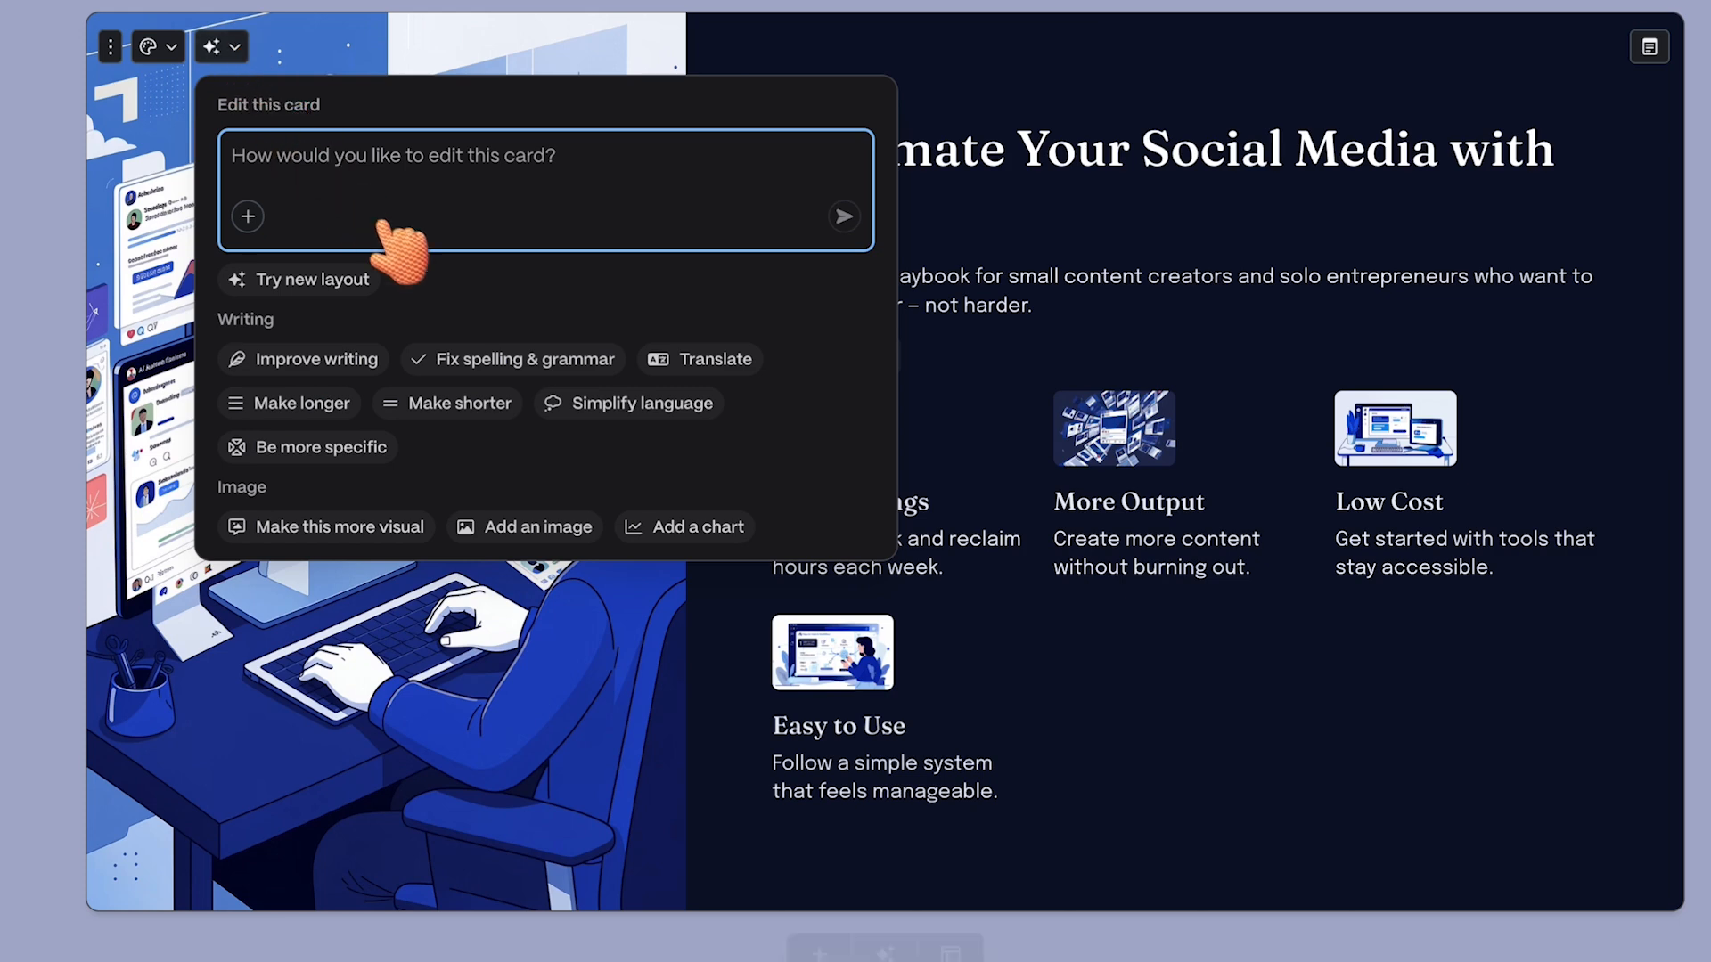
pyautogui.click(670, 359)
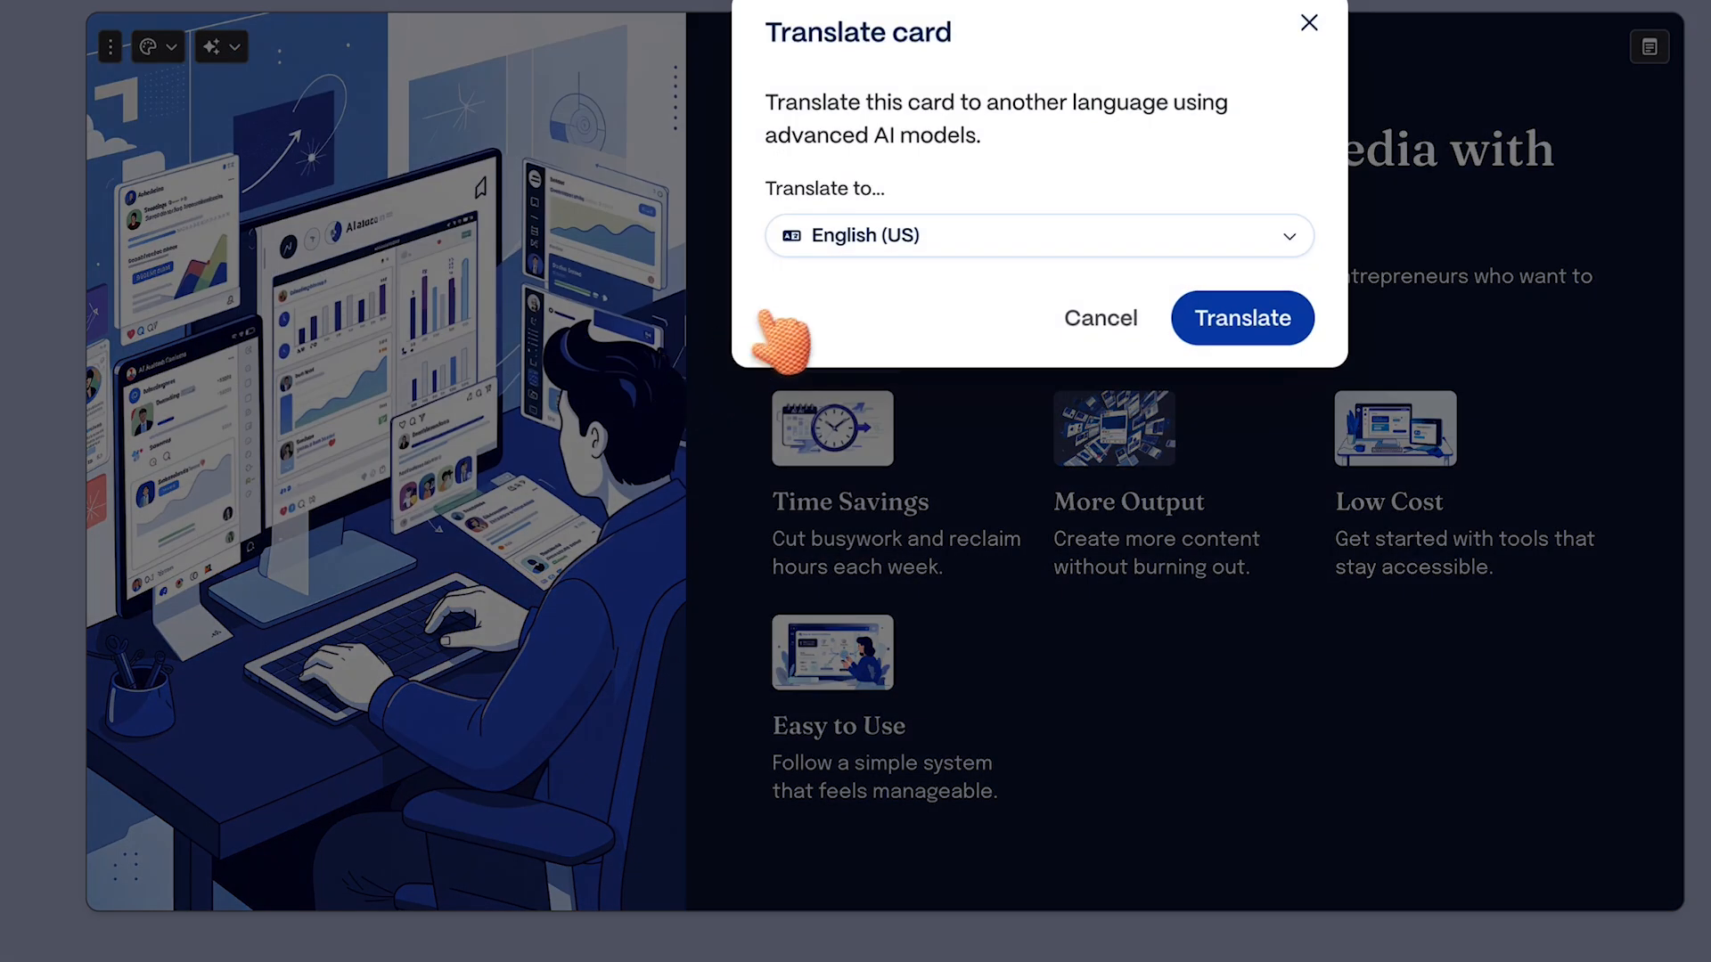
pyautogui.click(873, 234)
pyautogui.scroll(-10, 908, 357)
pyautogui.click(859, 334)
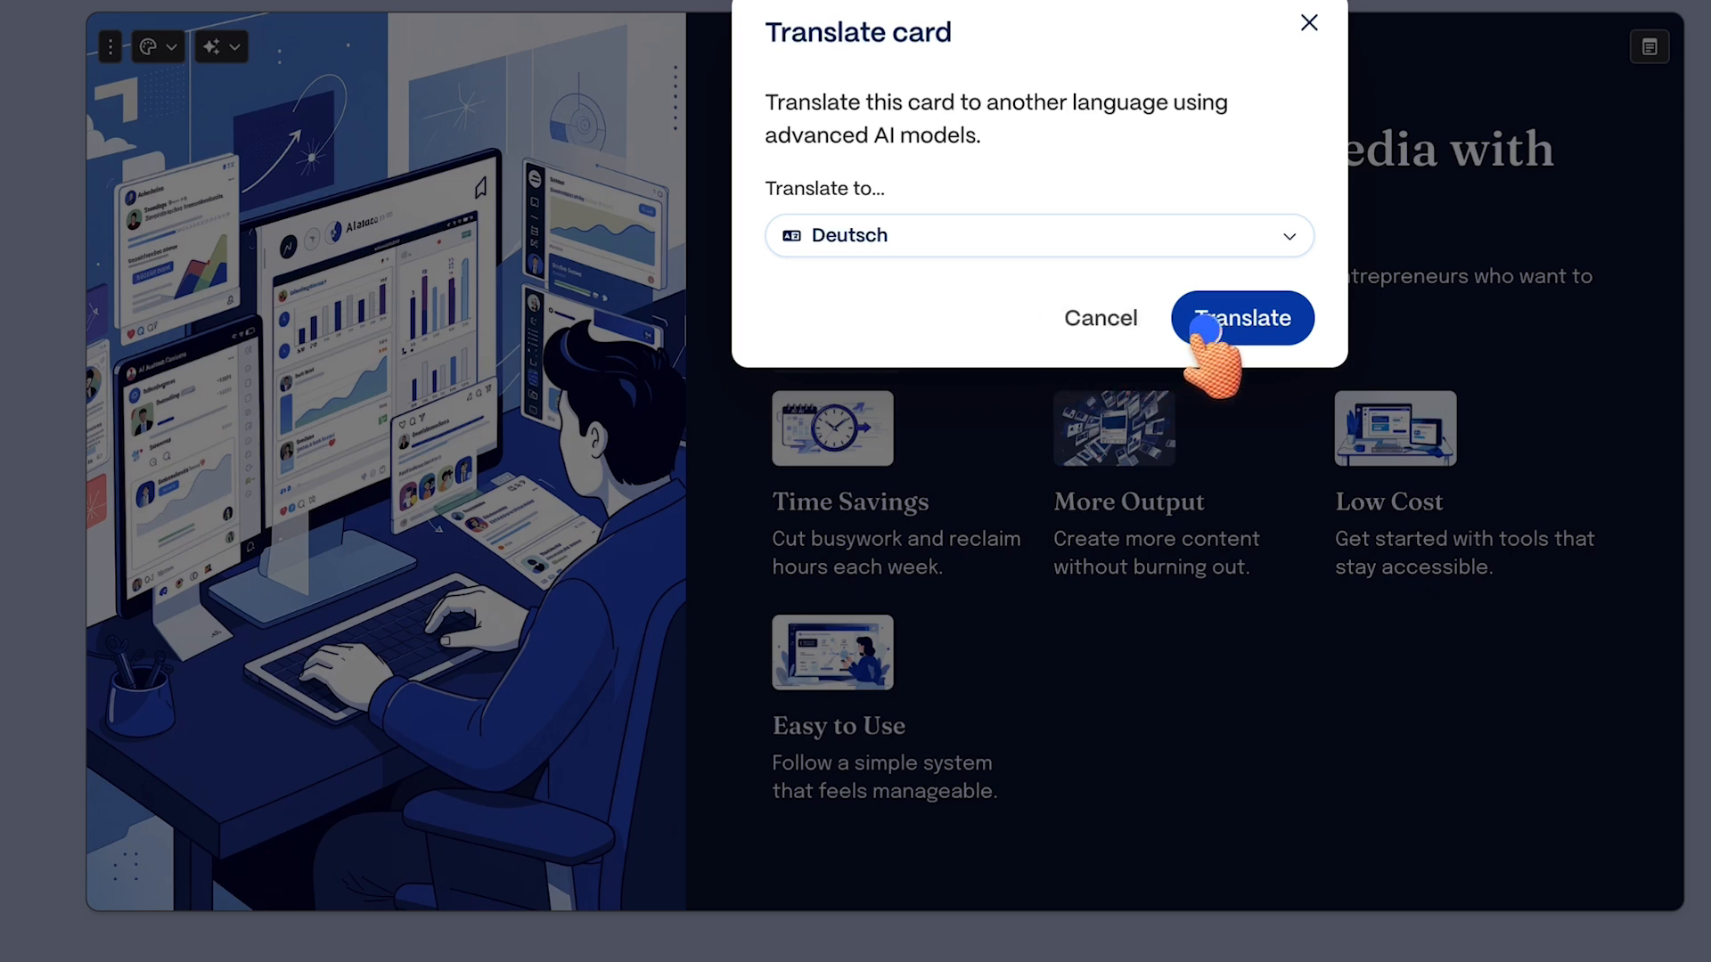
pyautogui.click(1234, 322)
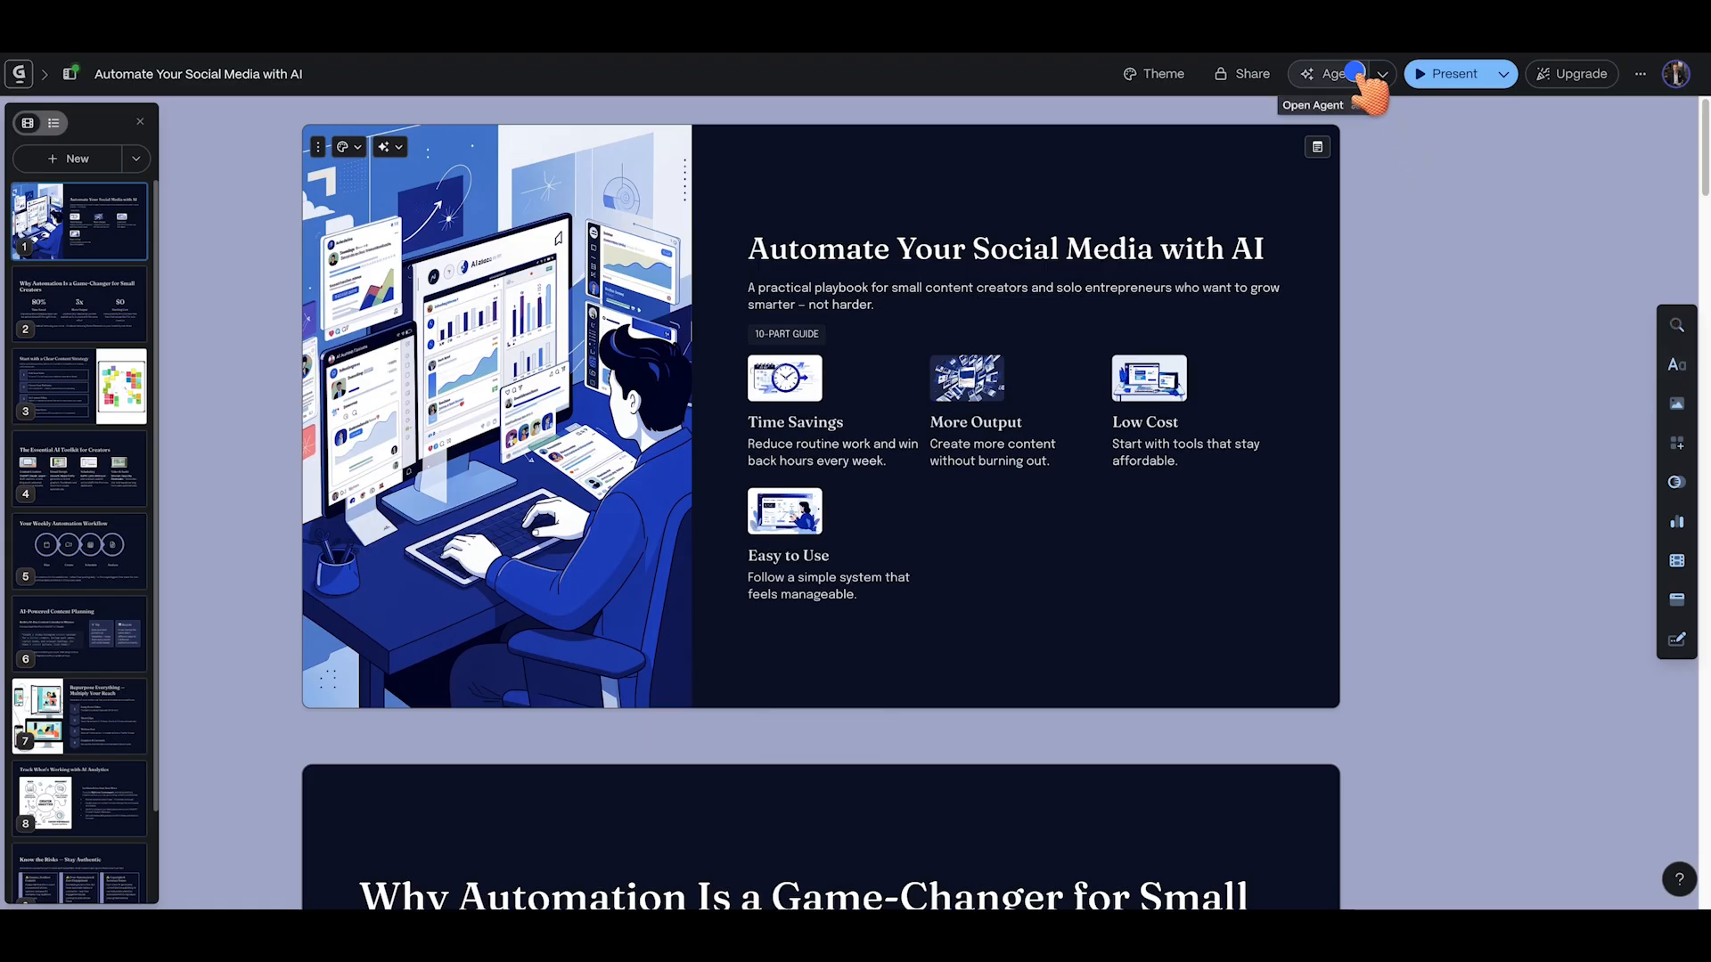
# Have the AI agent recommend and apply a theme based on the deck's content, and review the restyled cards
pyautogui.click(1359, 78)
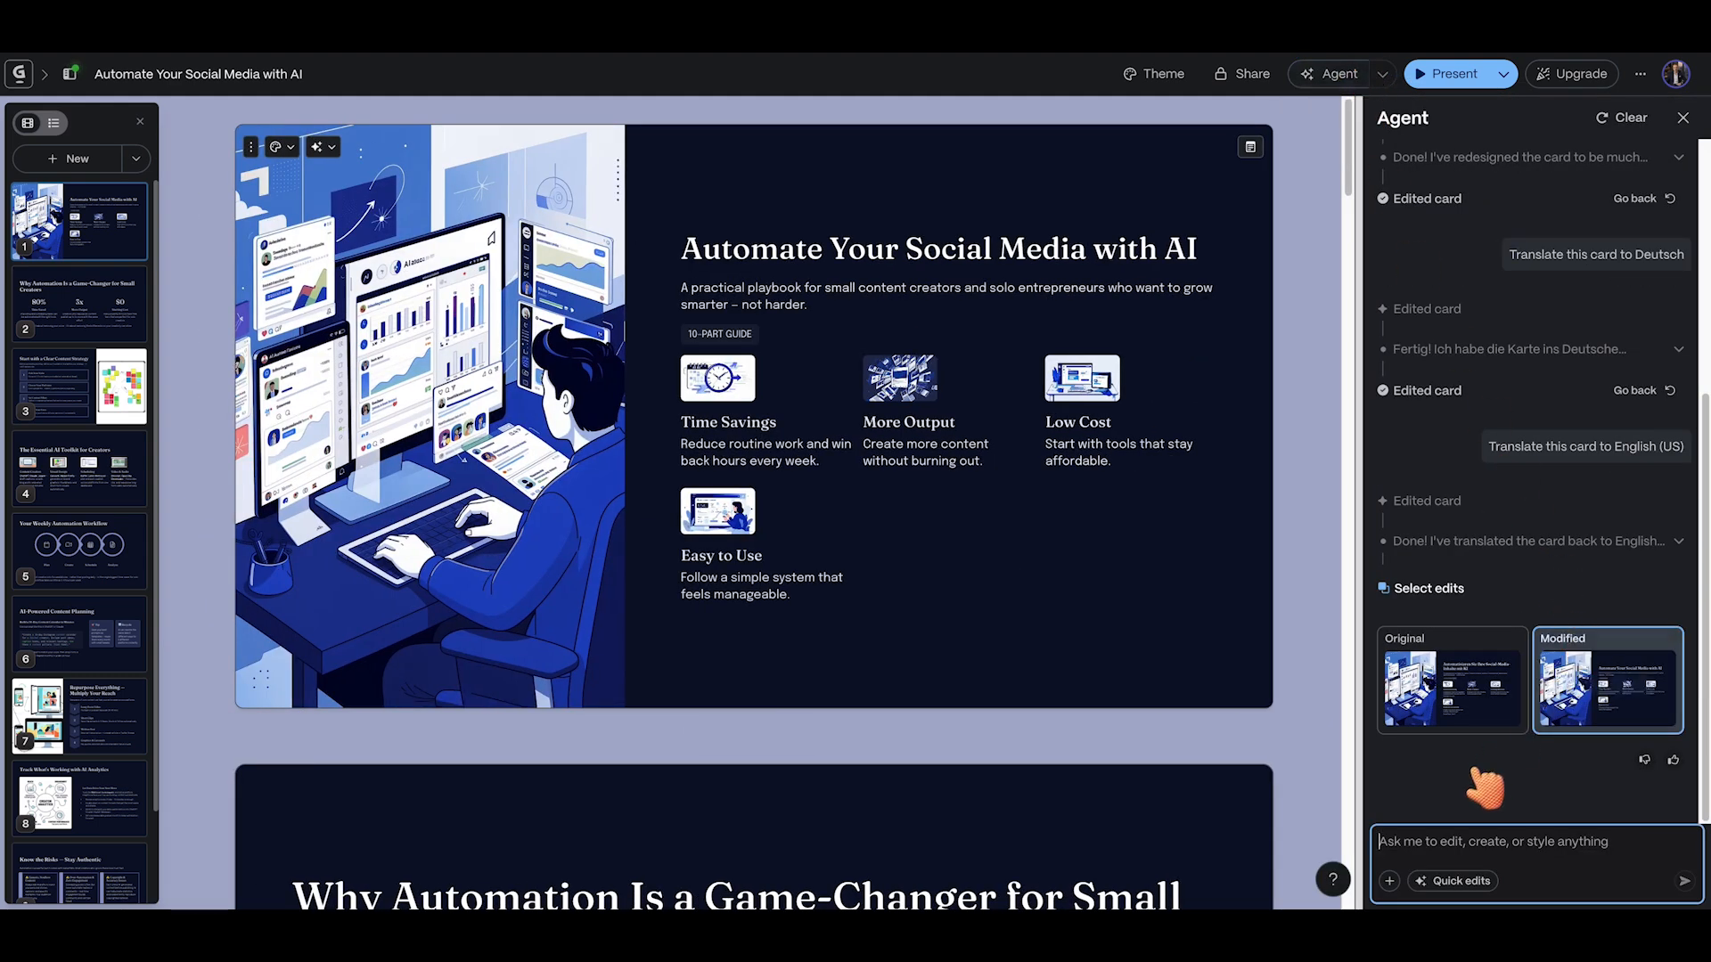
pyautogui.click(1472, 883)
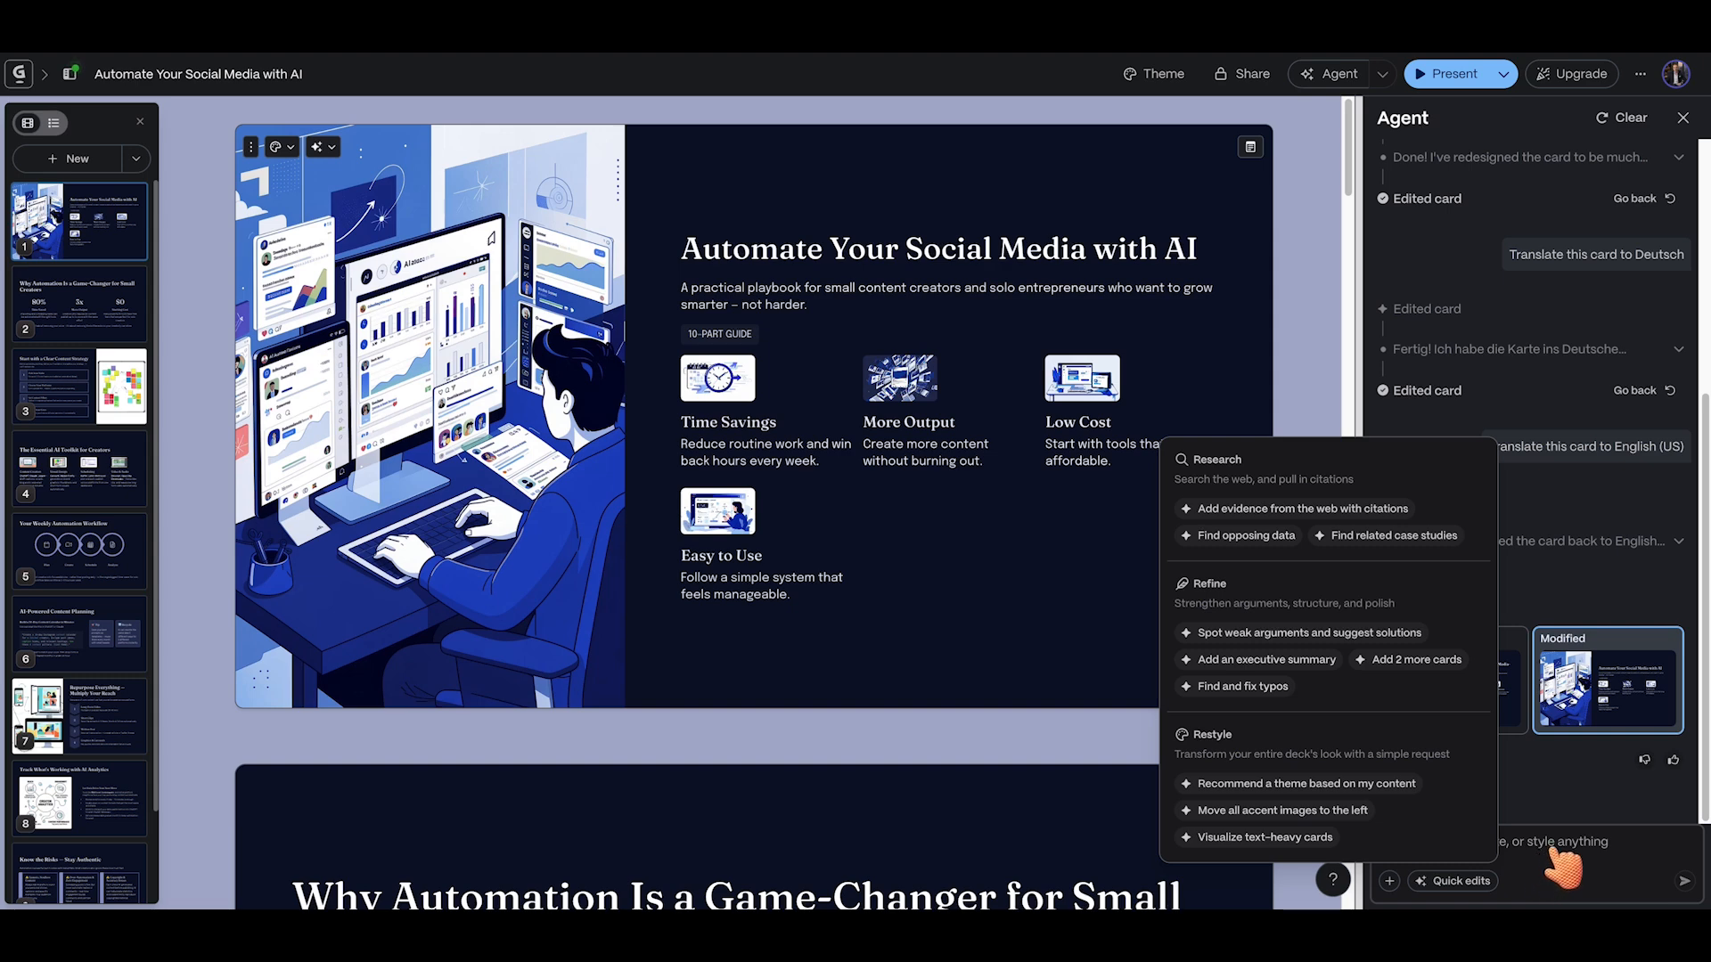
pyautogui.click(1303, 784)
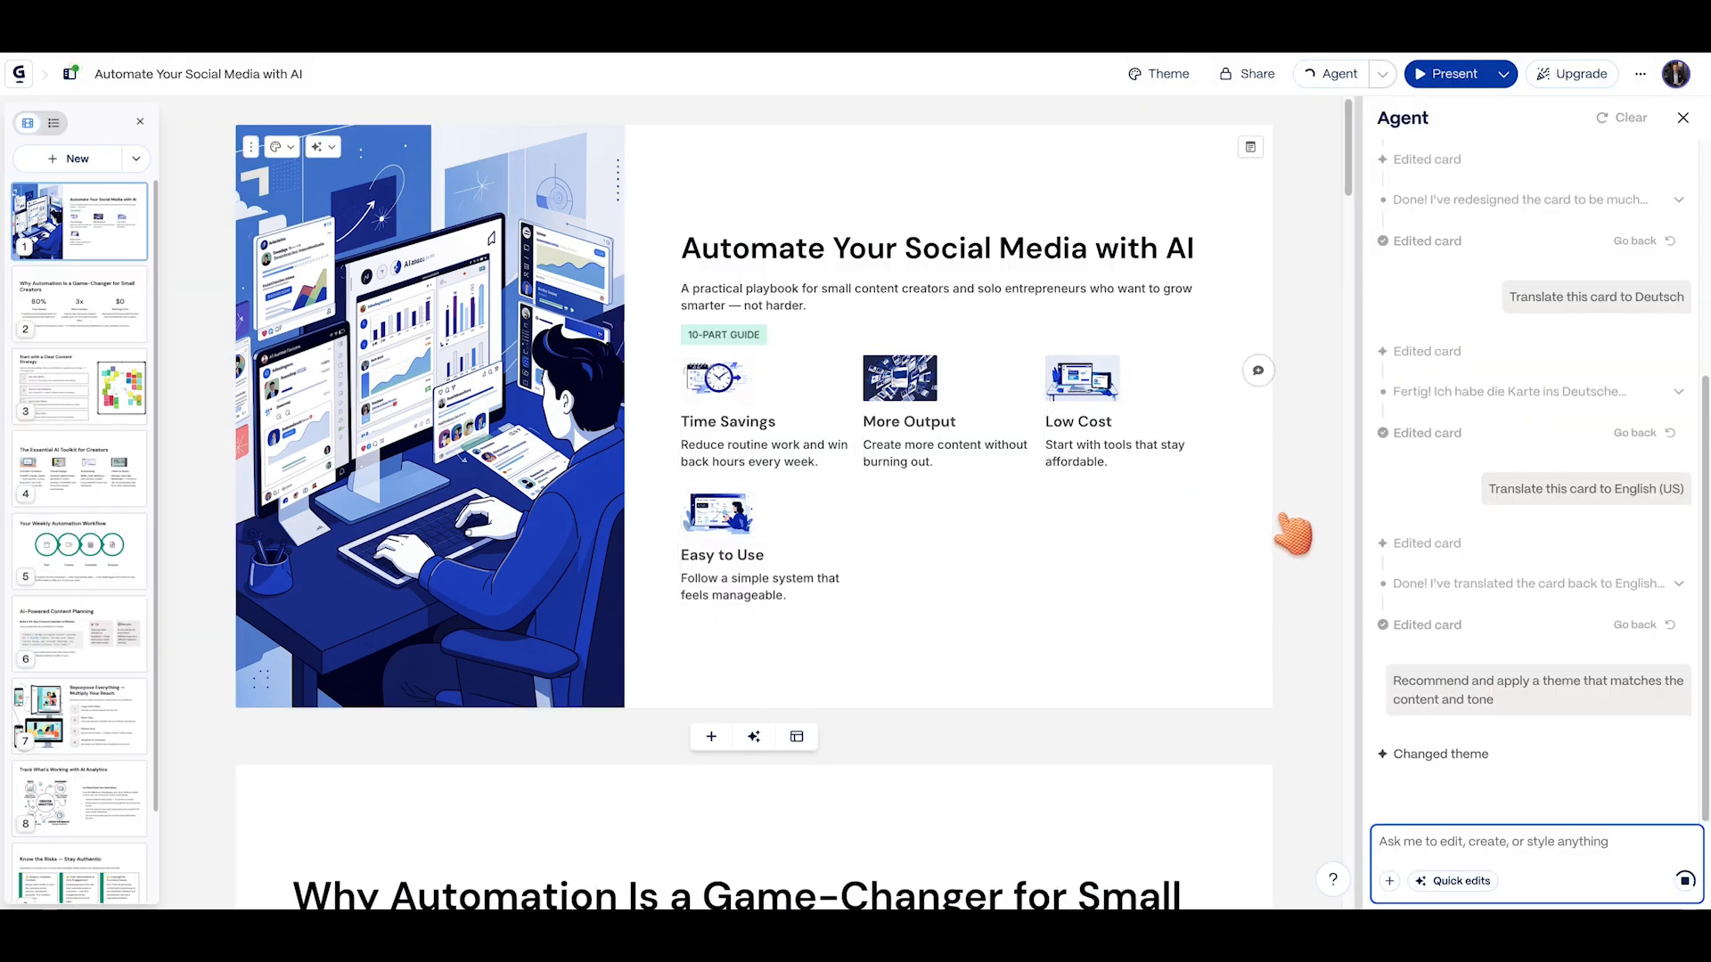
pyautogui.scroll(-20, 1292, 534)
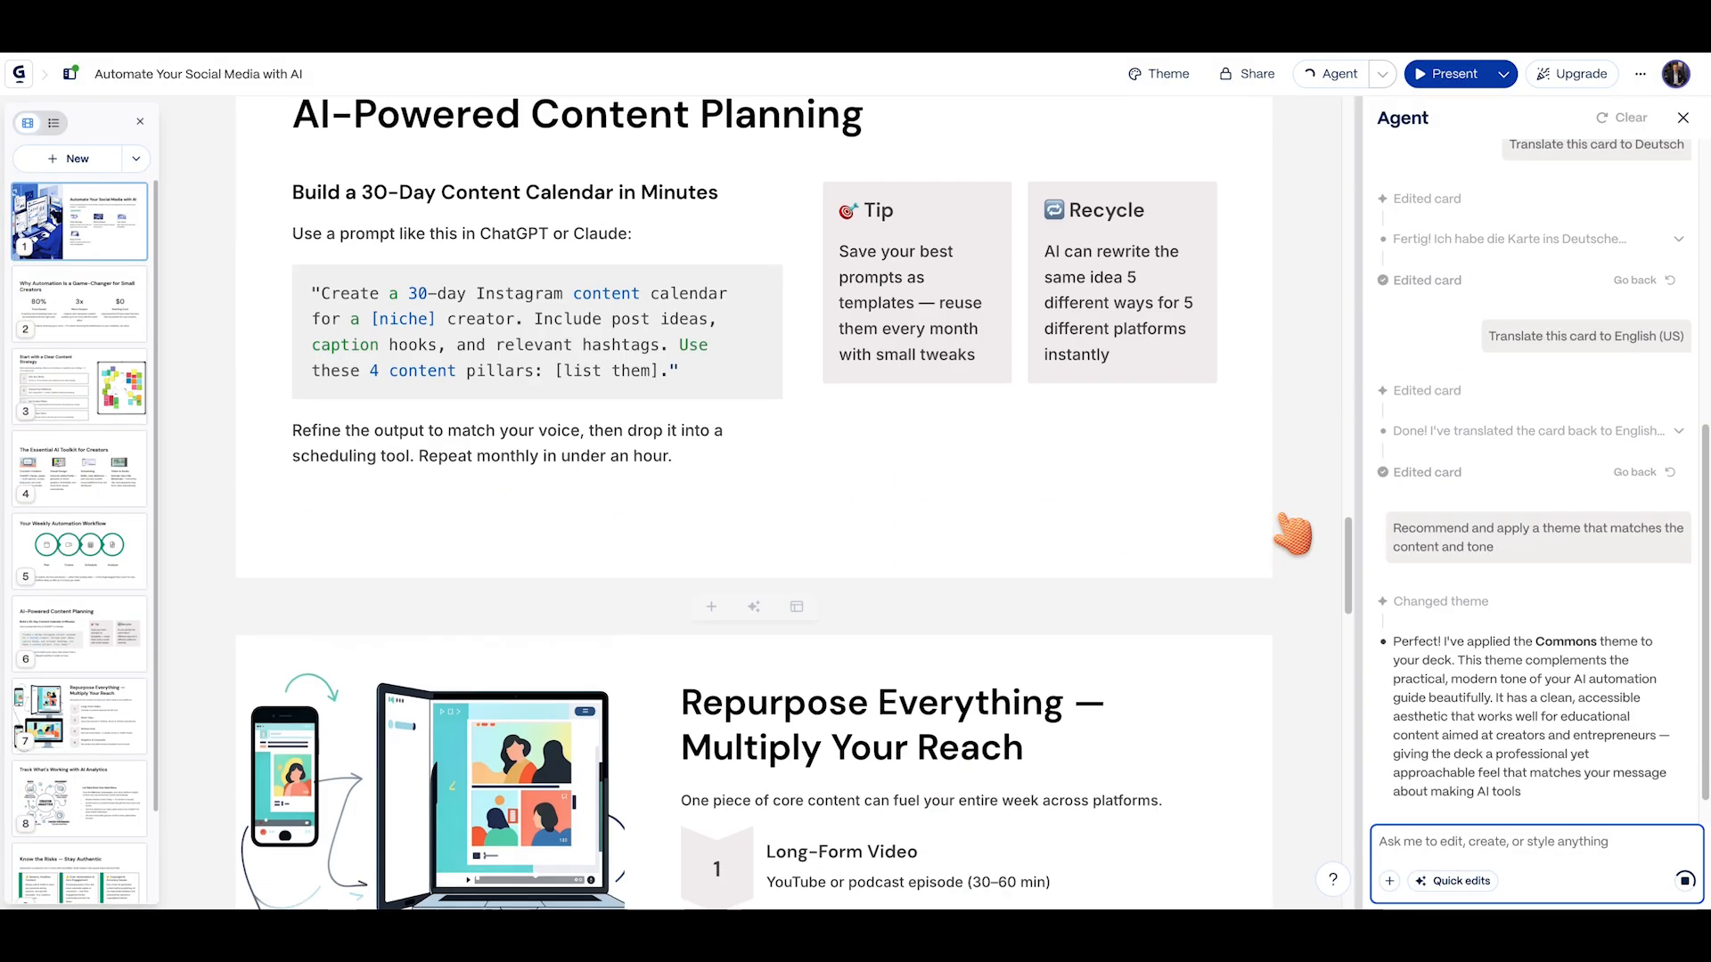
pyautogui.scroll(-4, 1292, 535)
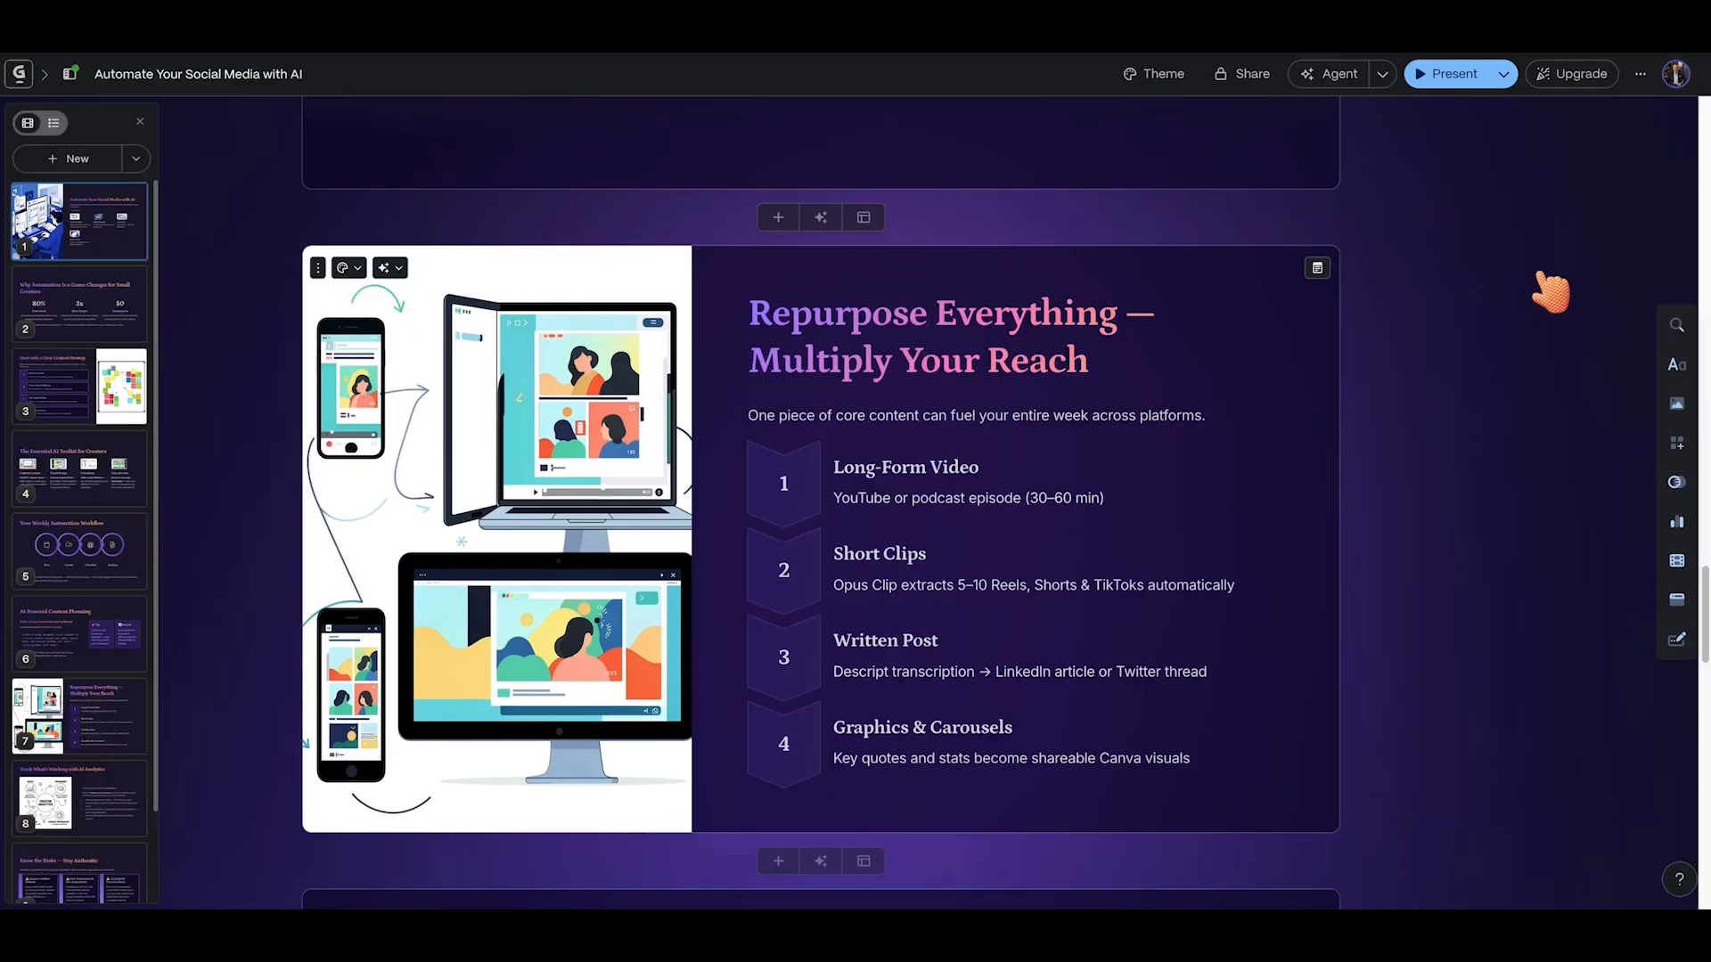
# Look through the basic blocks, and try adding a Heading 1 block reading "AI" above the "Repurpose Everything" title
pyautogui.moveTo(1679, 365)
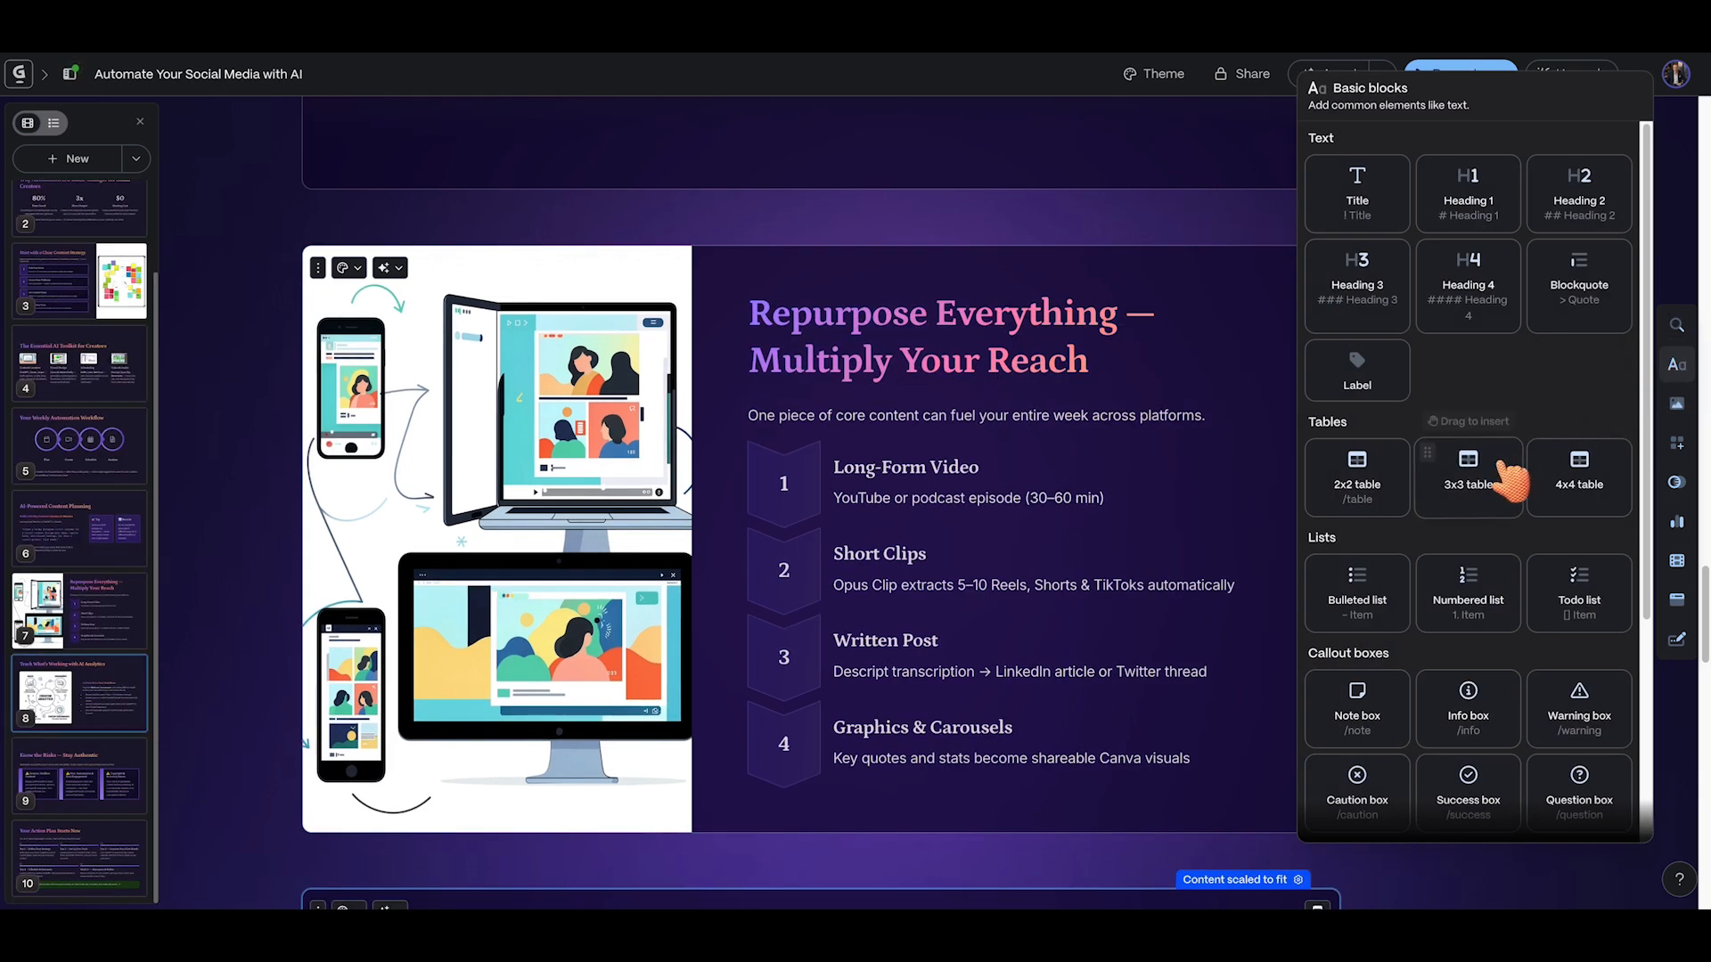
pyautogui.scroll(-2, 1479, 472)
pyautogui.scroll(-1, 1386, 481)
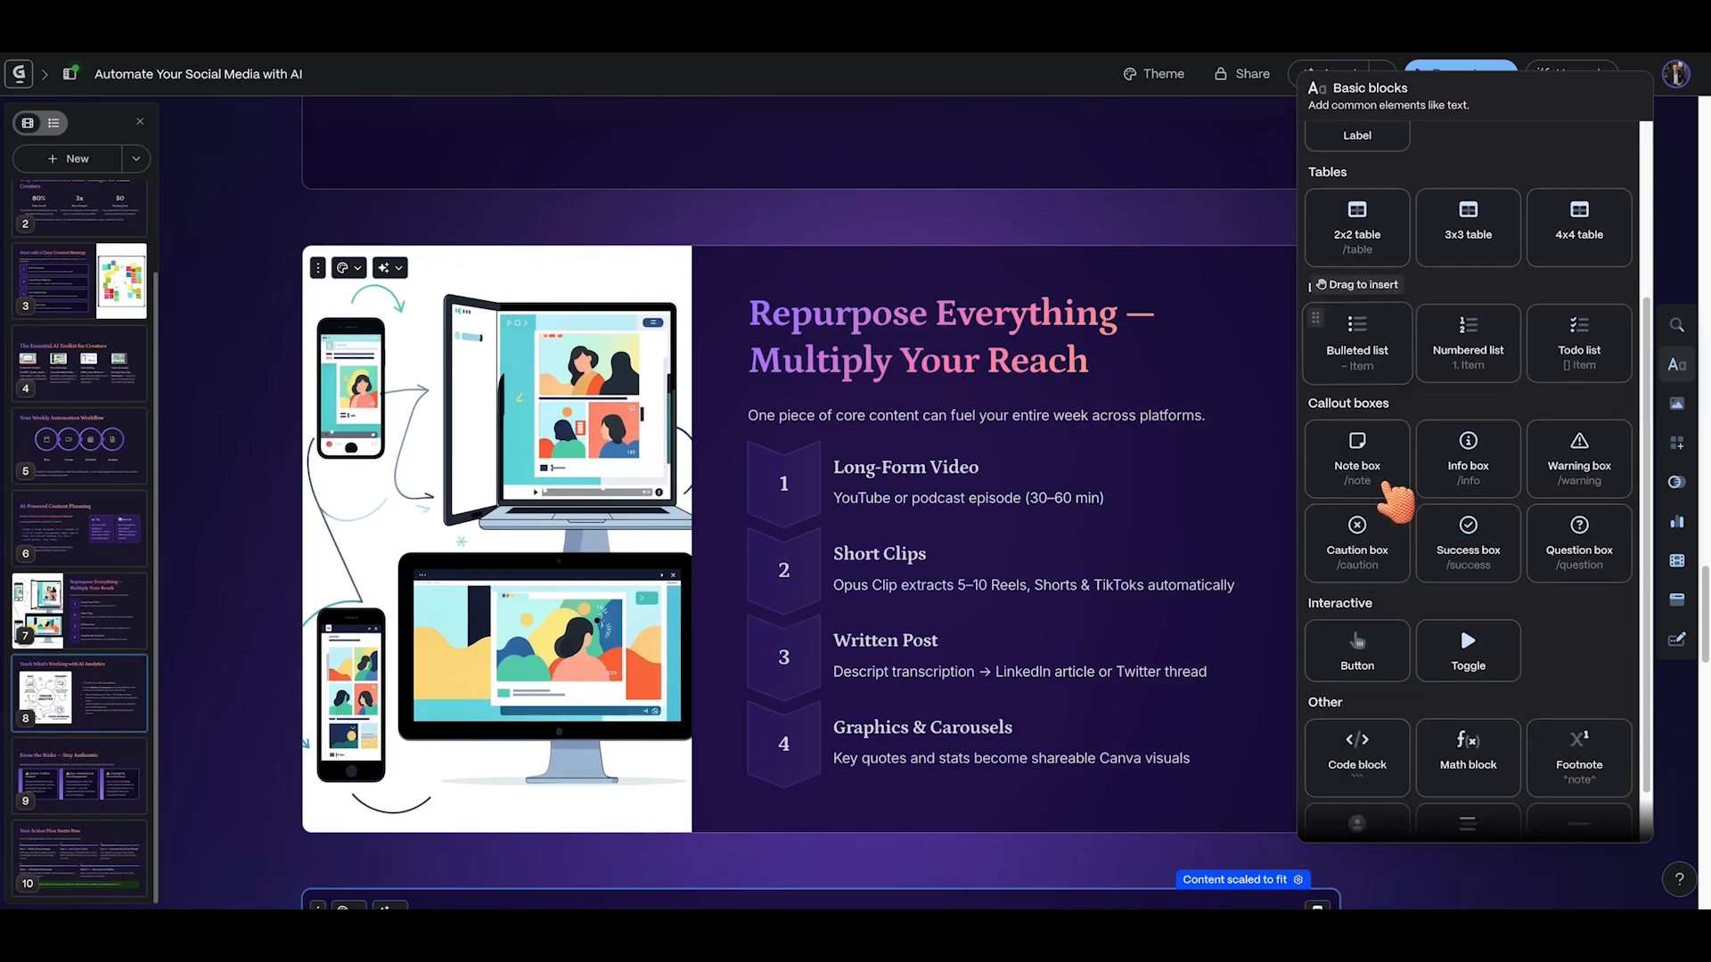
pyautogui.scroll(-1, 1443, 535)
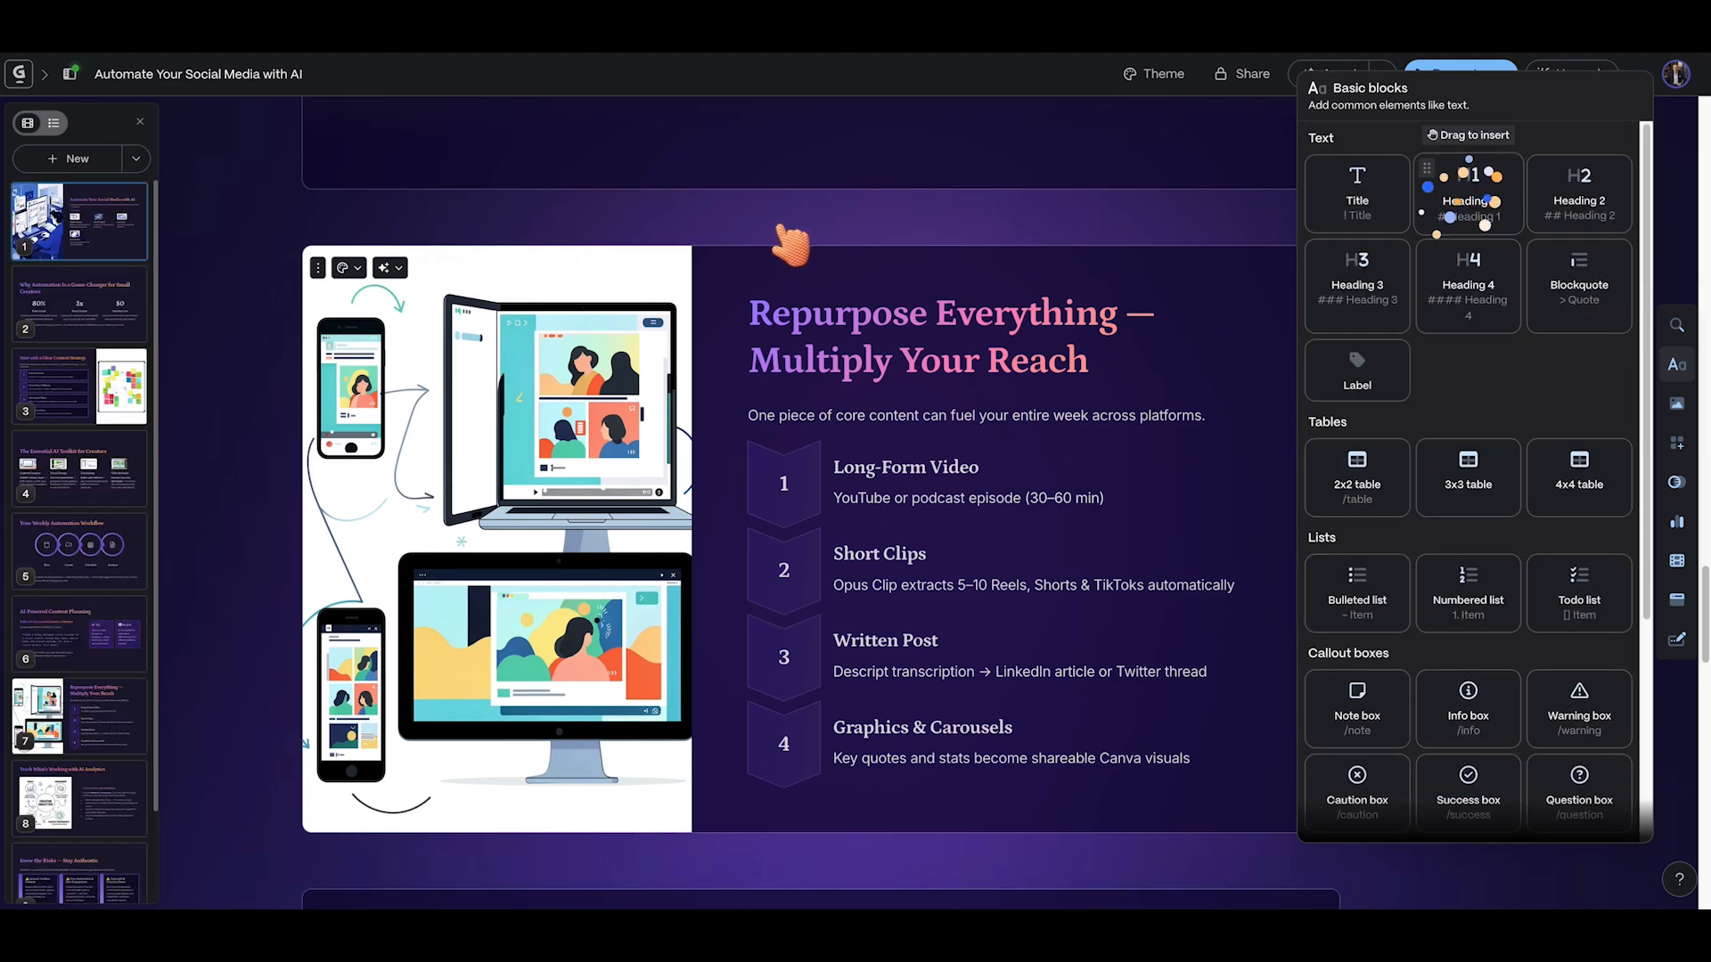
pyautogui.moveTo(791, 245); pyautogui.dragTo(784, 283)
pyautogui.write('AI')
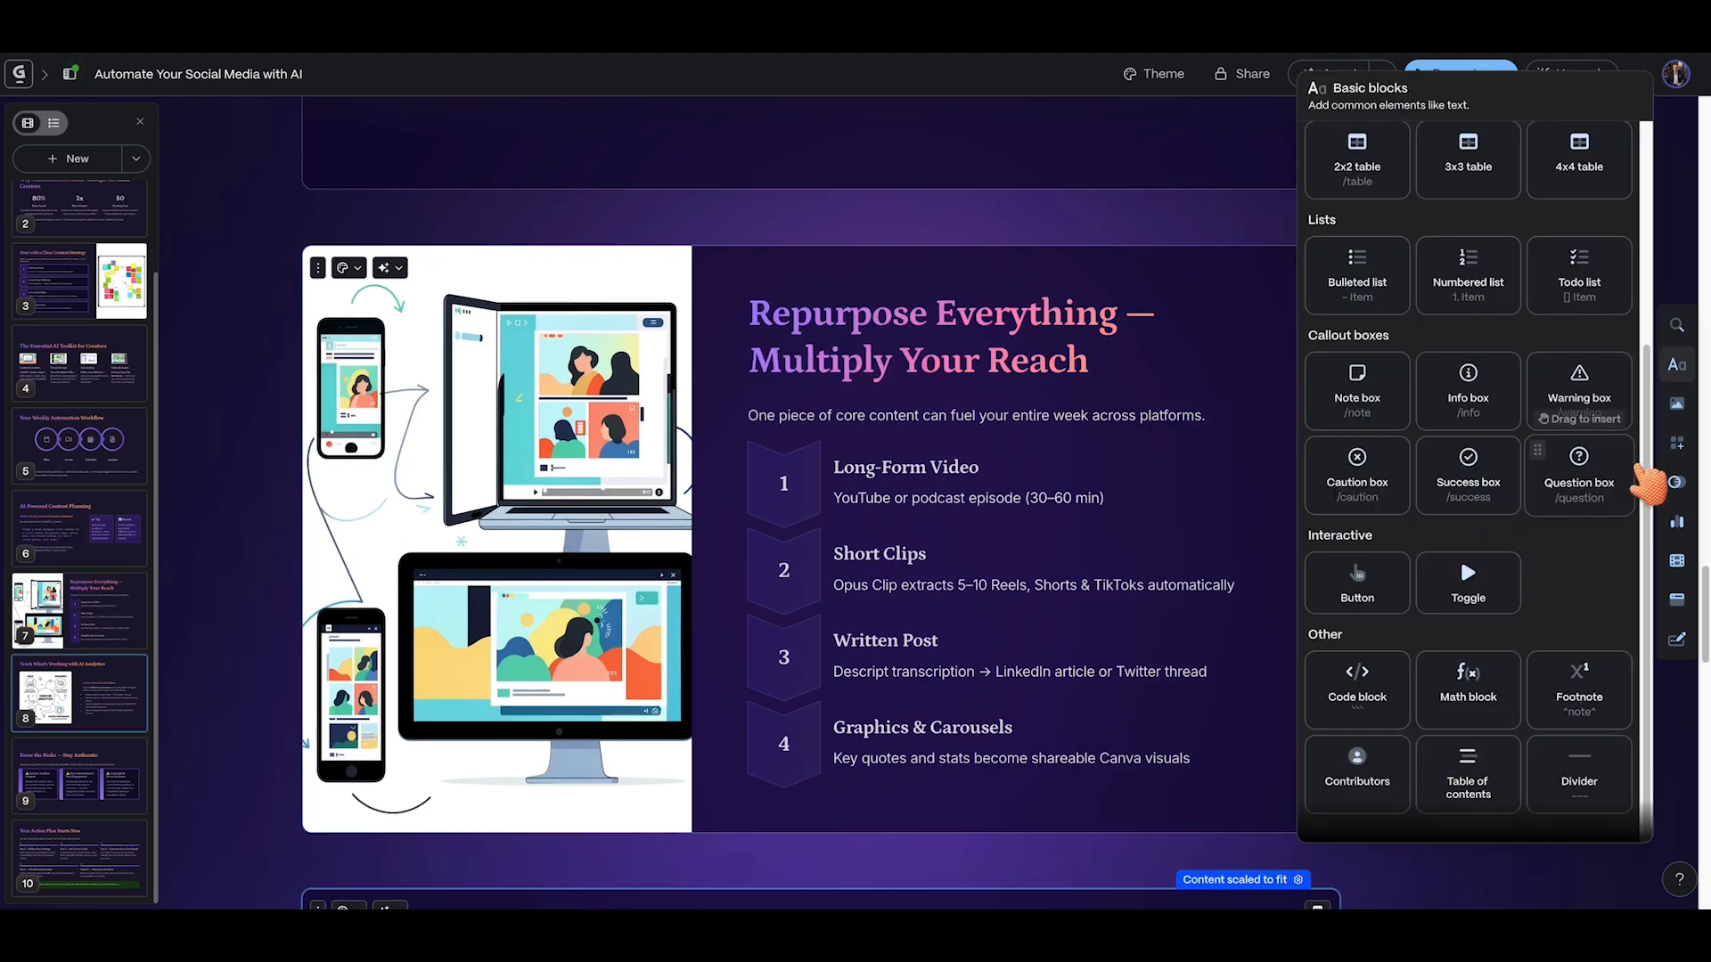
# Add an AI infographic above the "AI Analytics" card title from the prompt "AI Automation for creators", enhancing the prompt before generating it in Bauhaus style
pyautogui.moveTo(1676, 403)
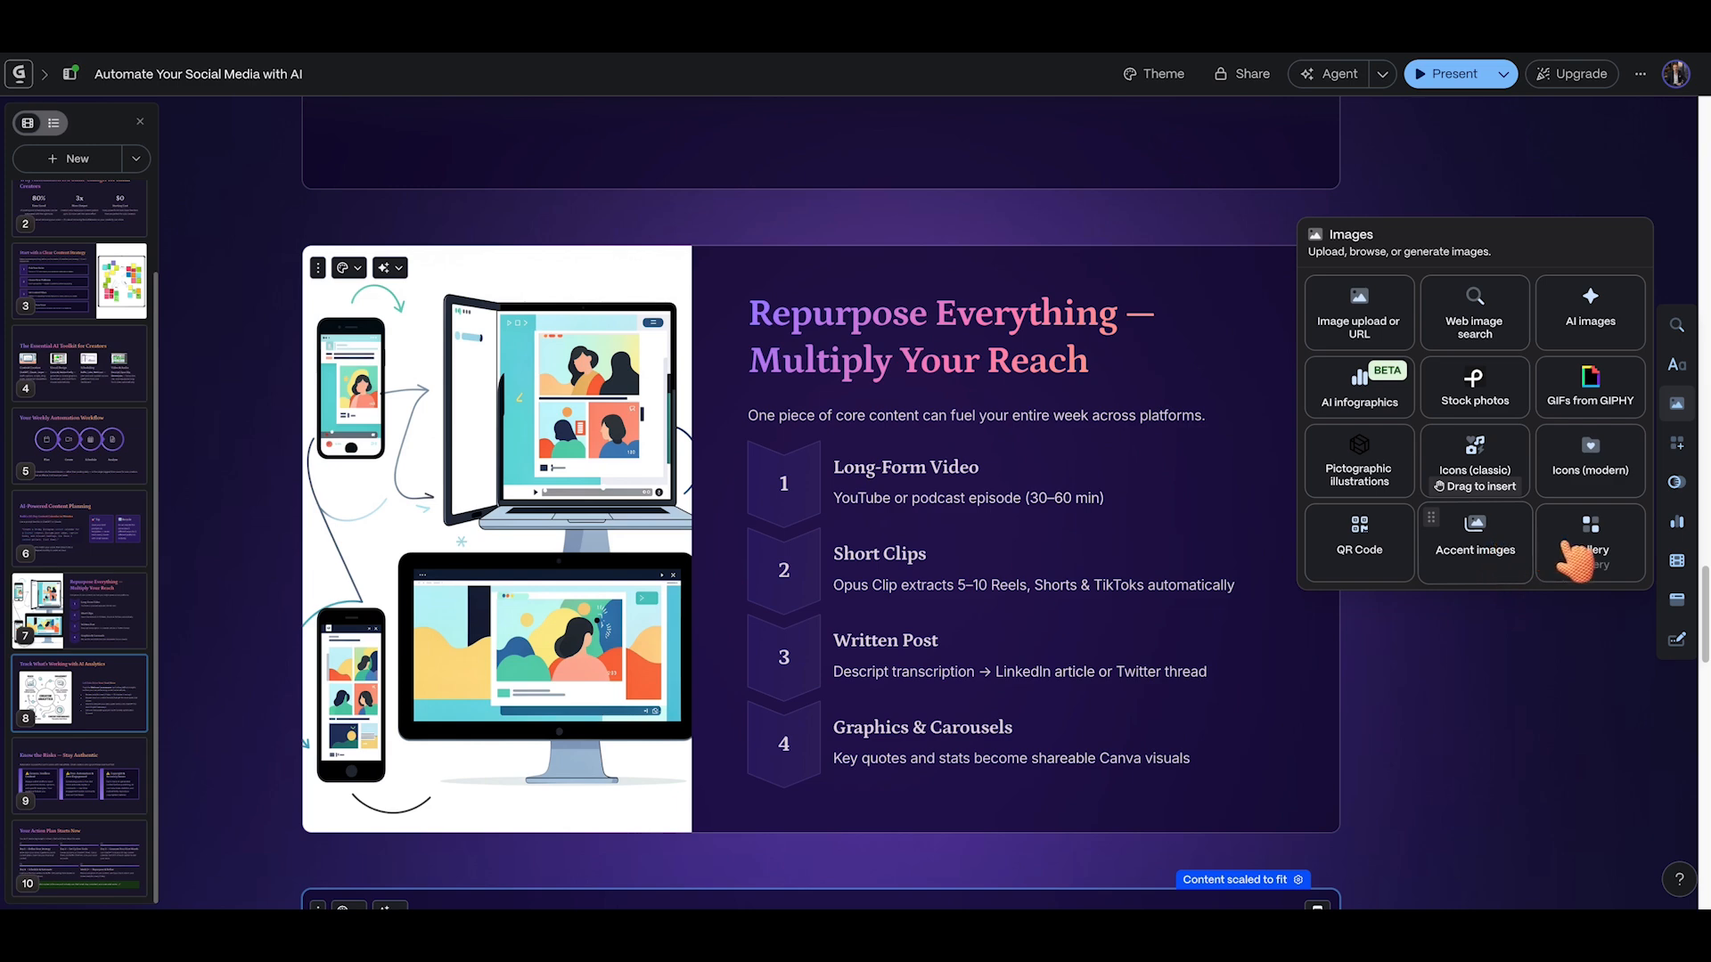
pyautogui.click(1390, 405)
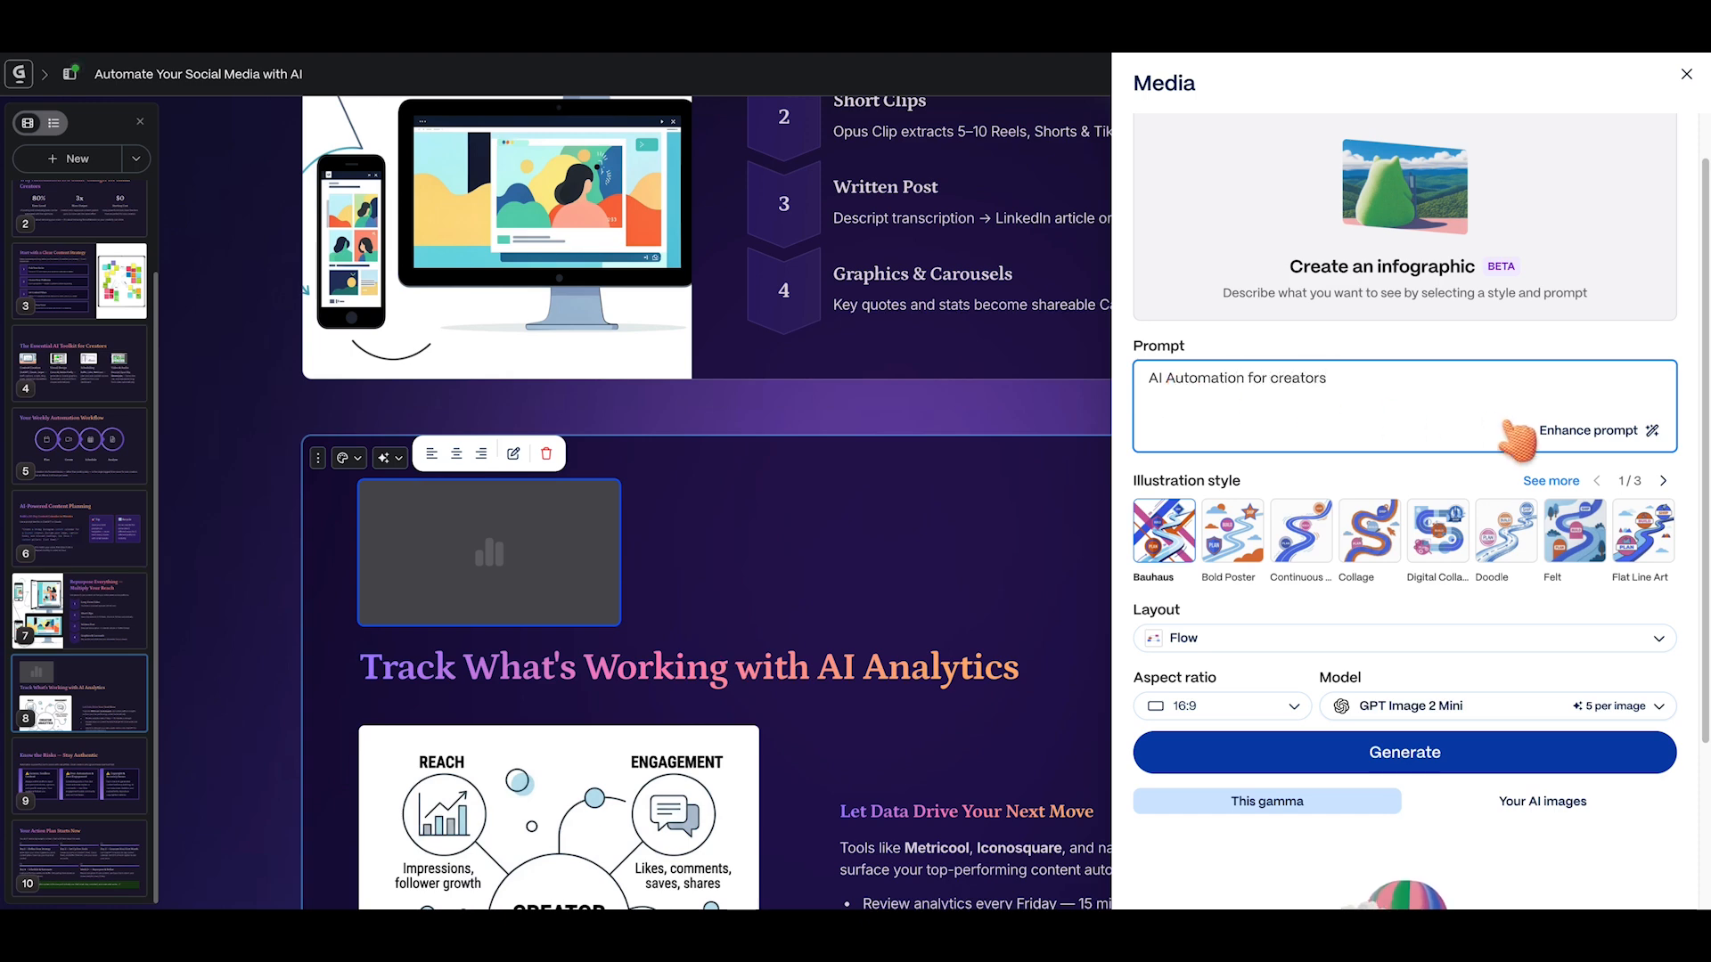
pyautogui.click(1561, 432)
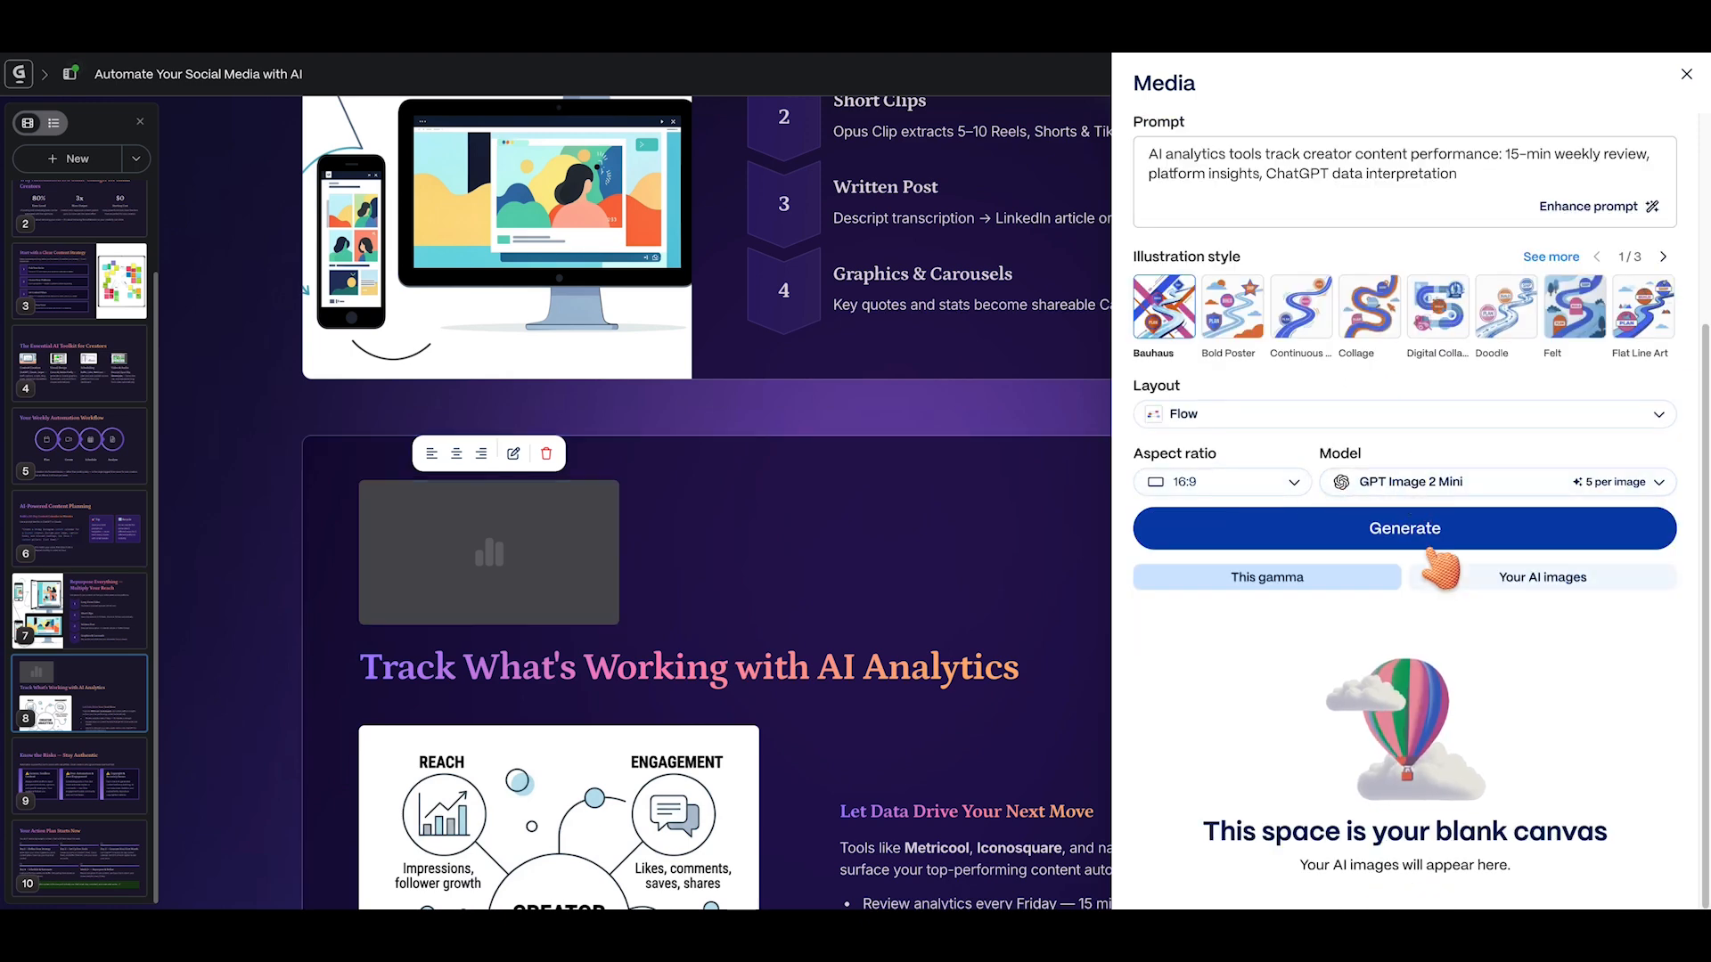
pyautogui.click(1436, 529)
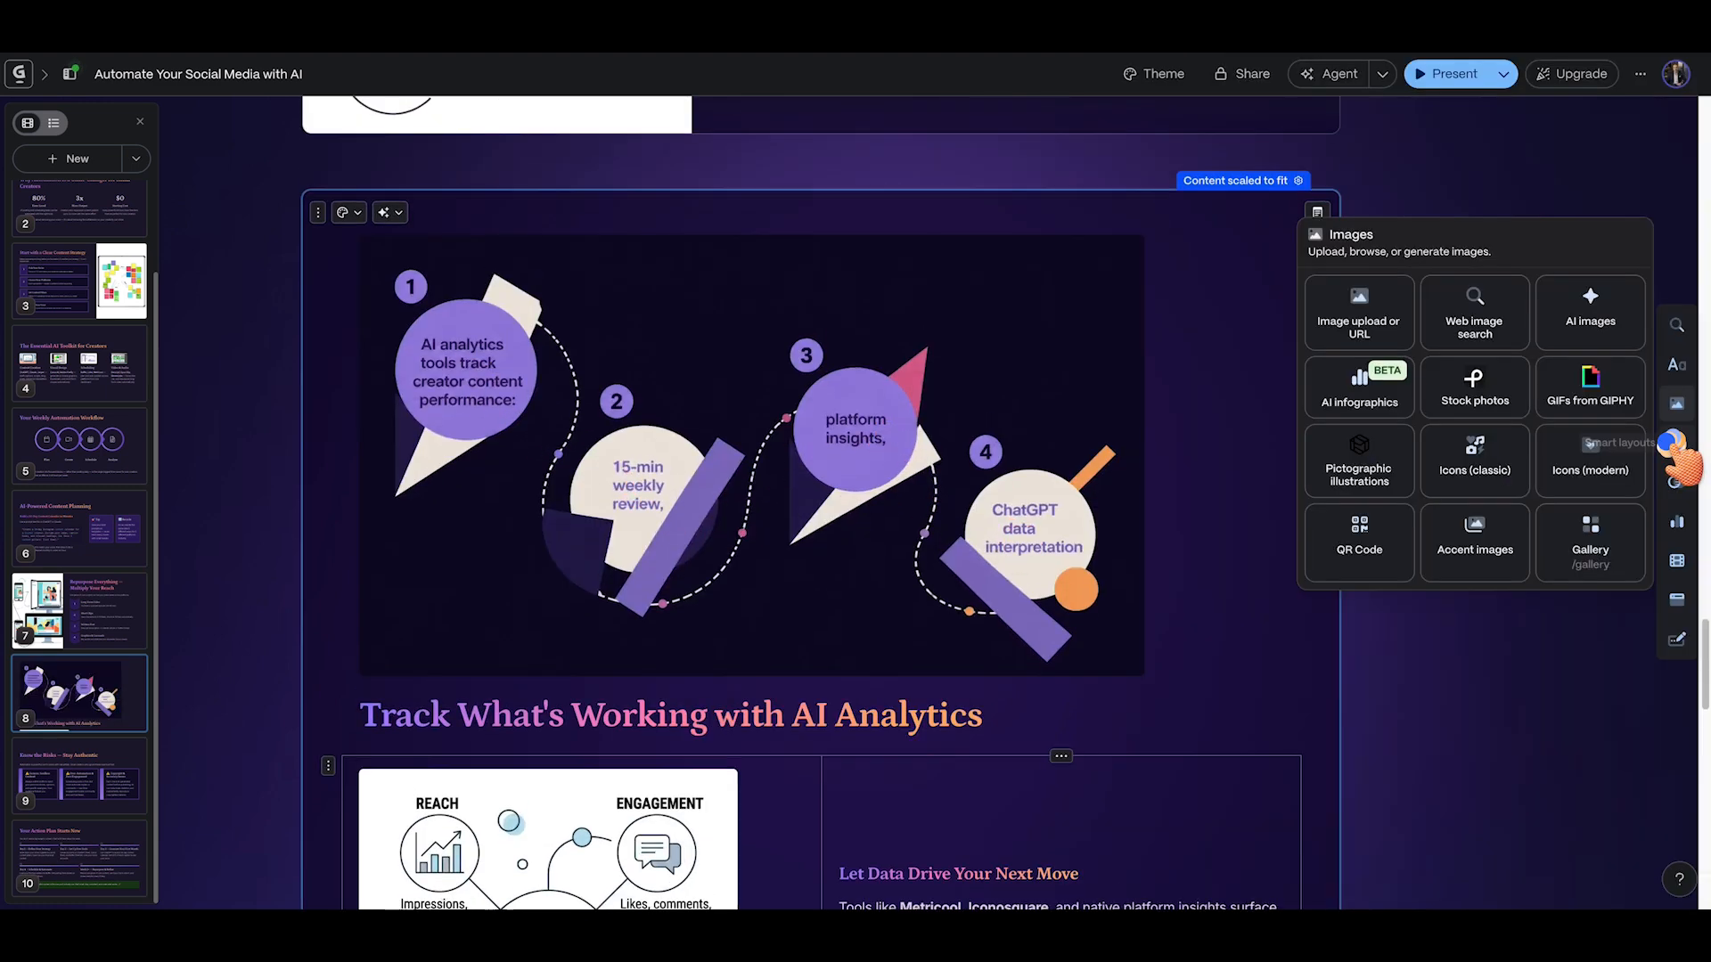
# Browse the smart layouts and smart diagrams, and insert a Funnel 3d diagram above the "Know the Risks — Stay Authentic" title
pyautogui.click(1676, 446)
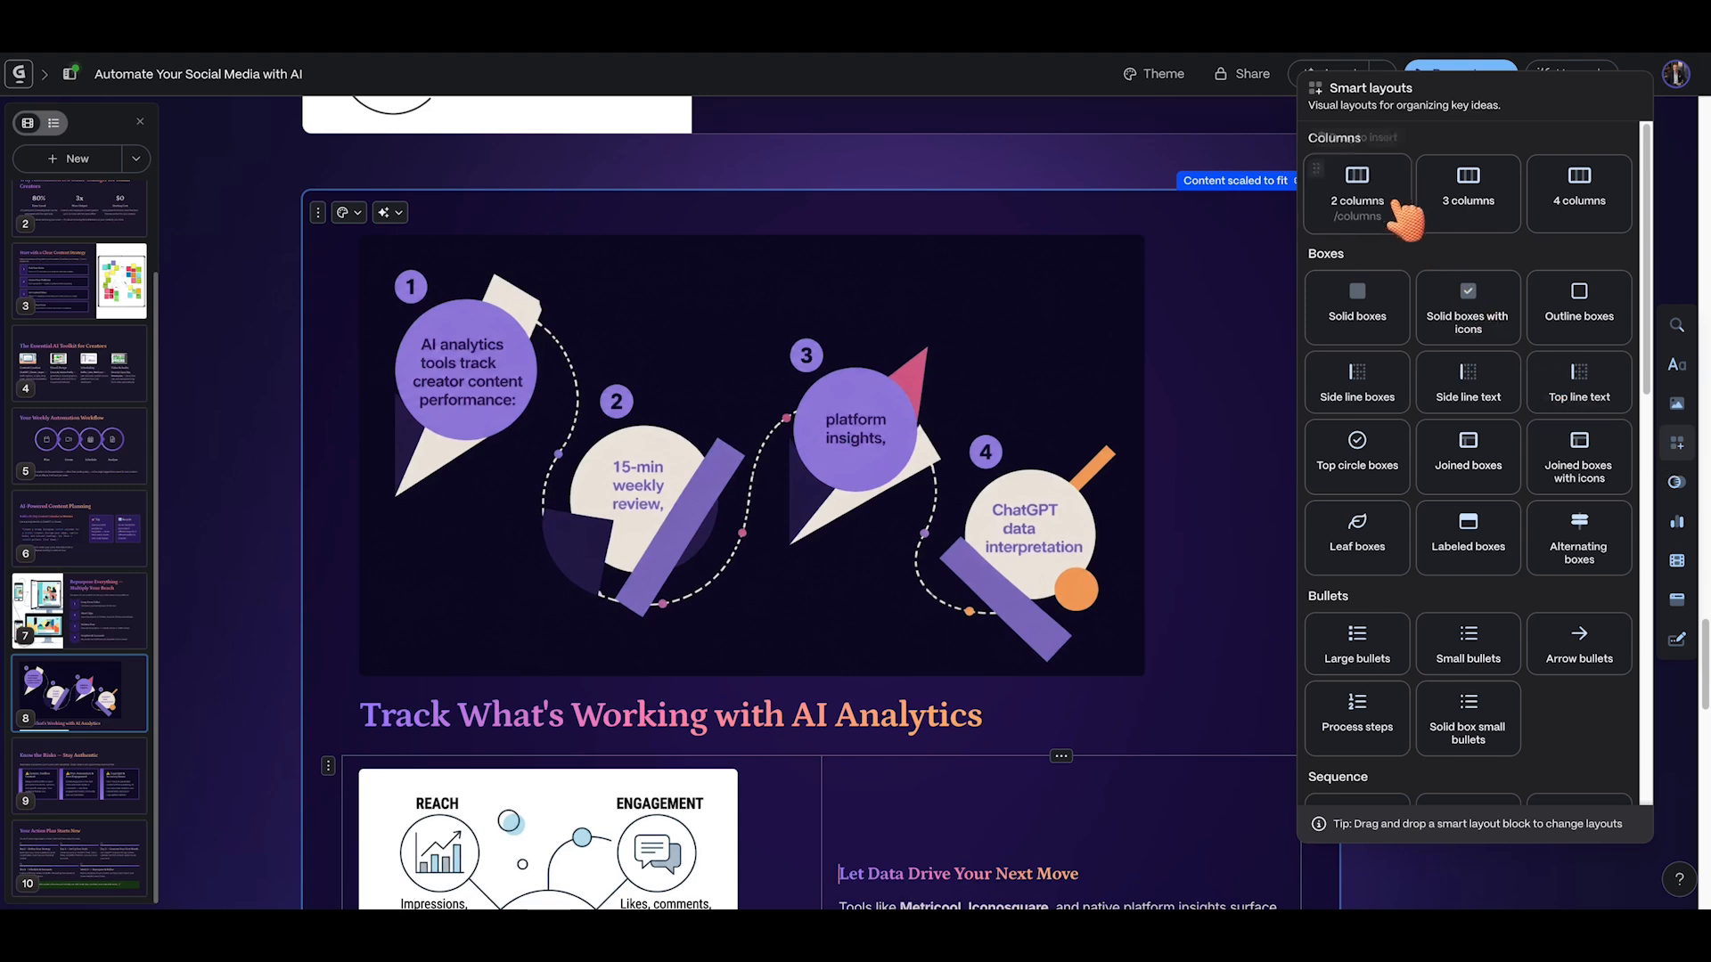
pyautogui.scroll(-2, 1361, 552)
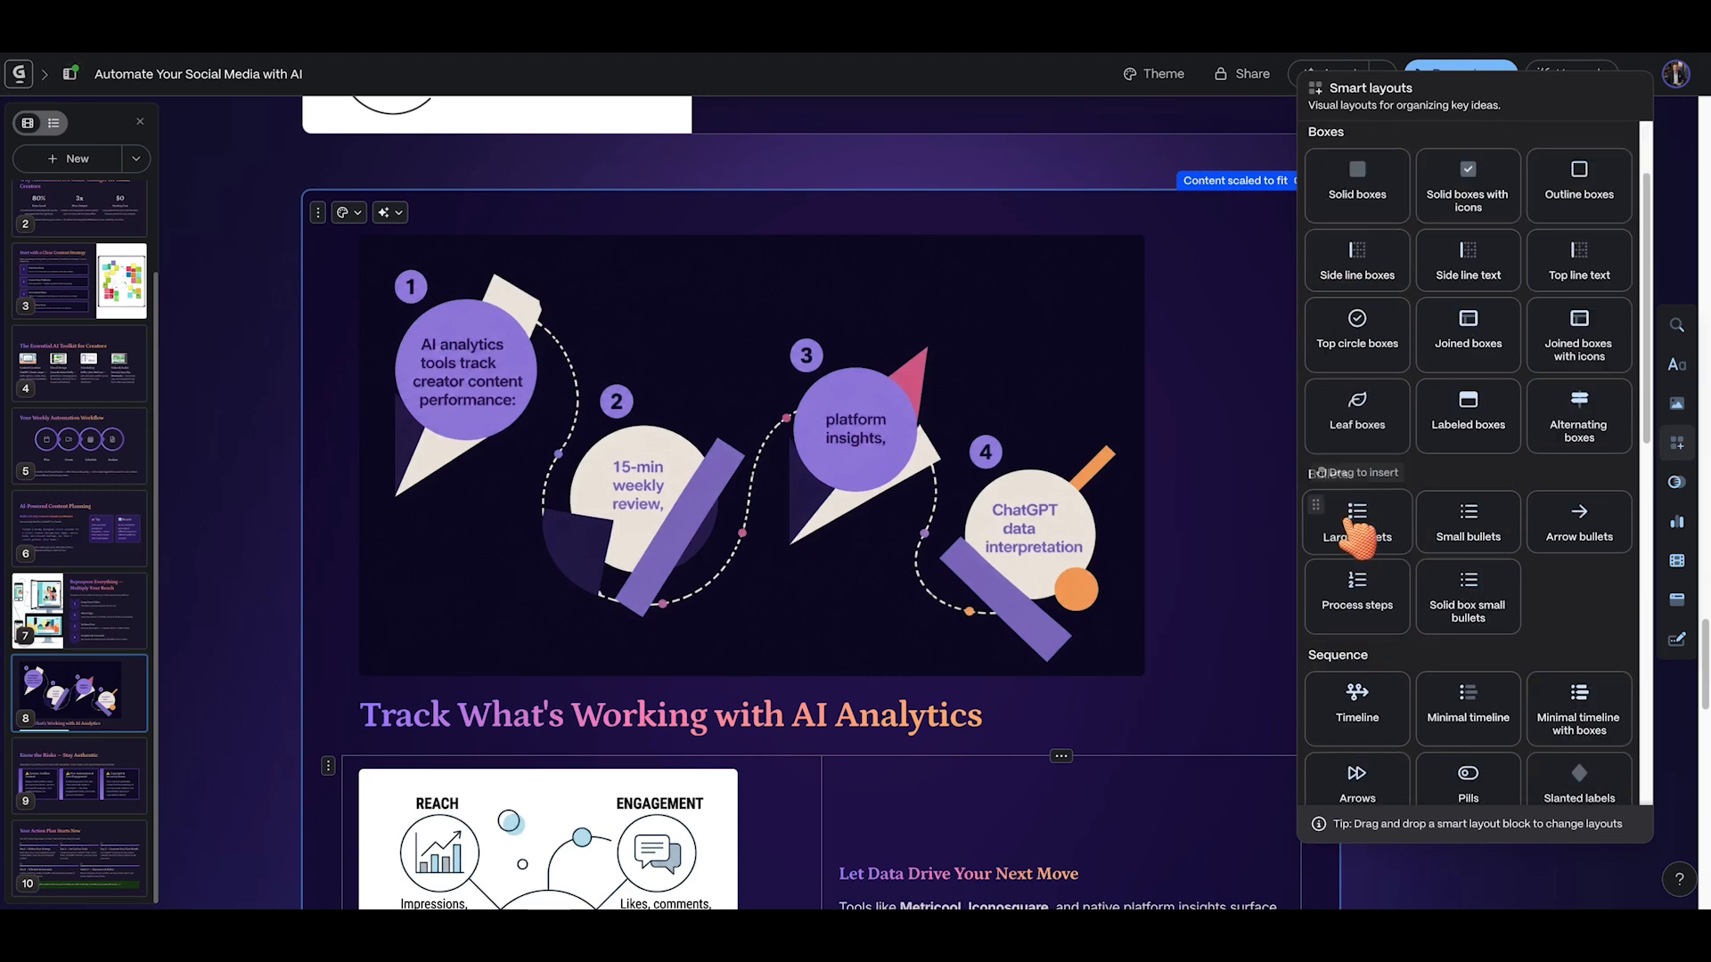
pyautogui.scroll(-8, 1363, 526)
pyautogui.scroll(-5, 1401, 459)
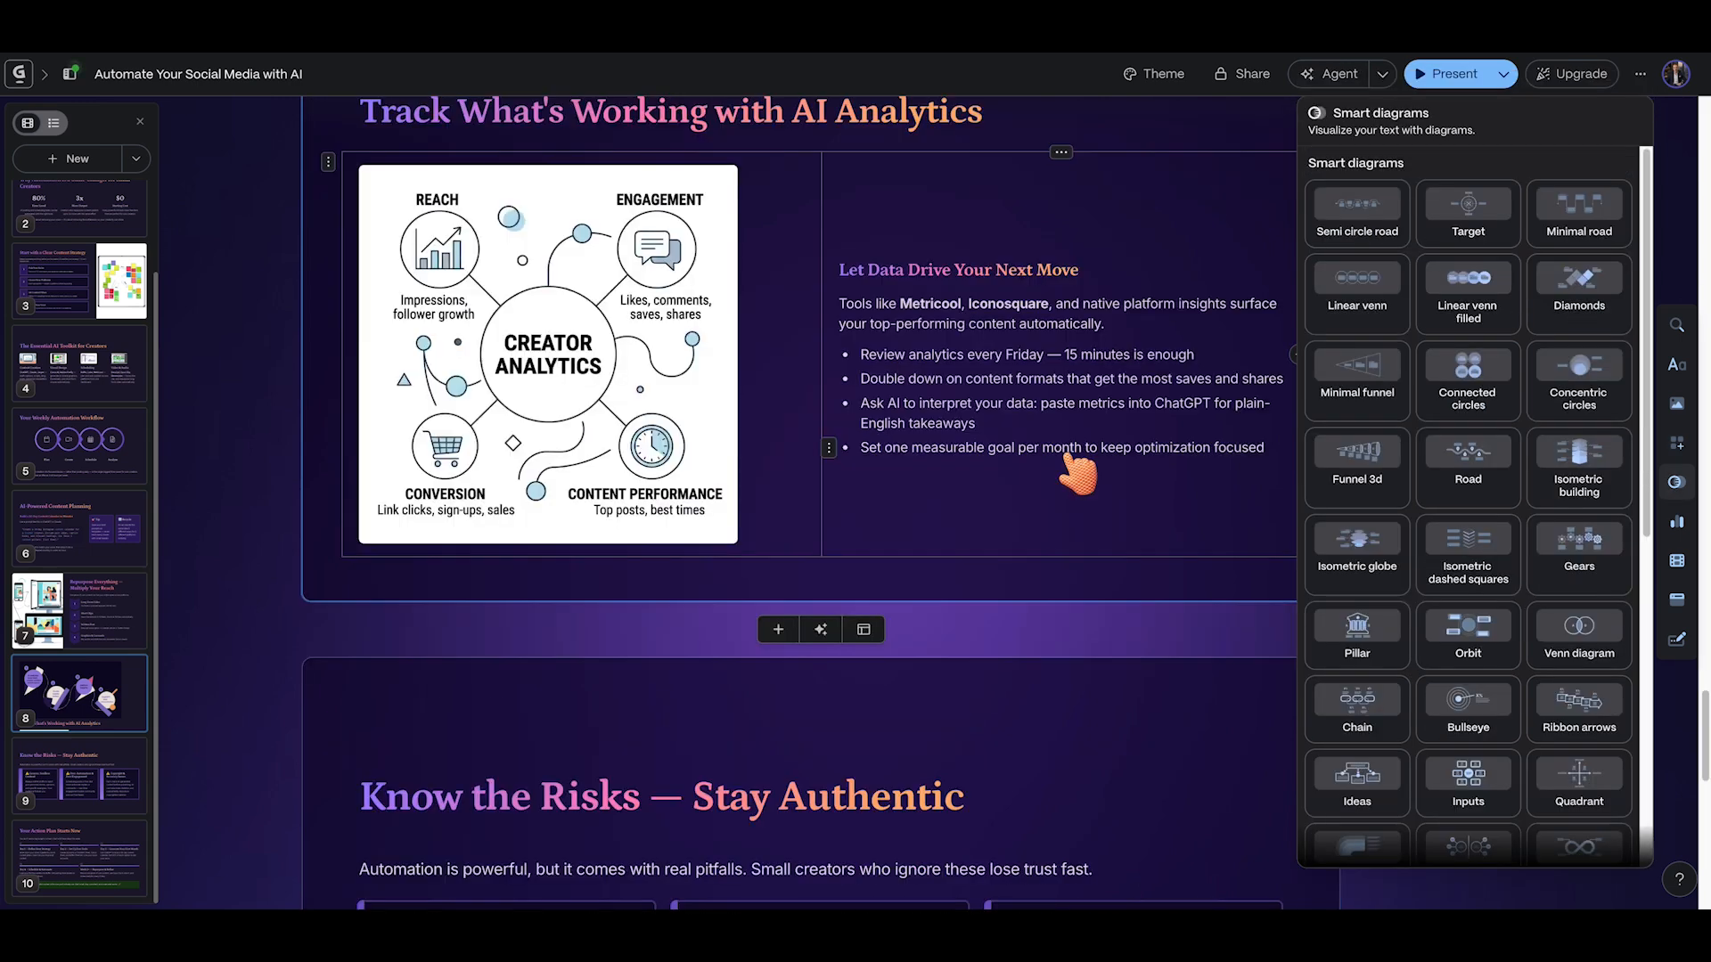
pyautogui.scroll(-6, 1081, 464)
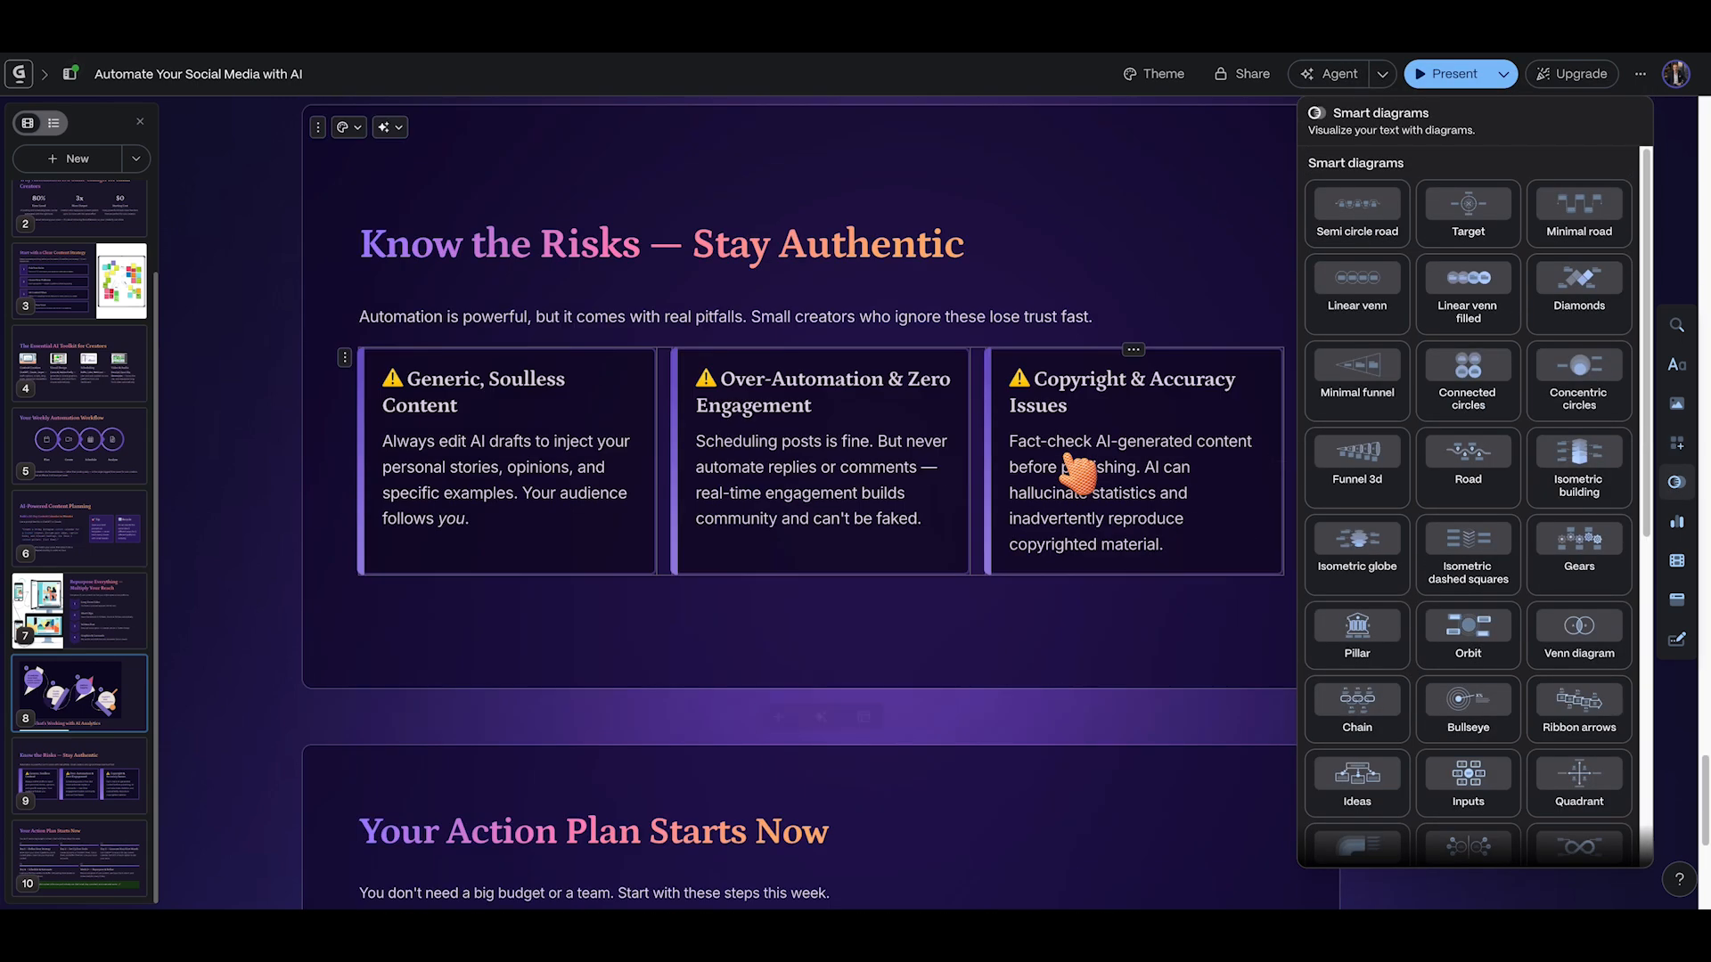
pyautogui.moveTo(1354, 459); pyautogui.dragTo(628, 265)
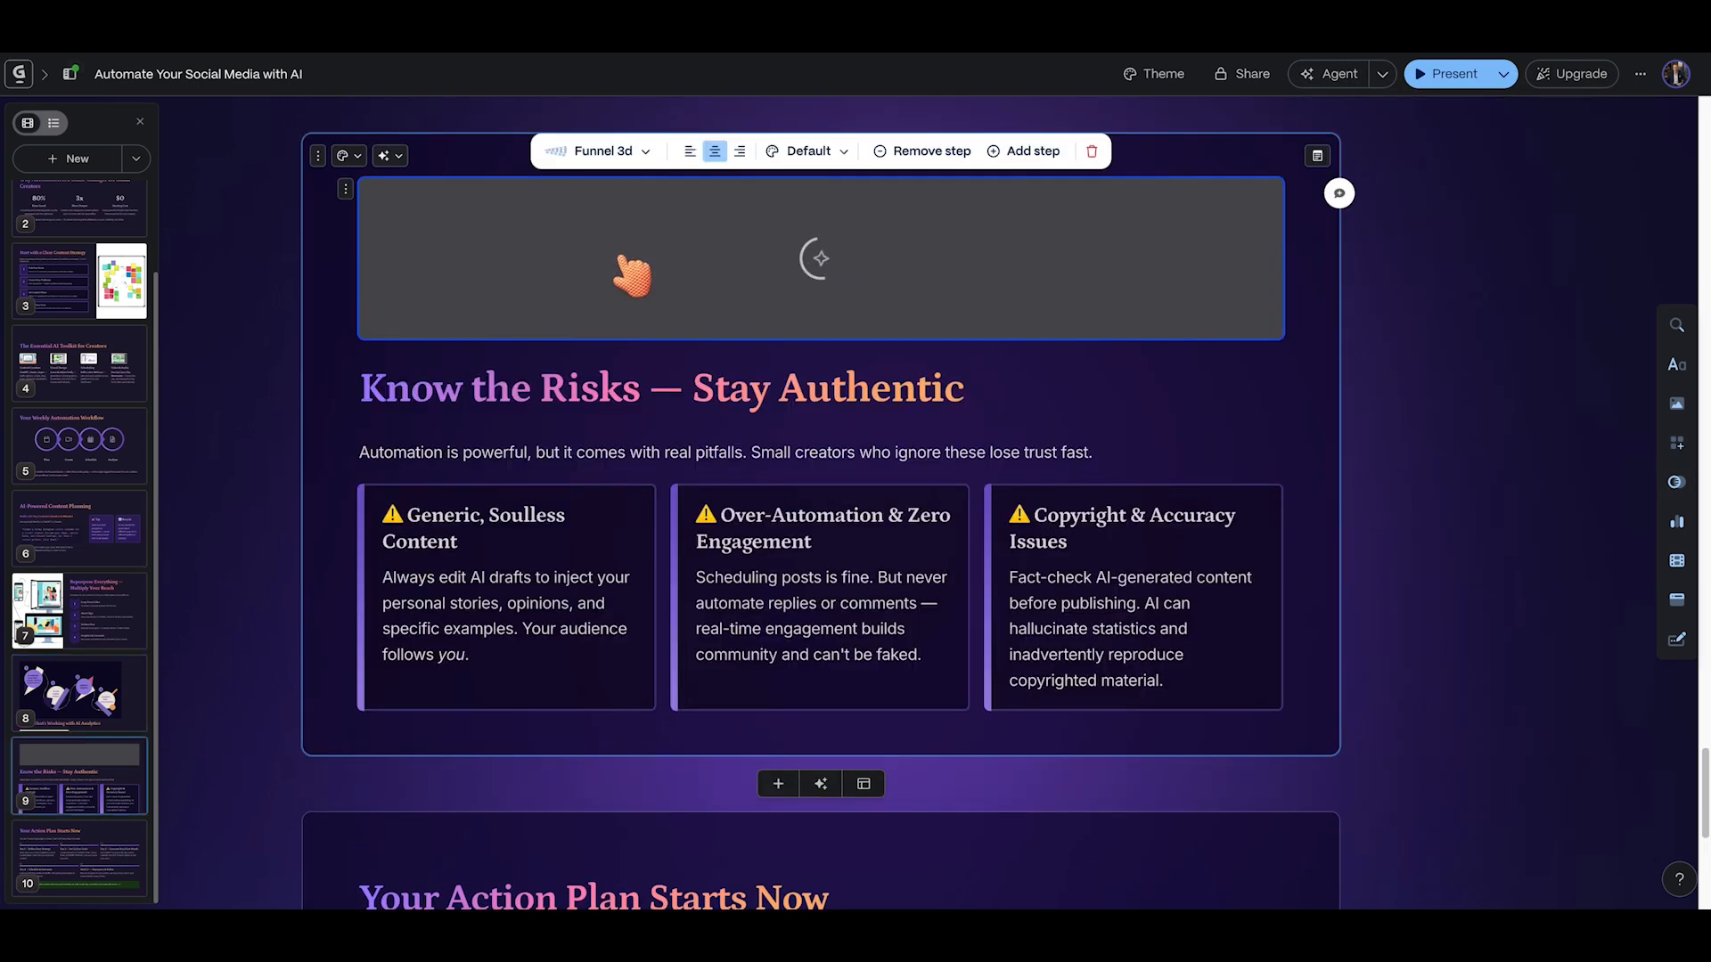
pyautogui.click(905, 351)
pyautogui.click(703, 336)
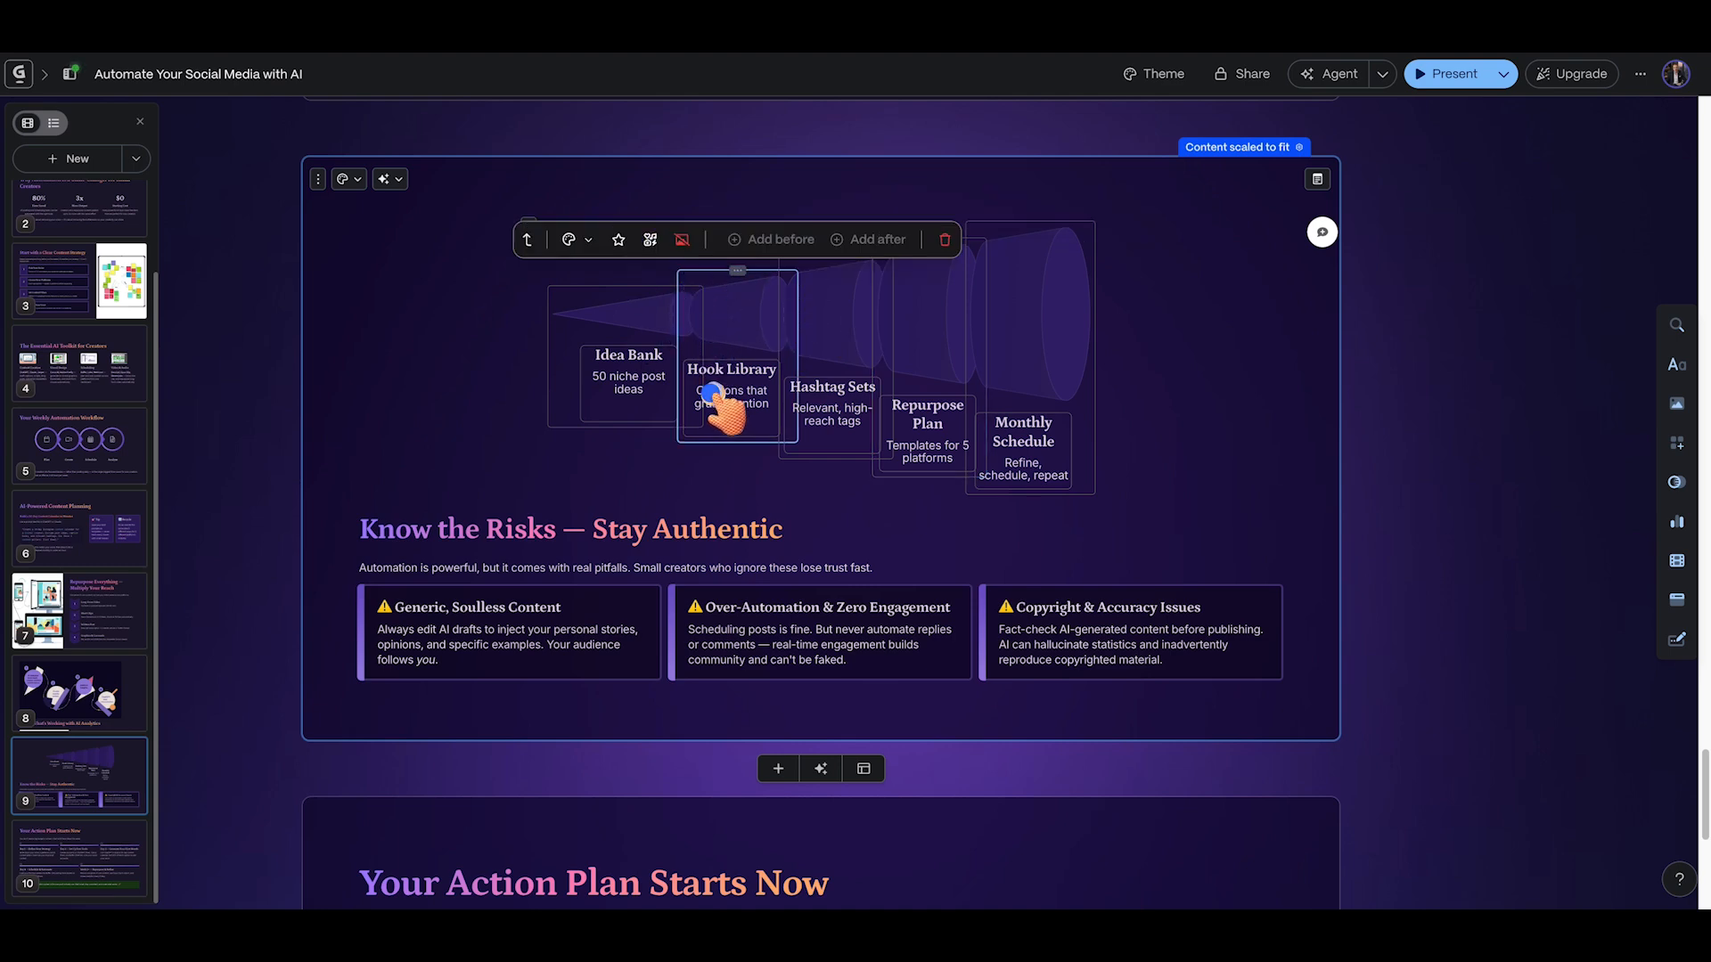
pyautogui.click(1676, 482)
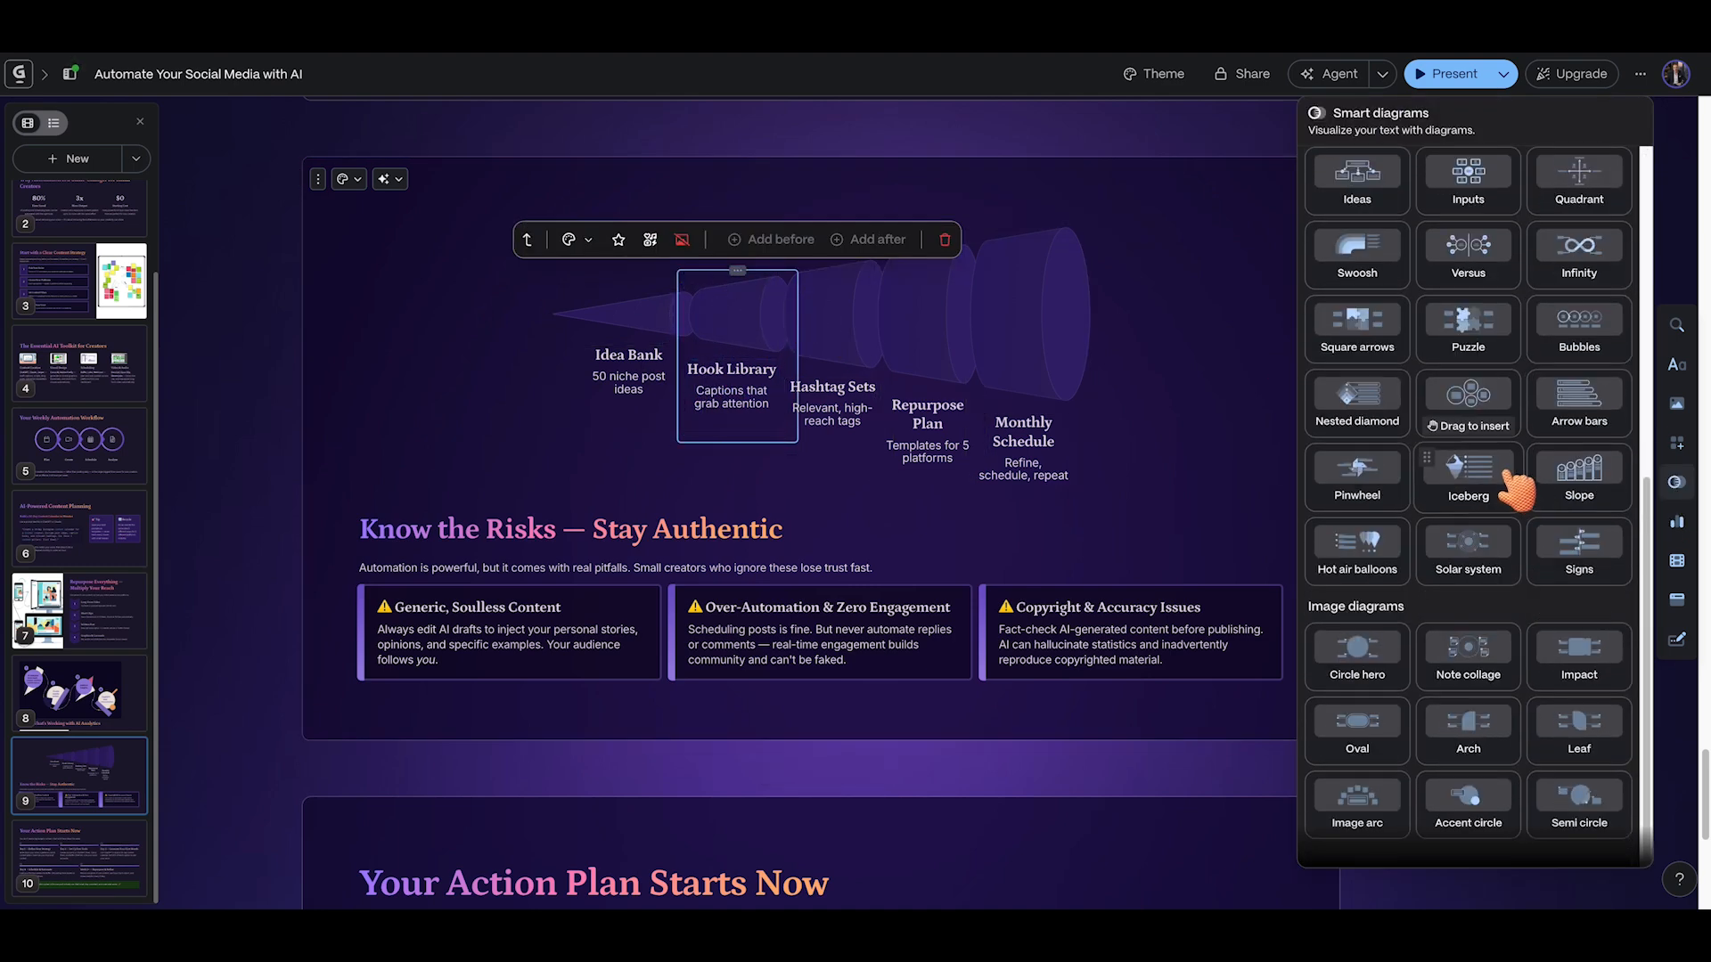
pyautogui.moveTo(1517, 479); pyautogui.dragTo(827, 506)
# Embed the YouTube video "The Psychology of Making Money" above the "Your Action Plan Starts Now" title using its copied link
pyautogui.click(1676, 561)
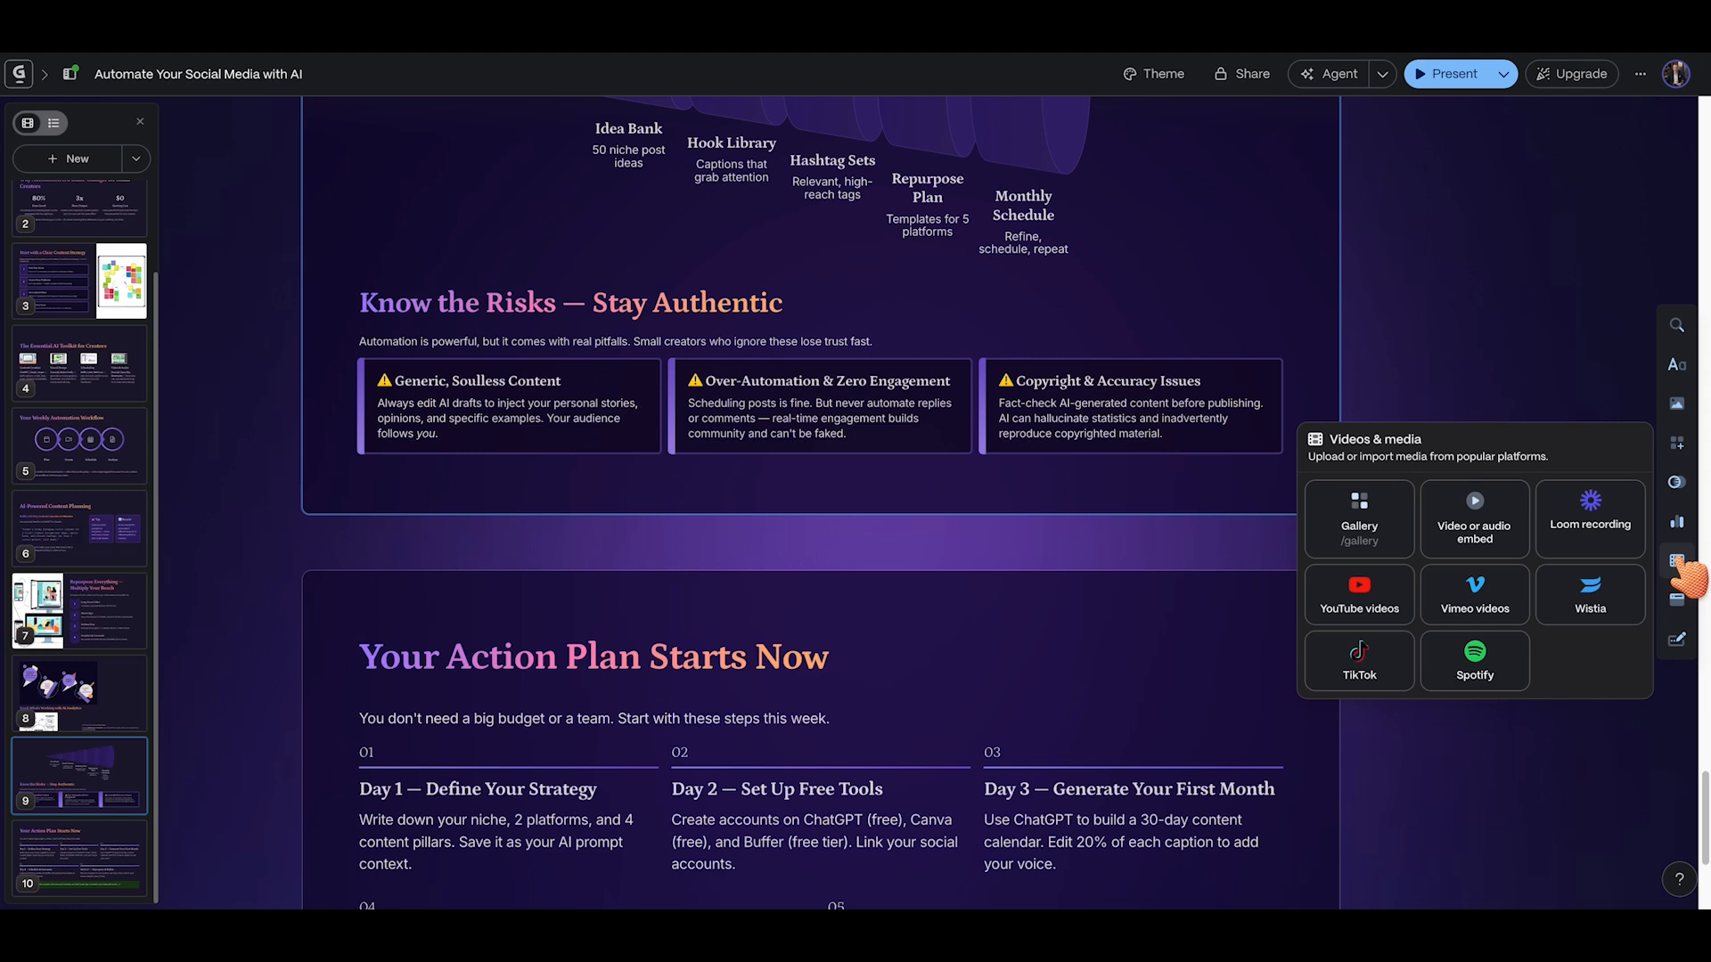
pyautogui.moveTo(1345, 526); pyautogui.dragTo(863, 607)
pyautogui.hotkey('ctrl', 'v')
pyautogui.click(1650, 217)
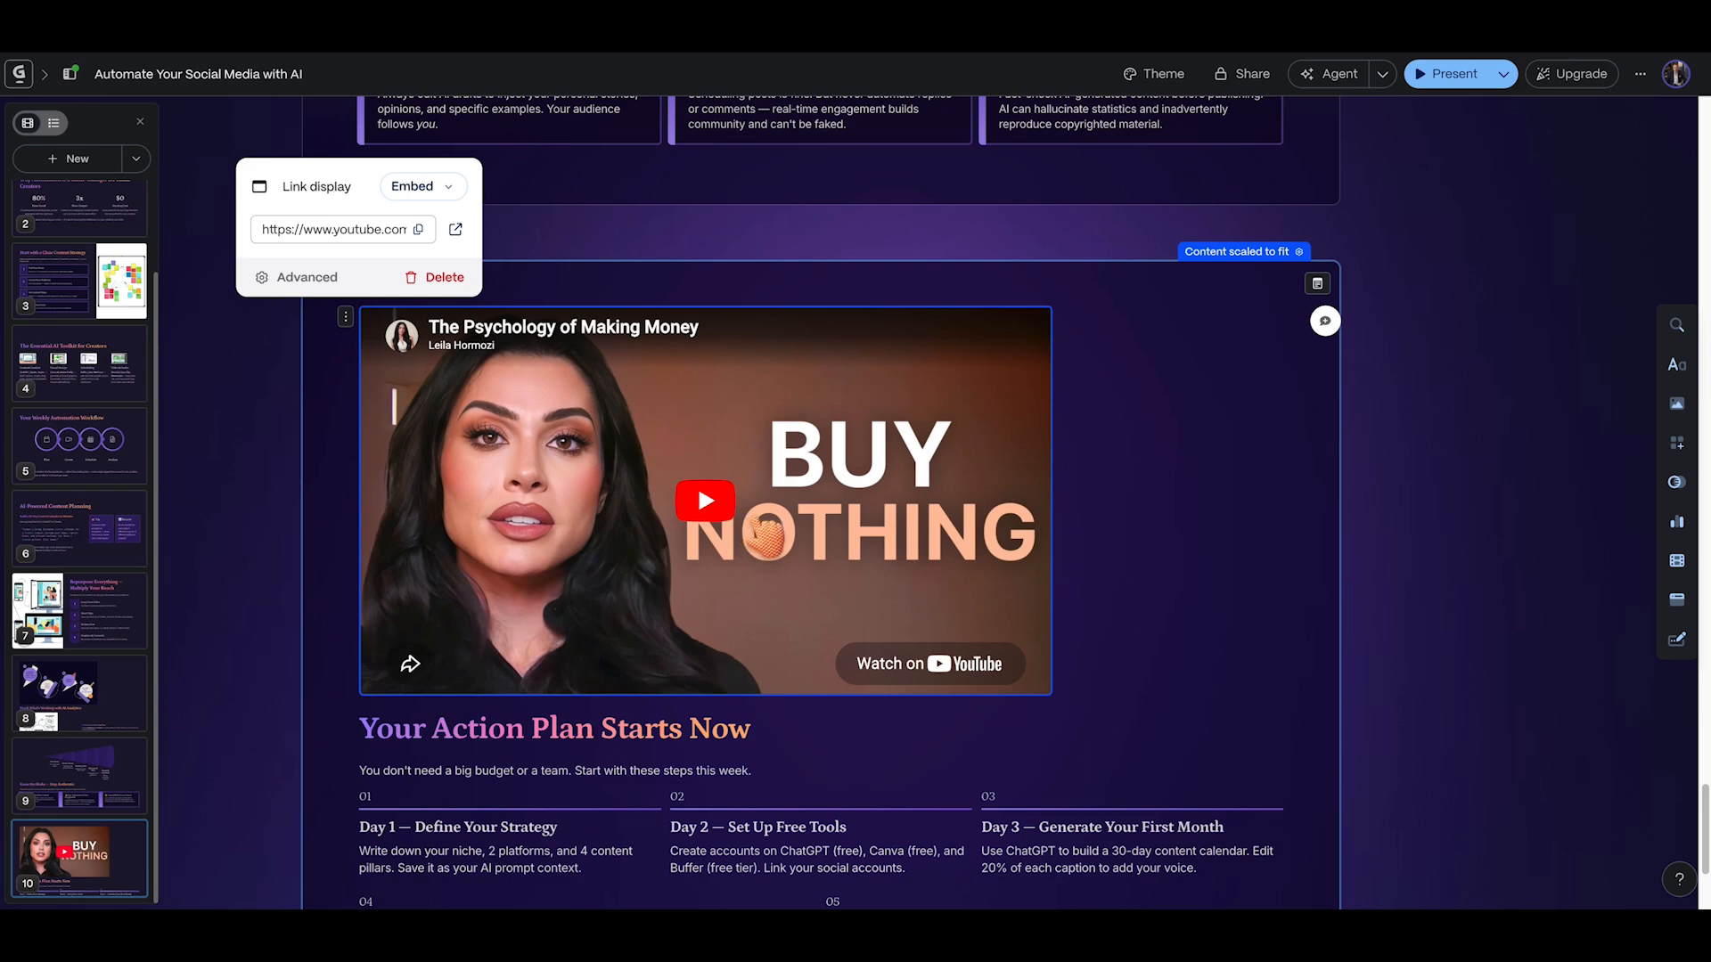
# Try the preview, button and link displays for the YouTube video, and finish with the preview display
pyautogui.click(449, 189)
pyautogui.click(445, 287)
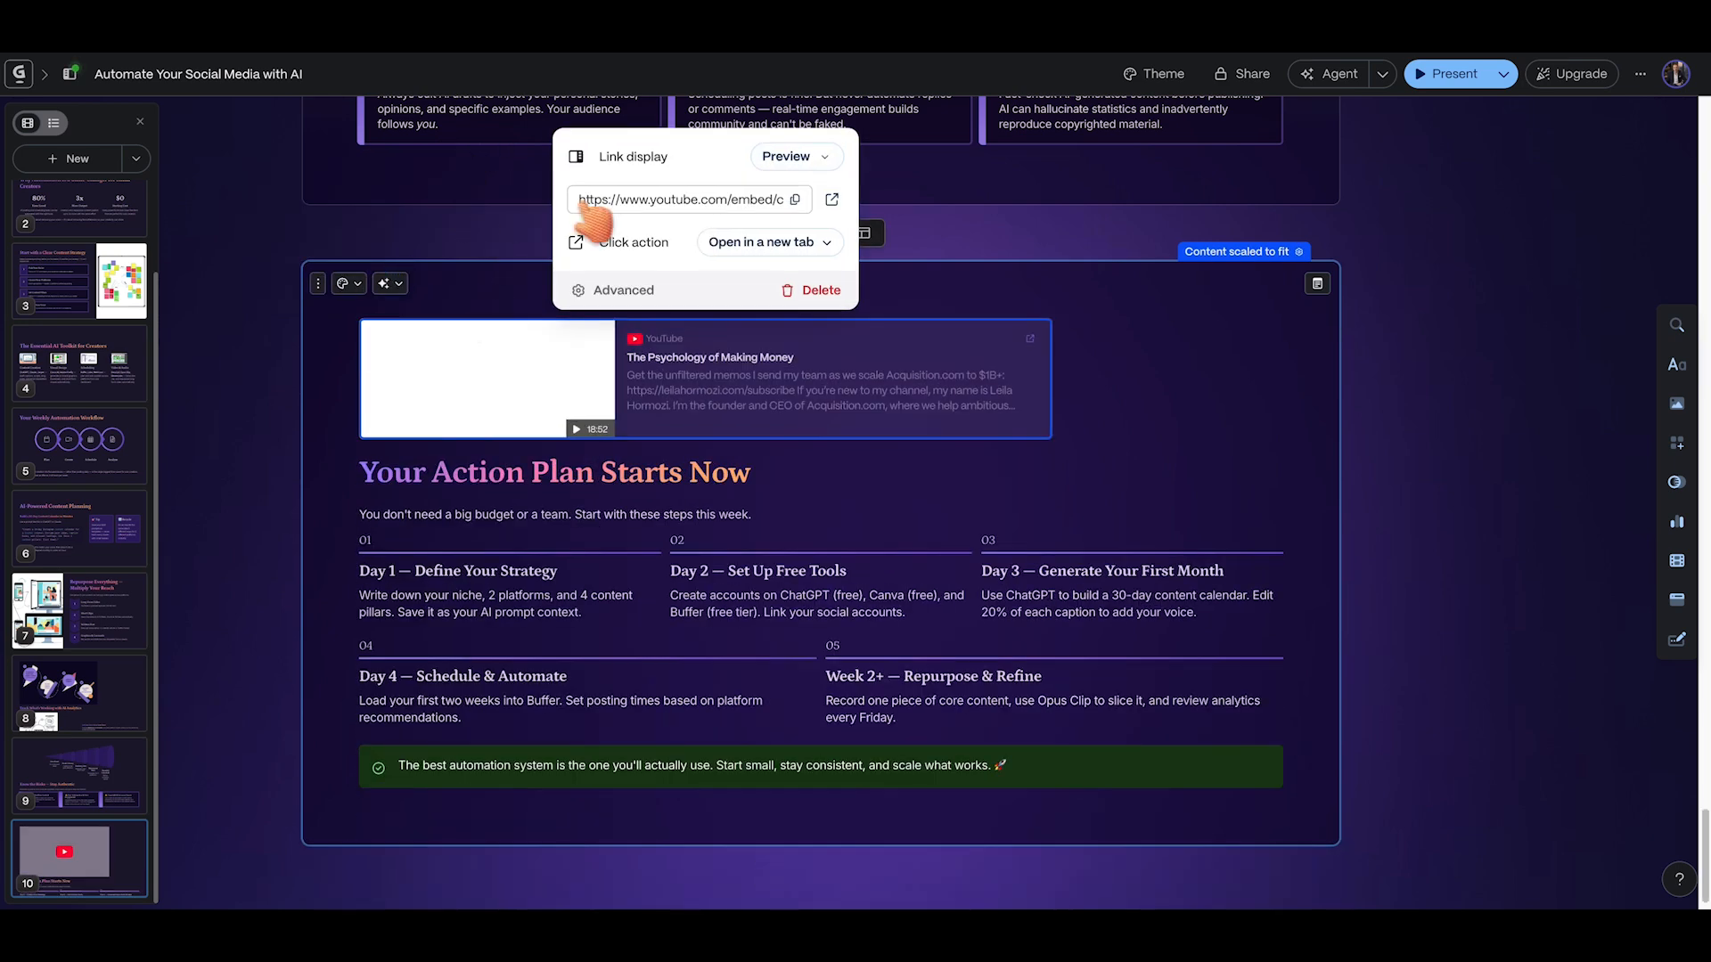
pyautogui.click(788, 160)
pyautogui.click(807, 230)
pyautogui.click(508, 138)
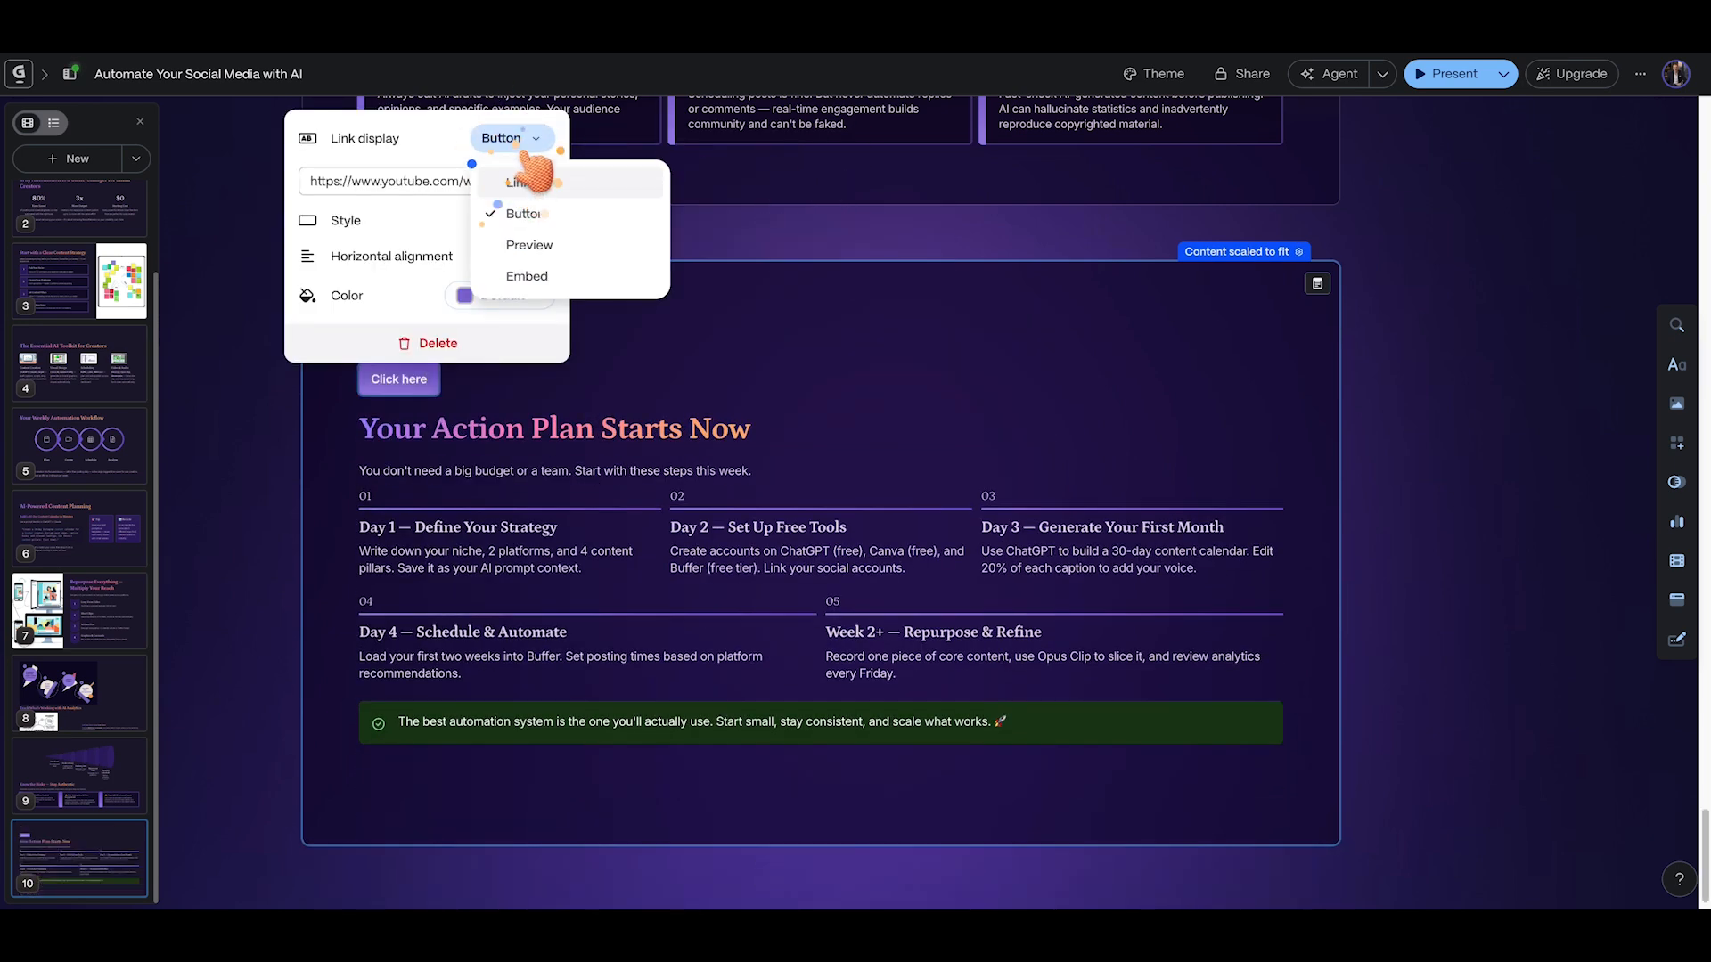
pyautogui.click(526, 177)
pyautogui.click(485, 138)
pyautogui.click(502, 246)
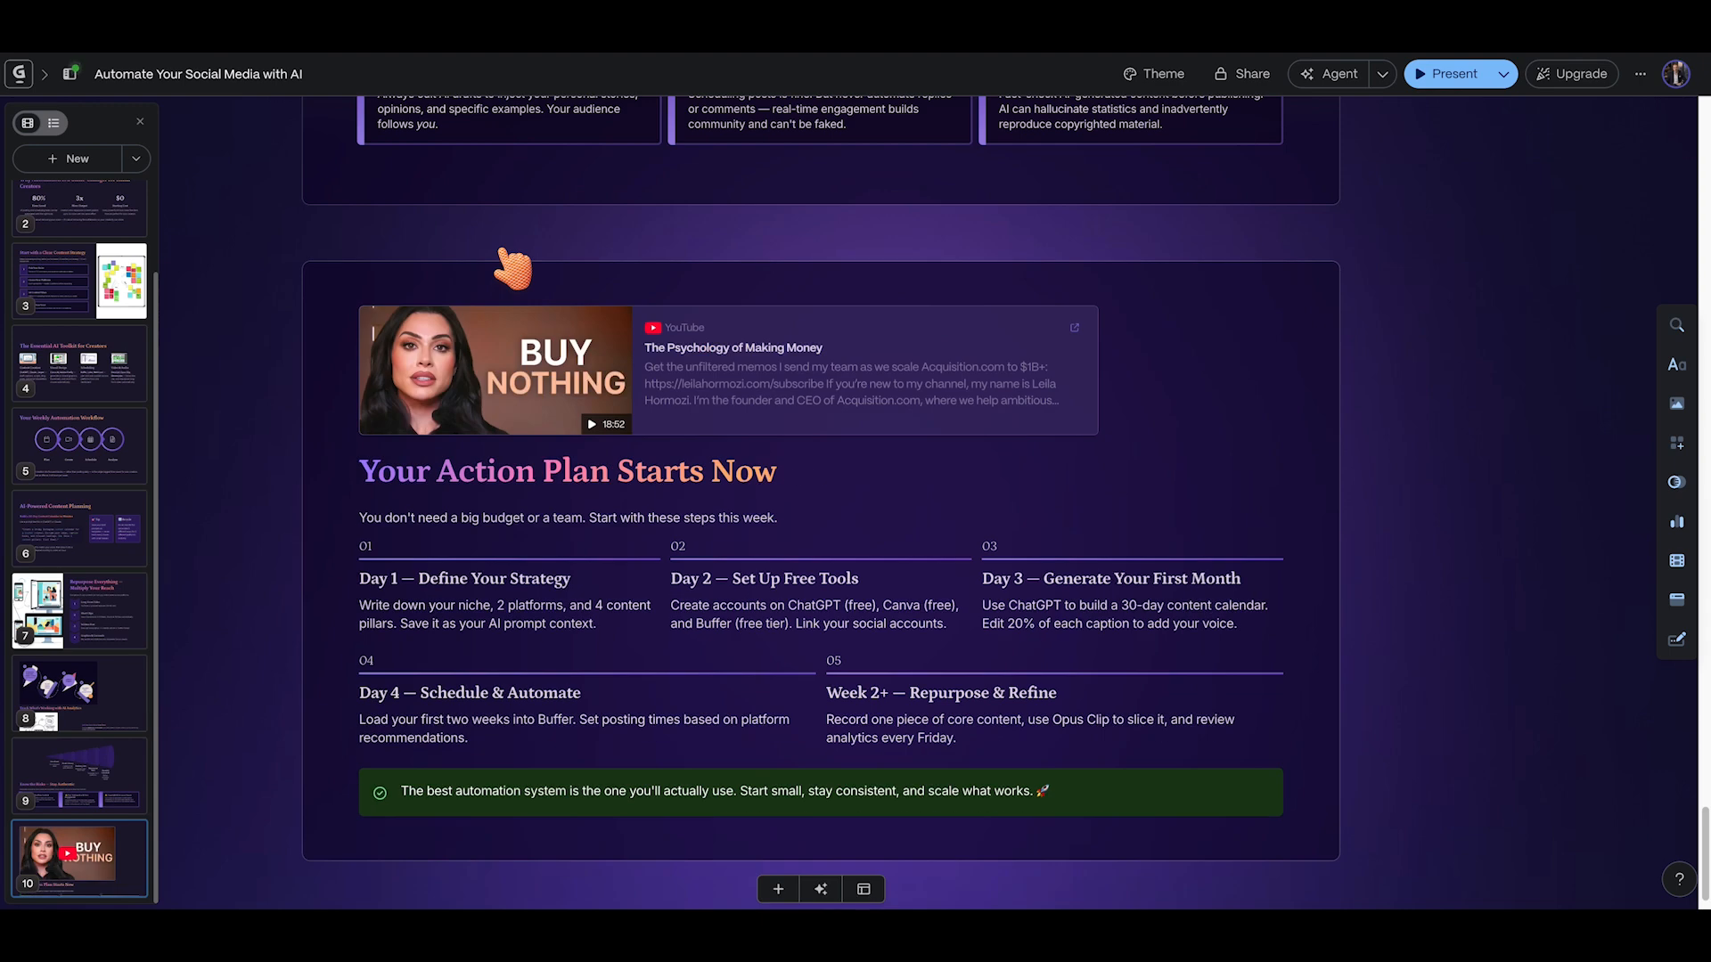
# Look at the available app and webpage embeds and the form and button elements
pyautogui.moveTo(1675, 599)
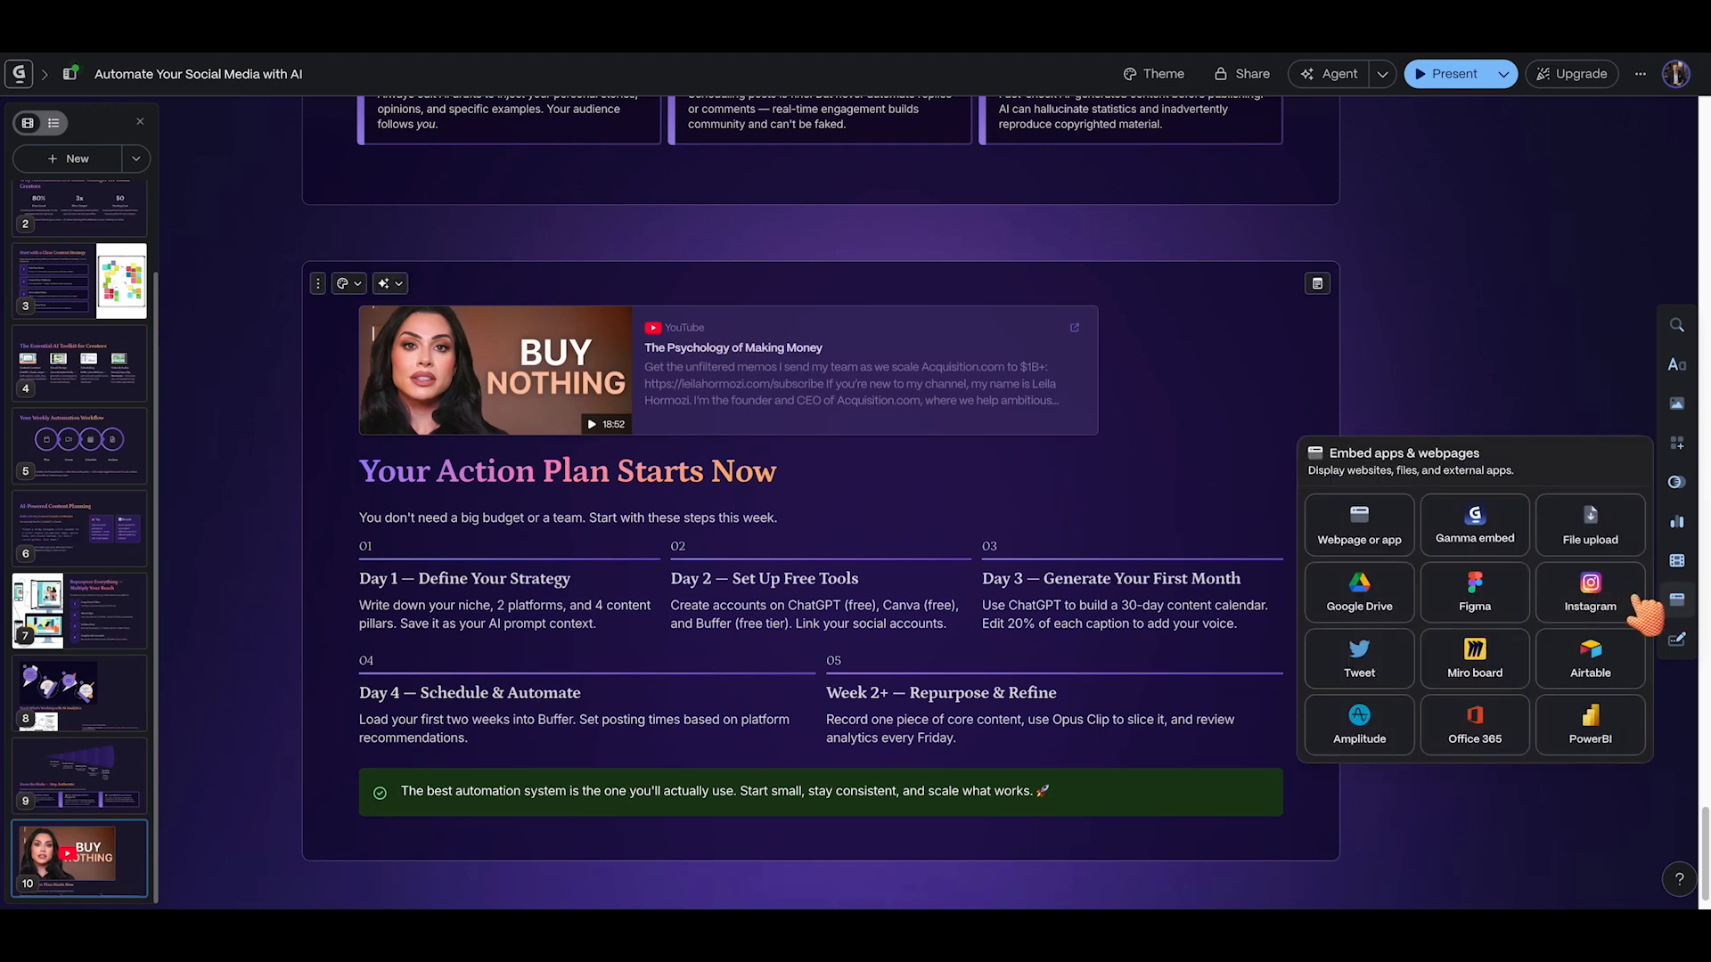
pyautogui.moveTo(1677, 639)
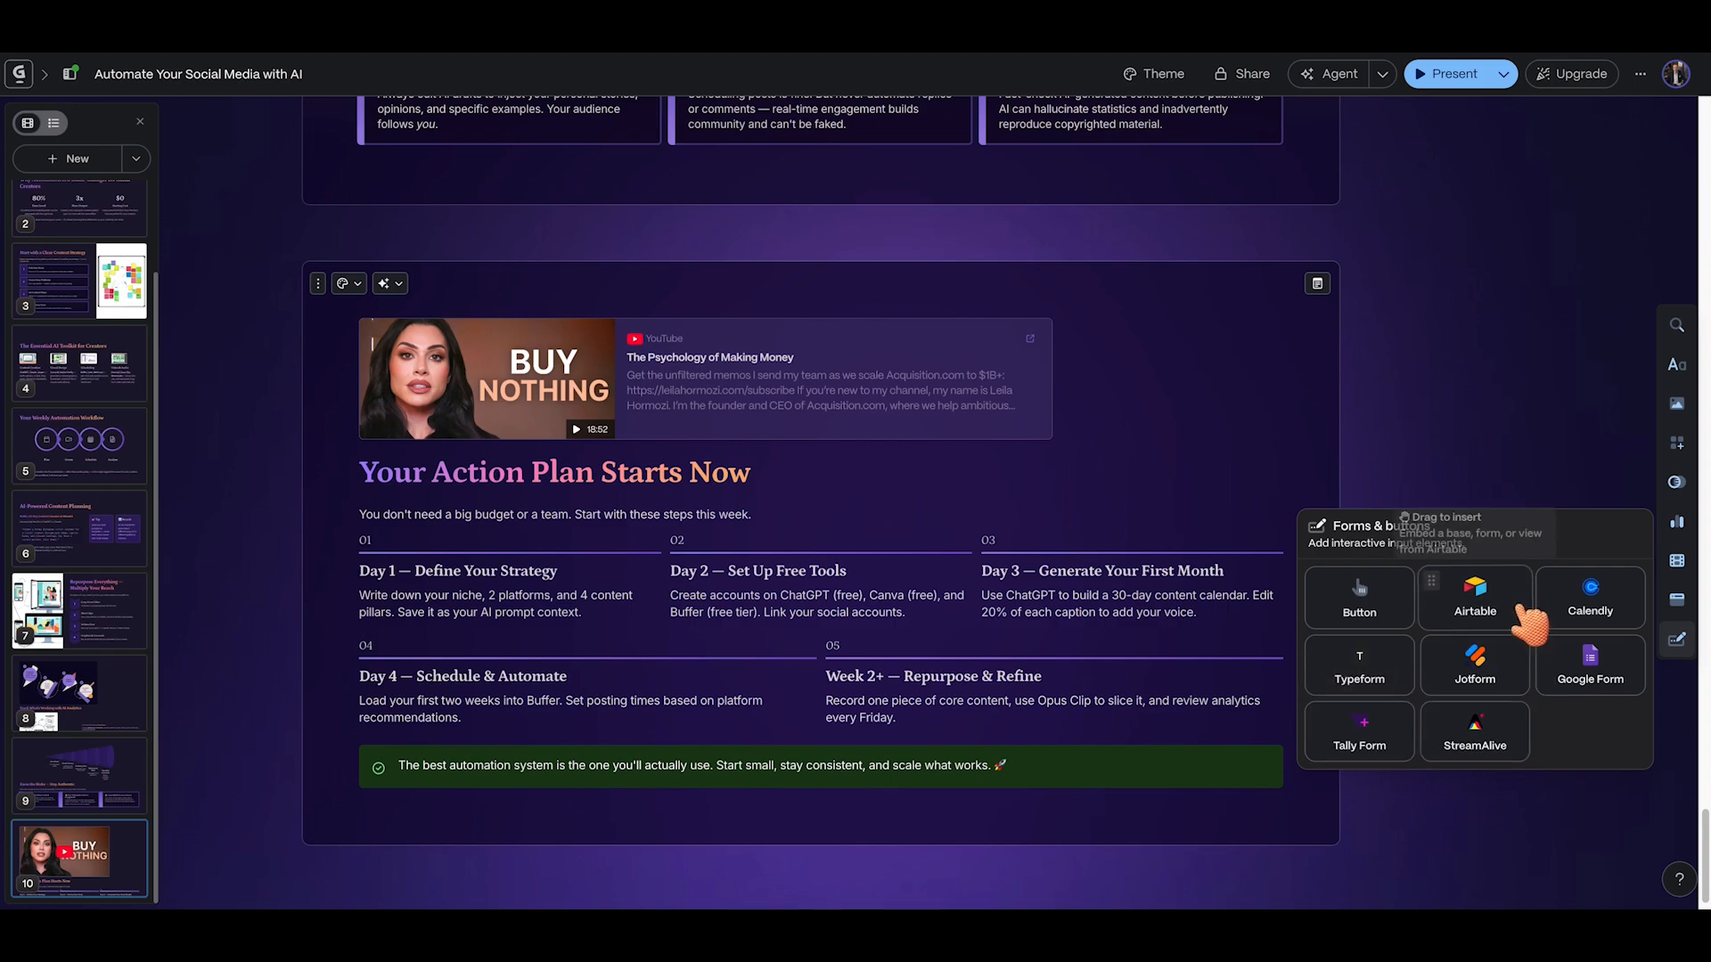
pyautogui.click(1678, 641)
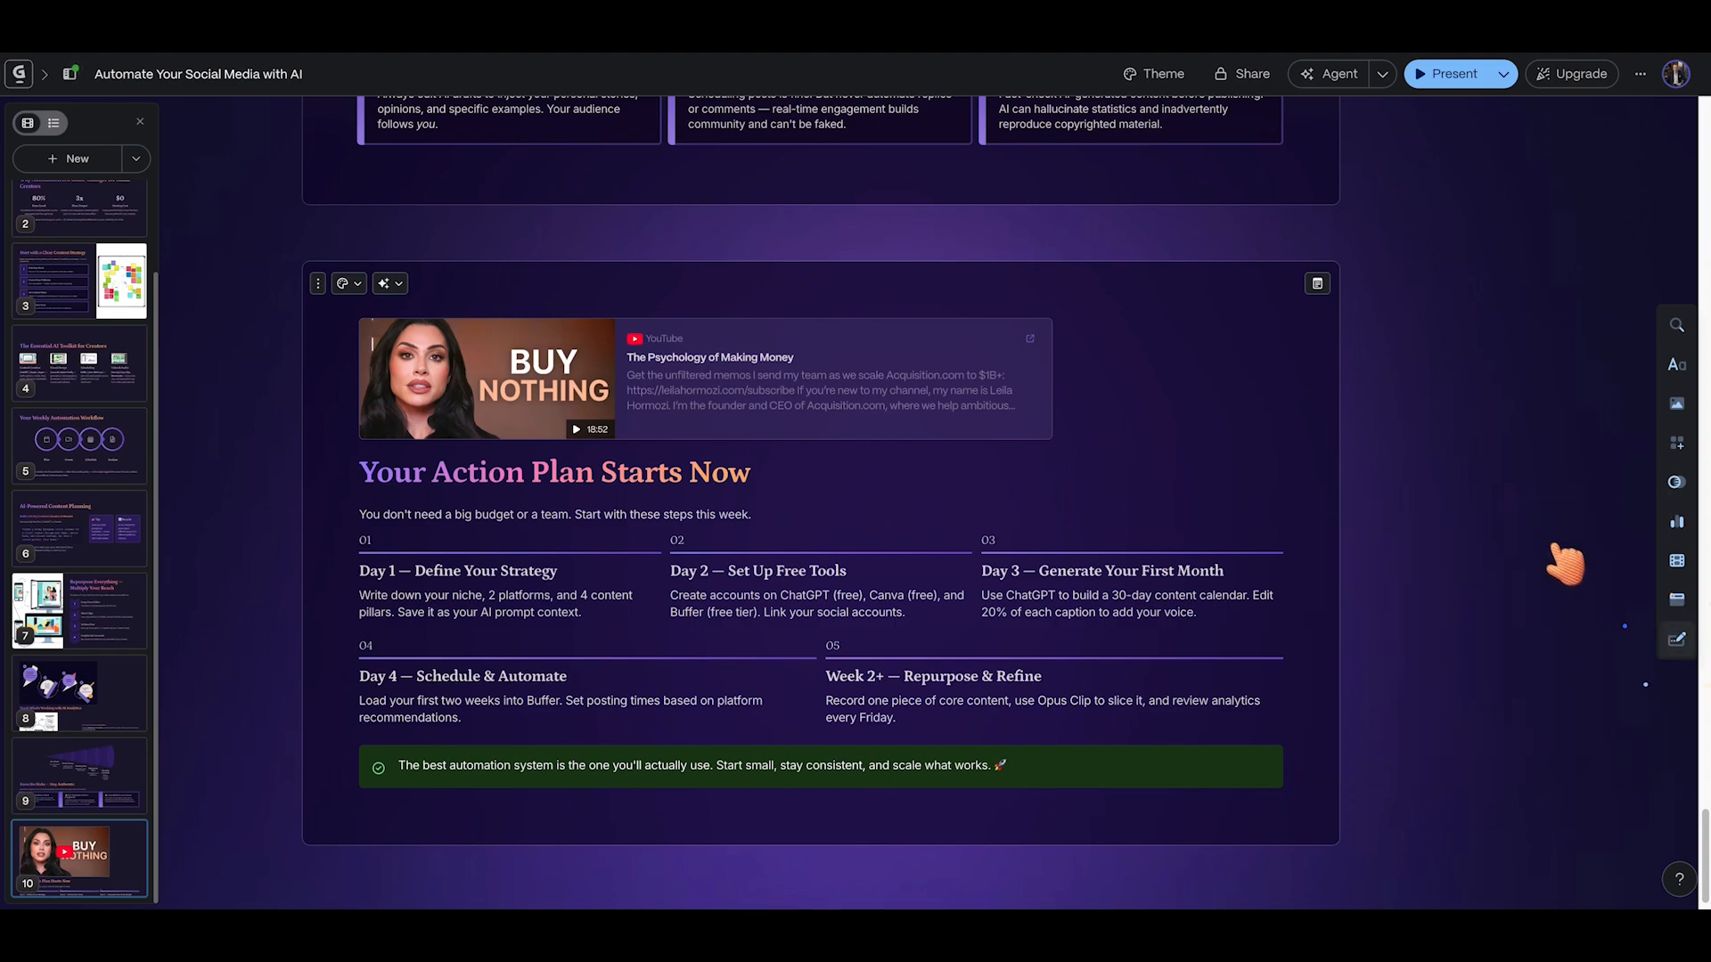
pyautogui.click(1504, 505)
# Return to the first card and open the presentation's sharing options
pyautogui.scroll(20, 1506, 514)
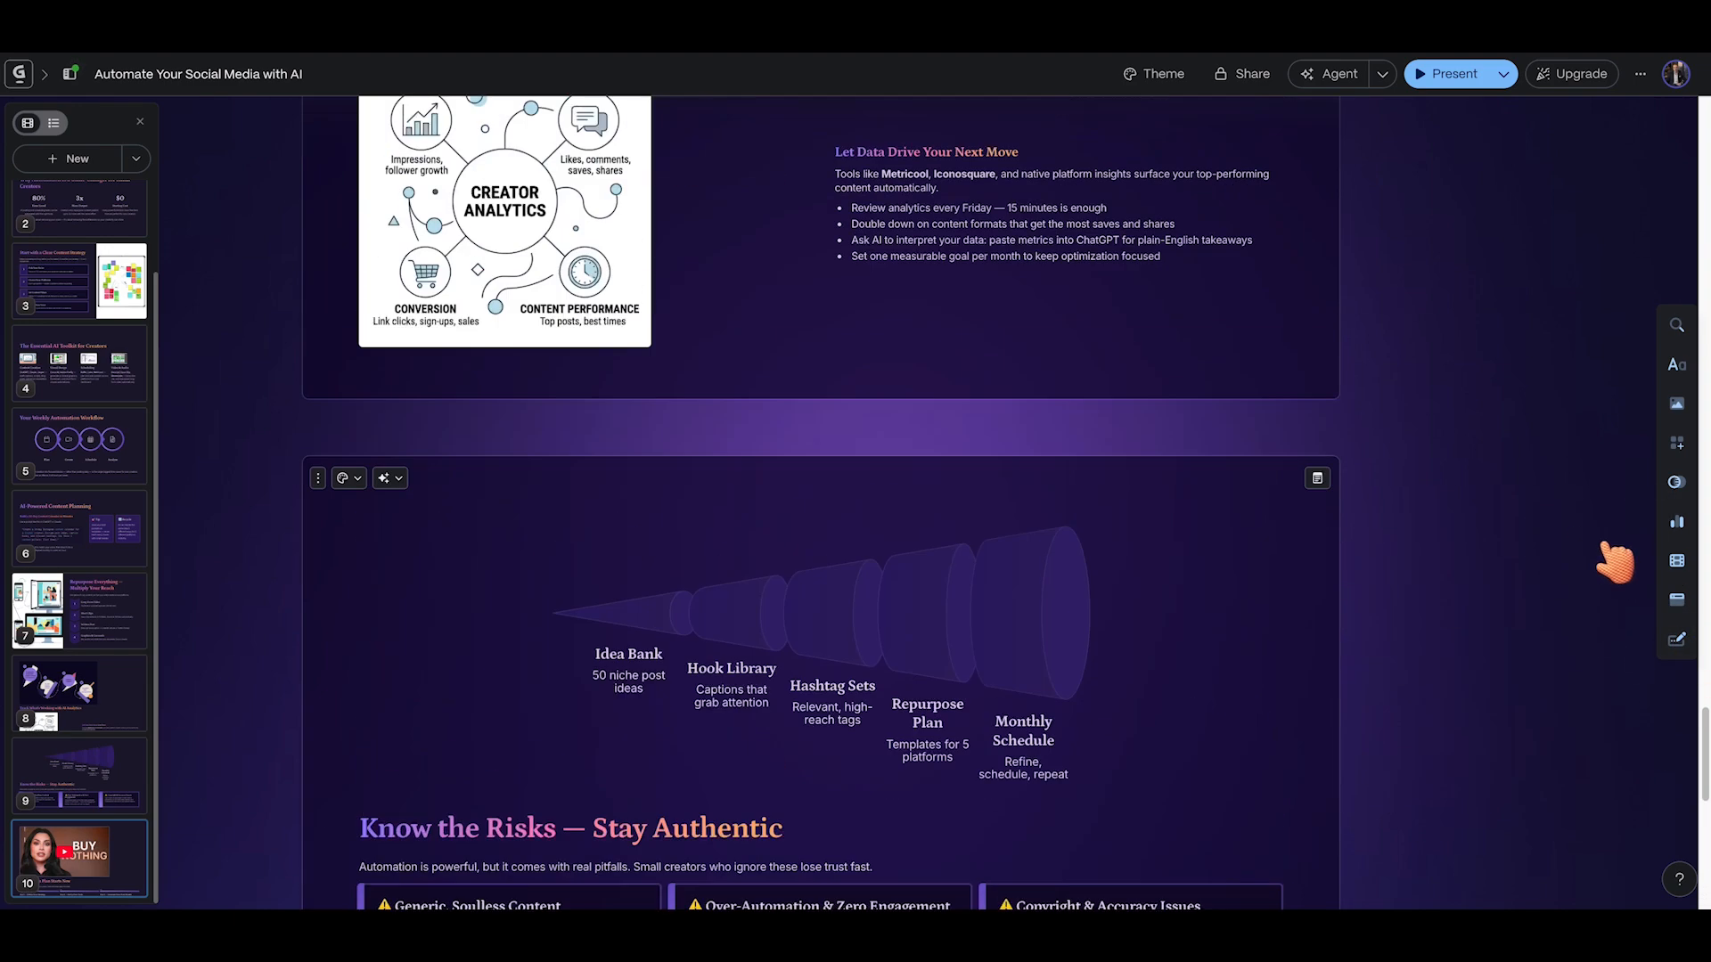
pyautogui.scroll(10, 1564, 610)
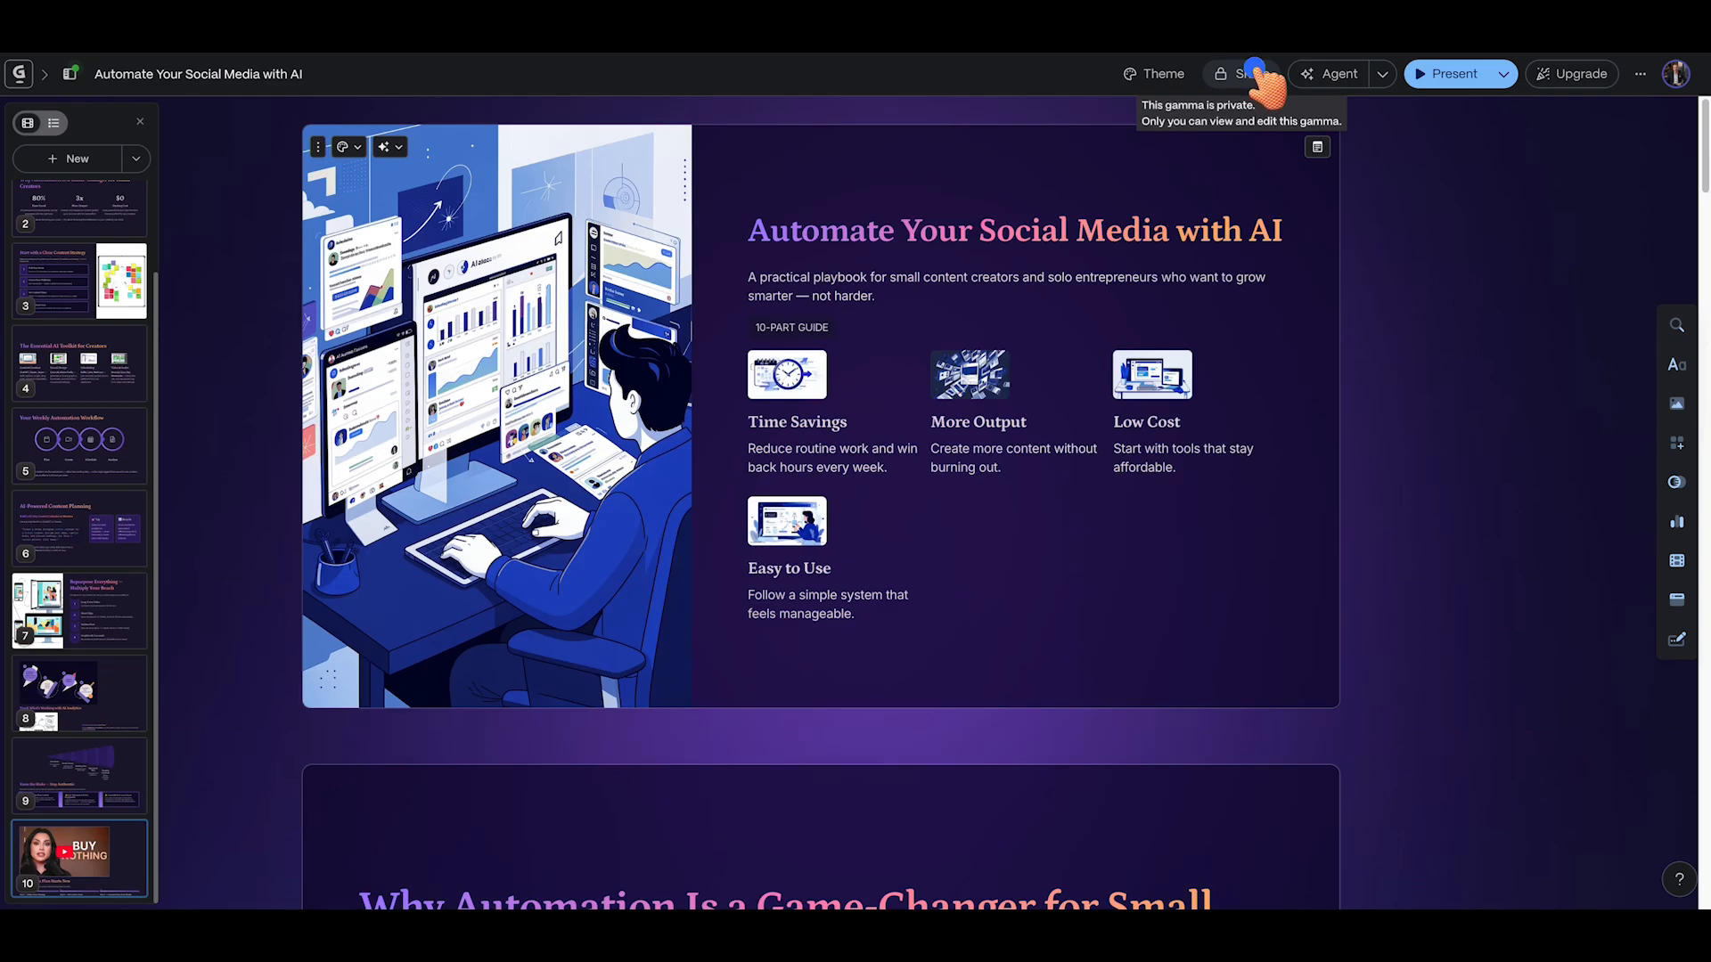
pyautogui.click(1249, 74)
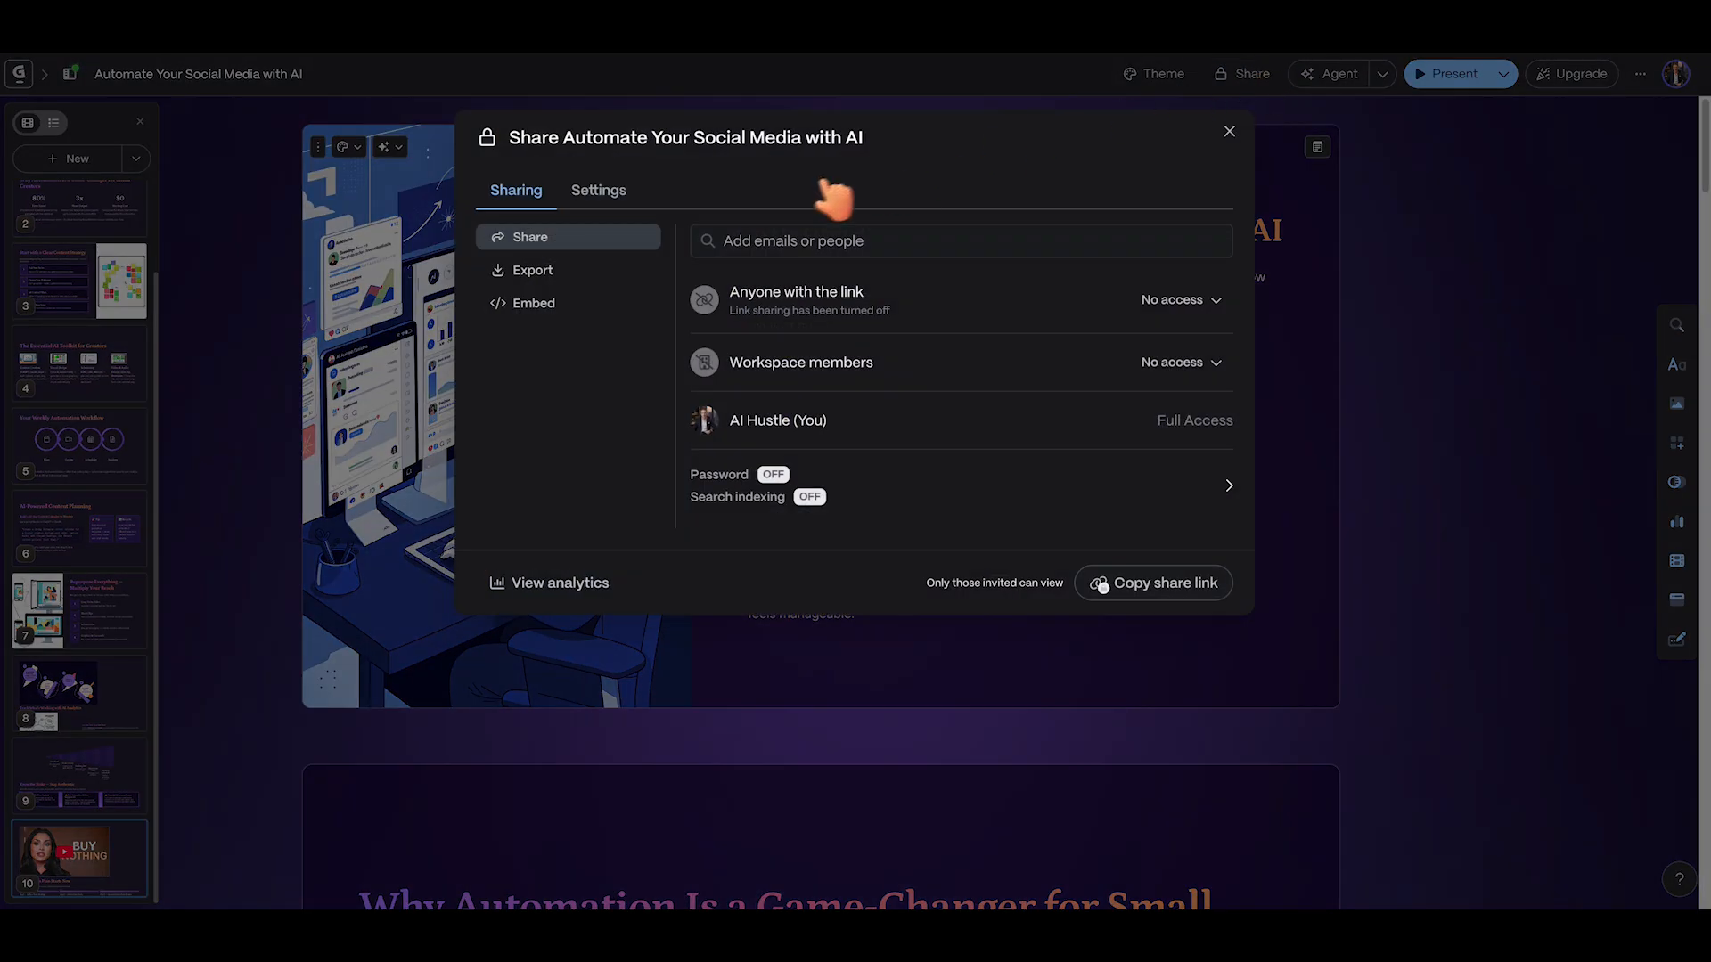